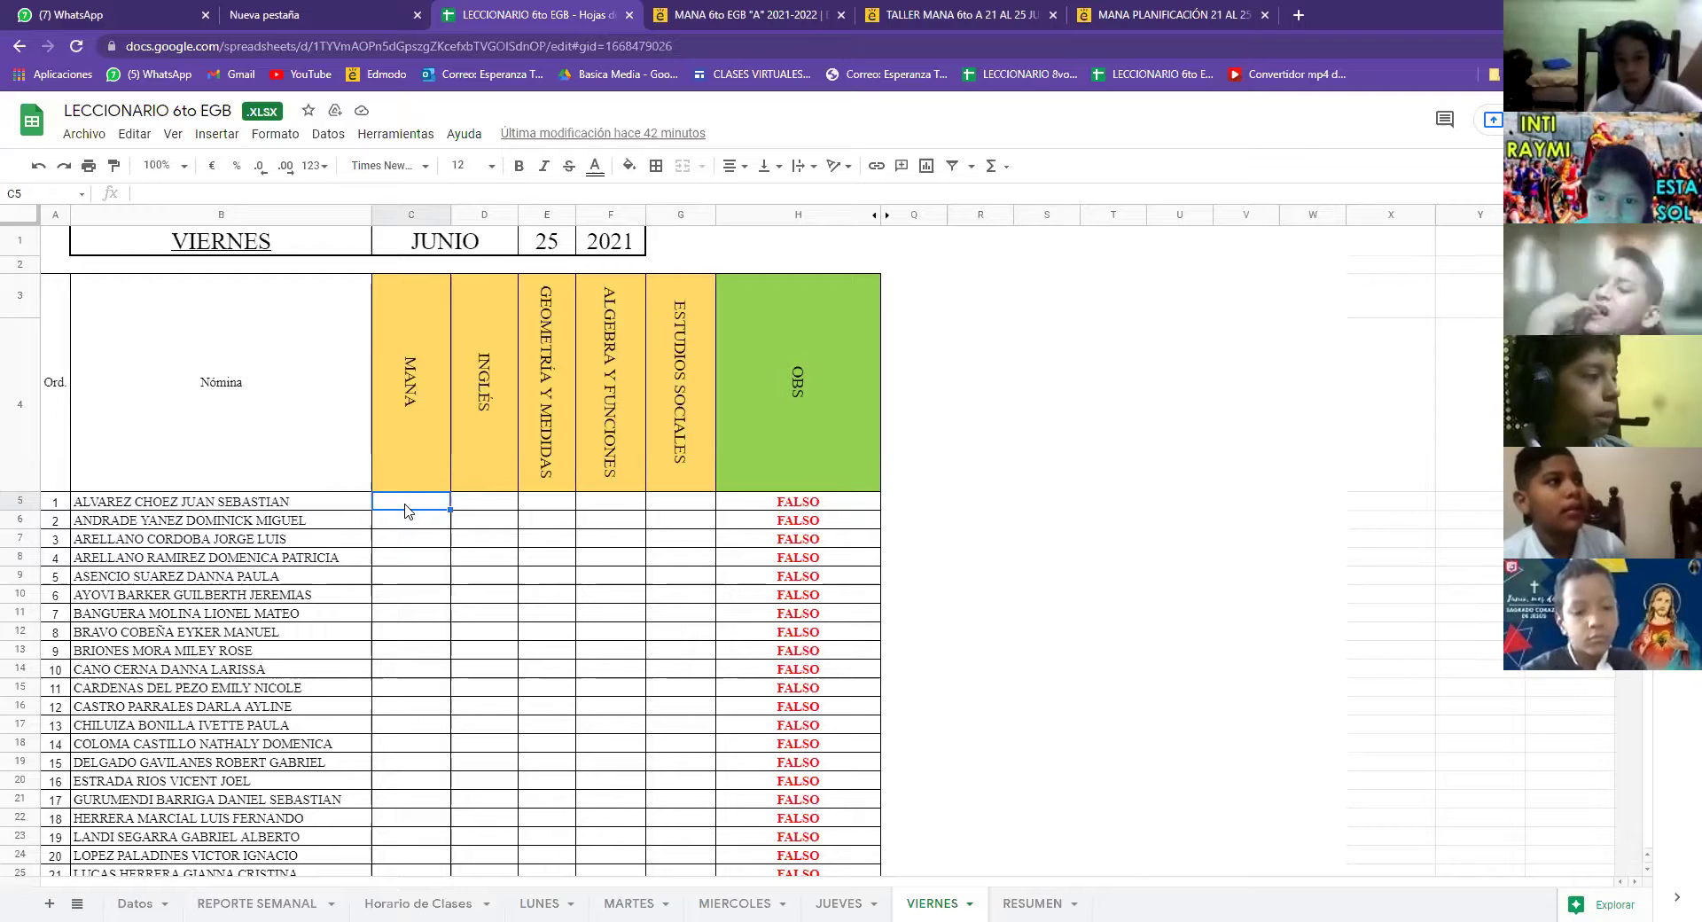
Enter "A" in the MANA column for students 1 to 4 (C5:C8) on the VIERNES sheet
text(a)
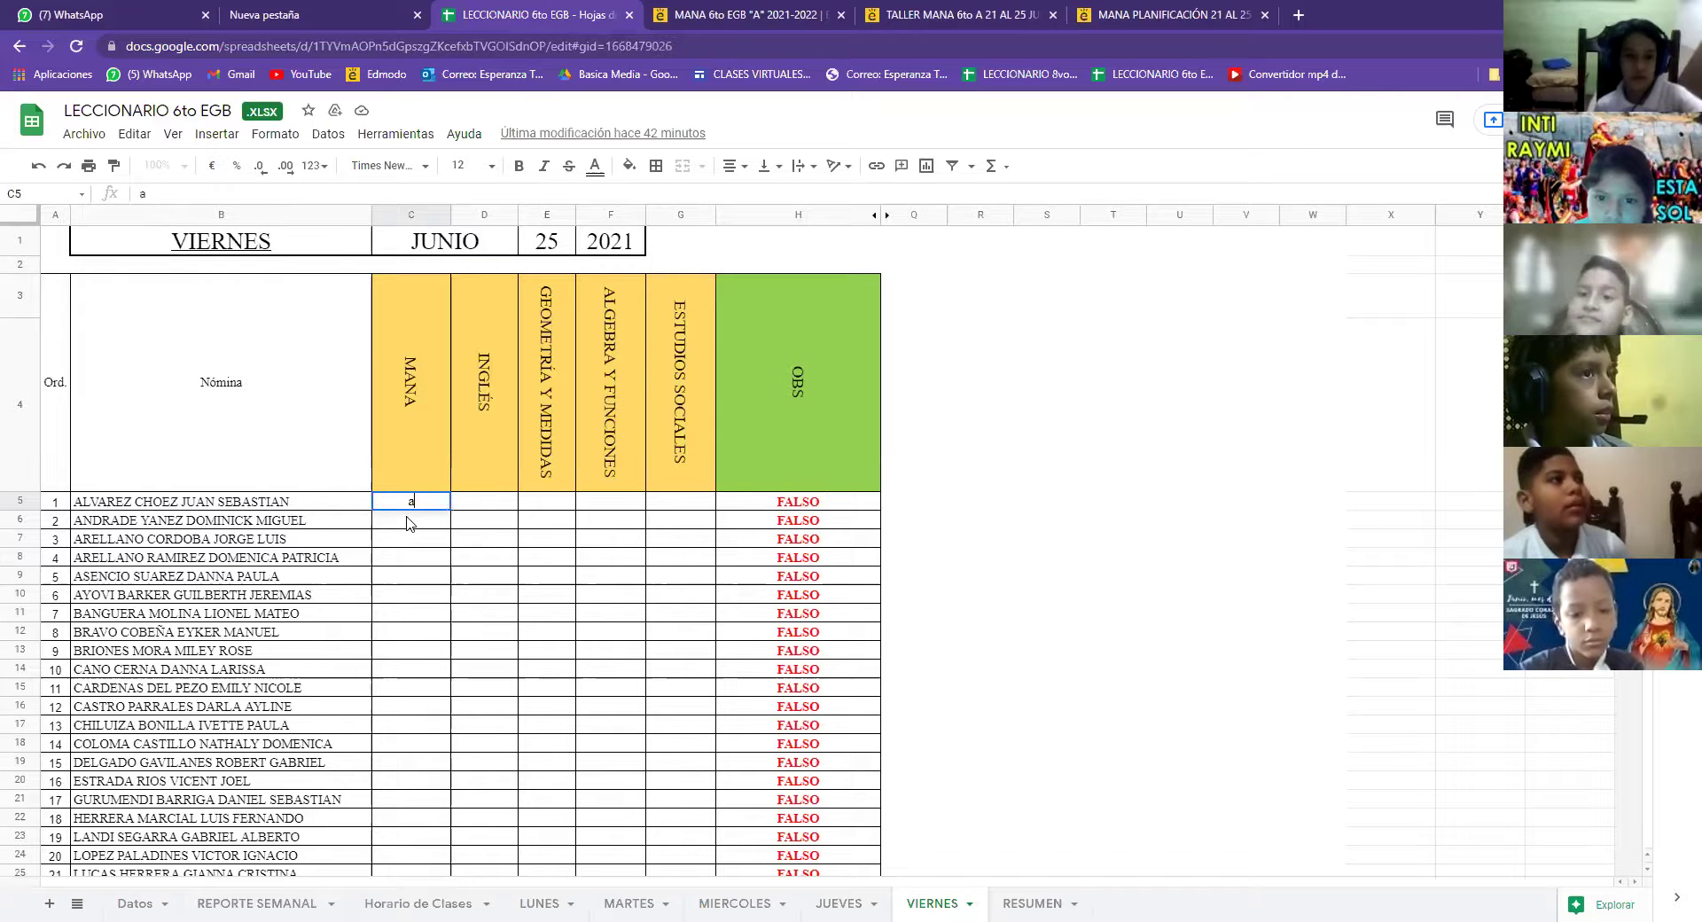
key(BackSpace)
text(A)
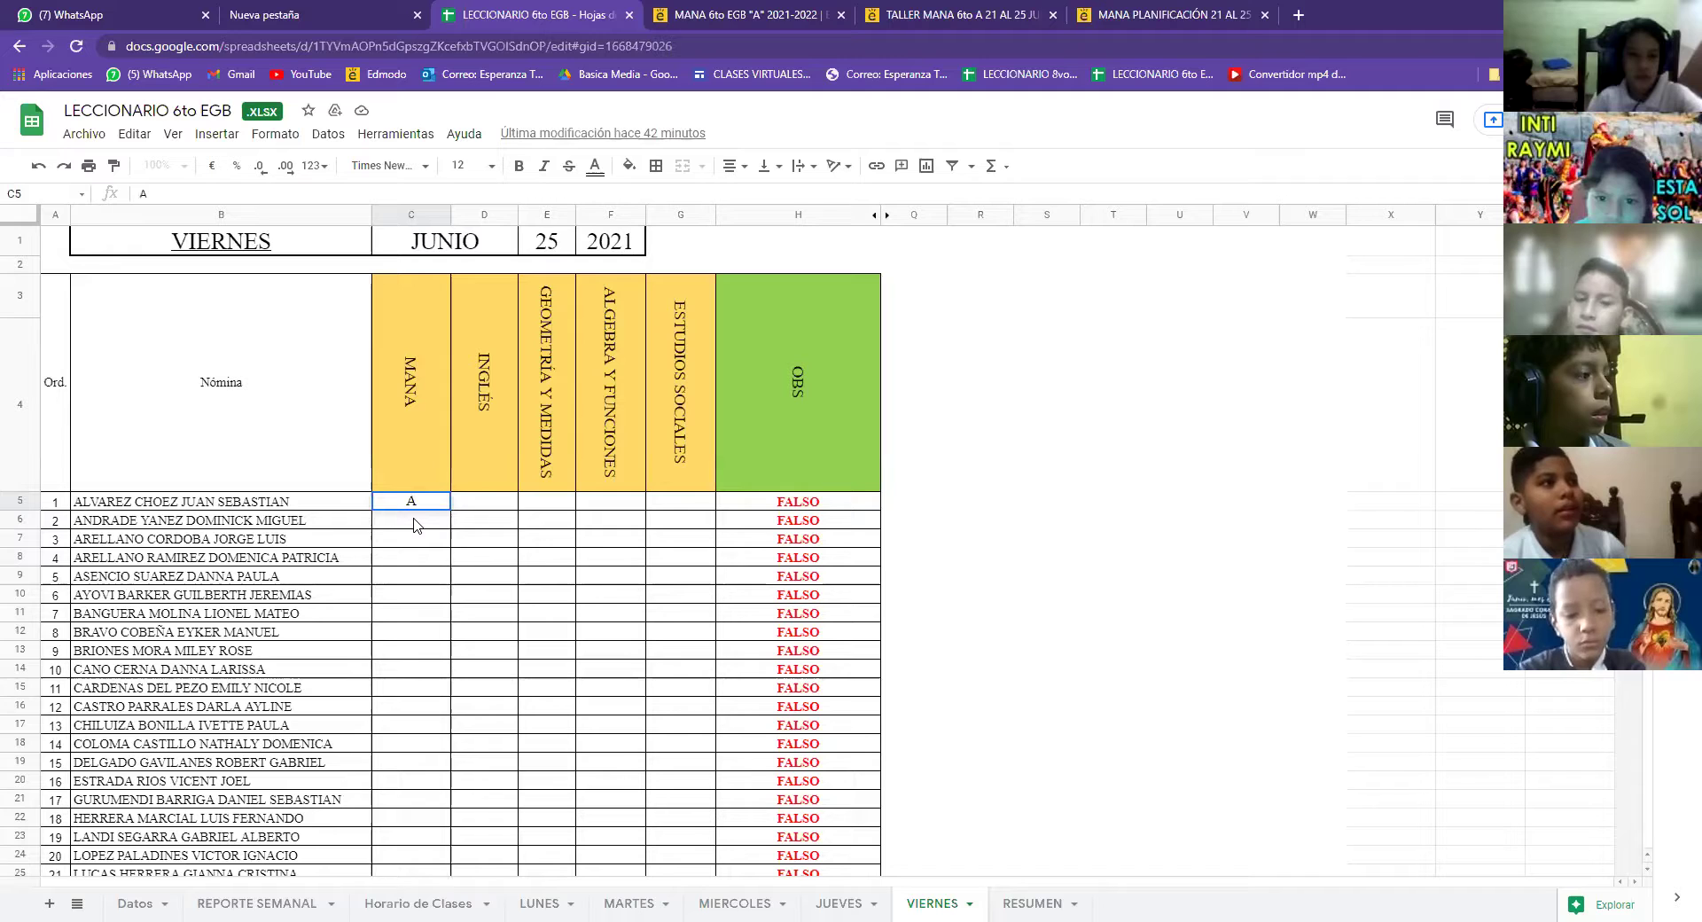
key(Return)
text(A)
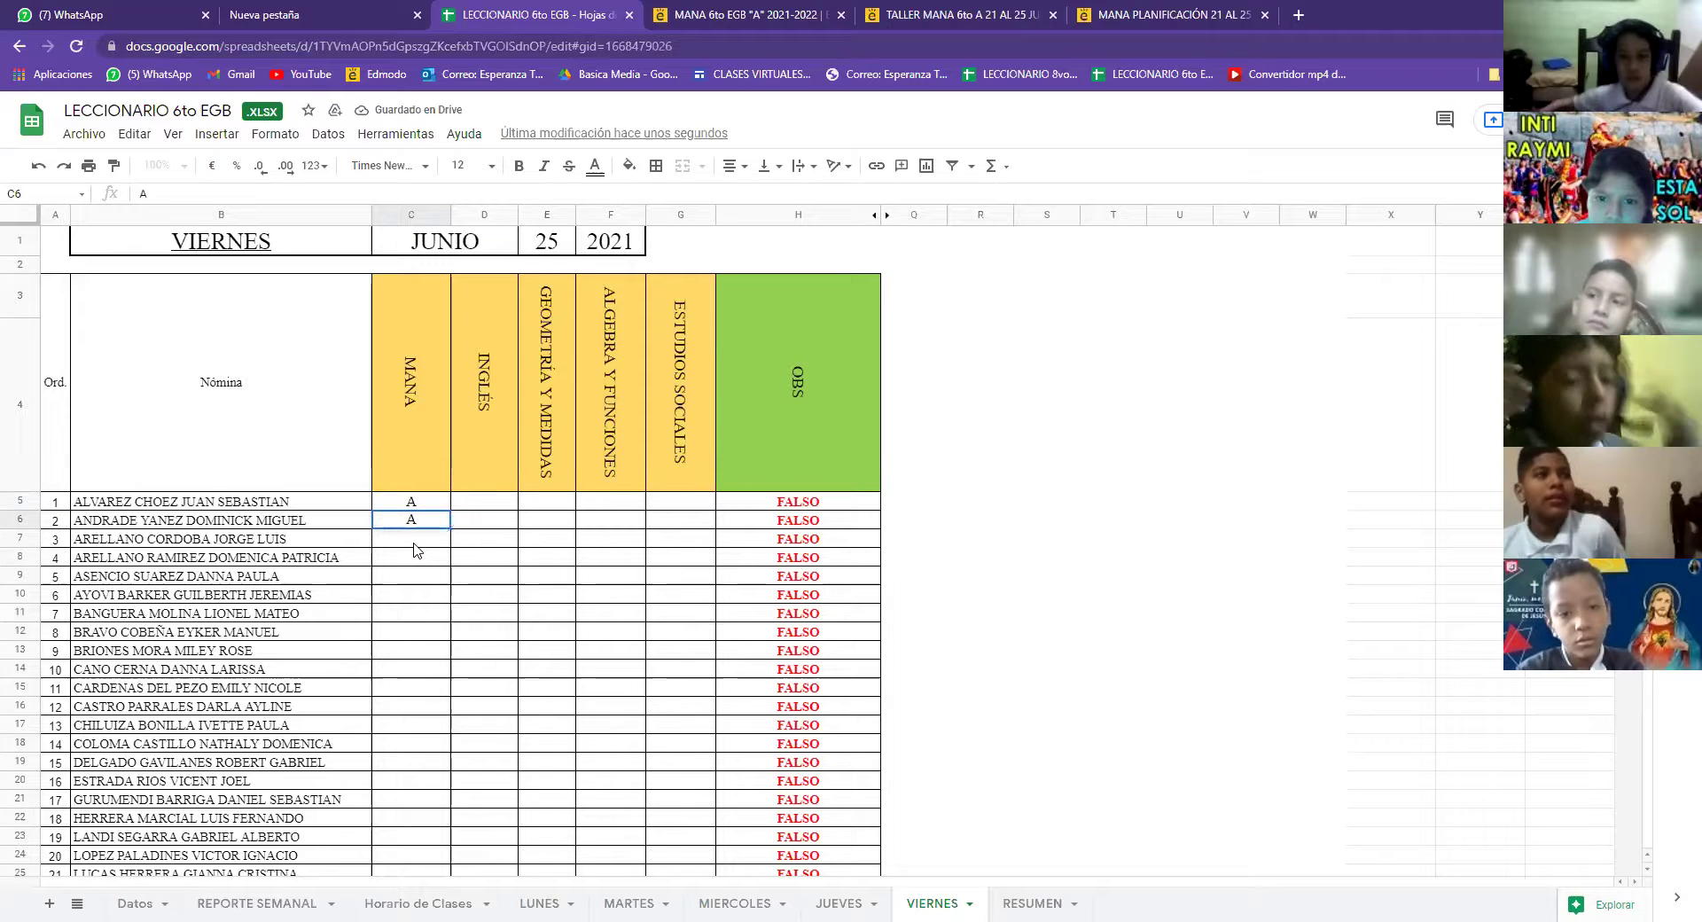
key(Return)
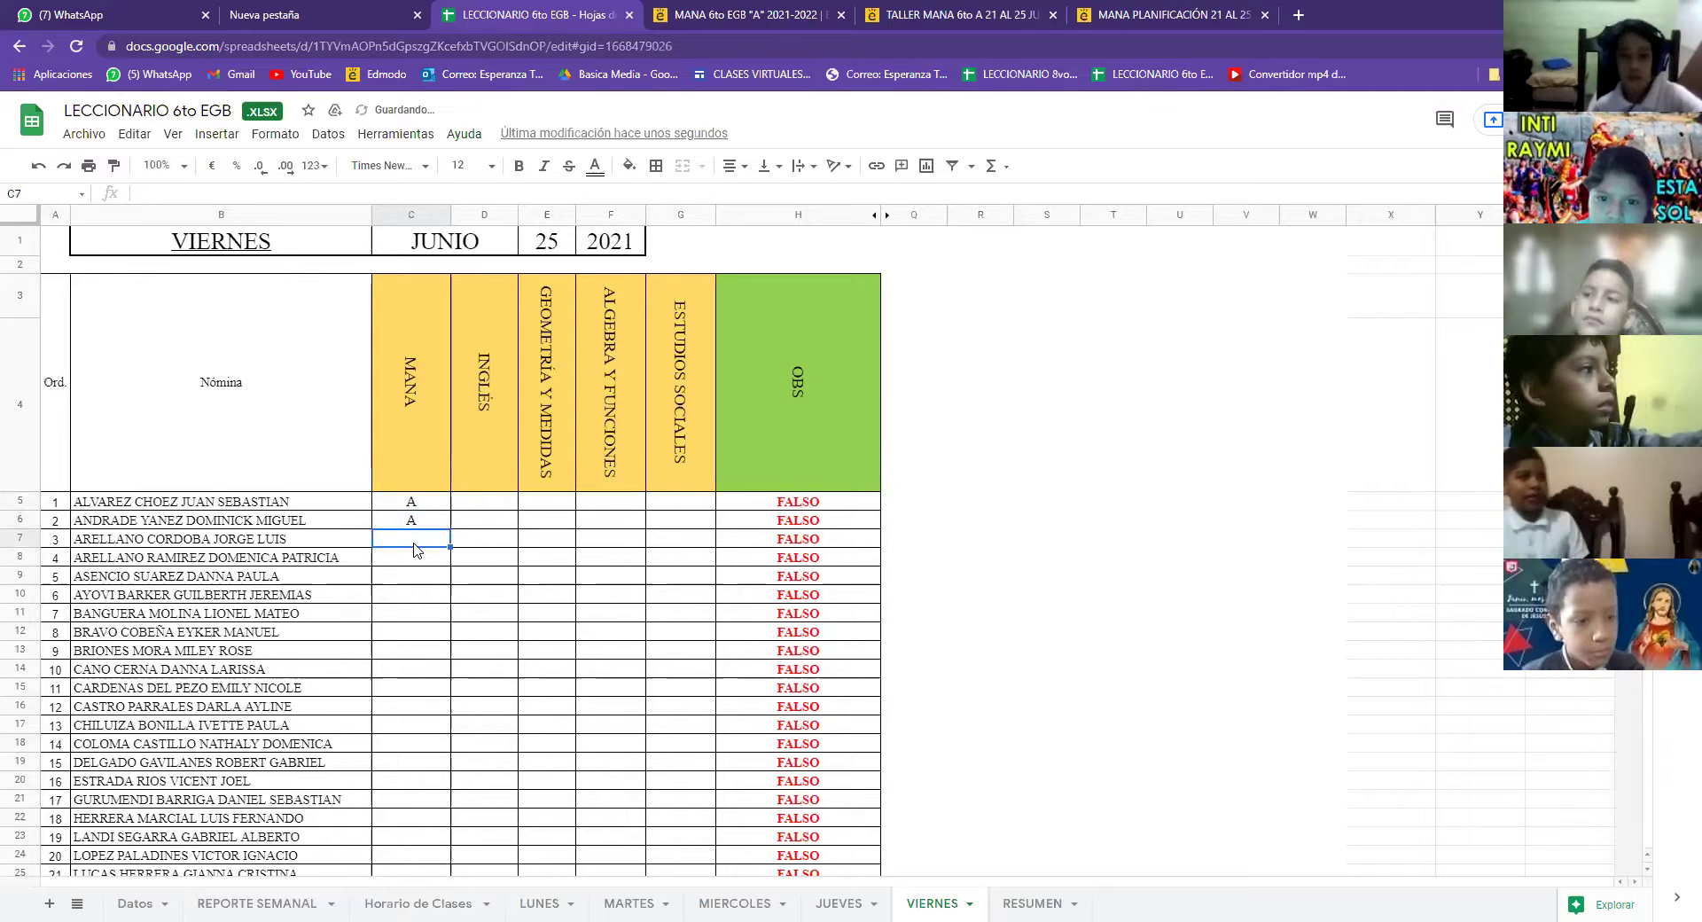
text(A)
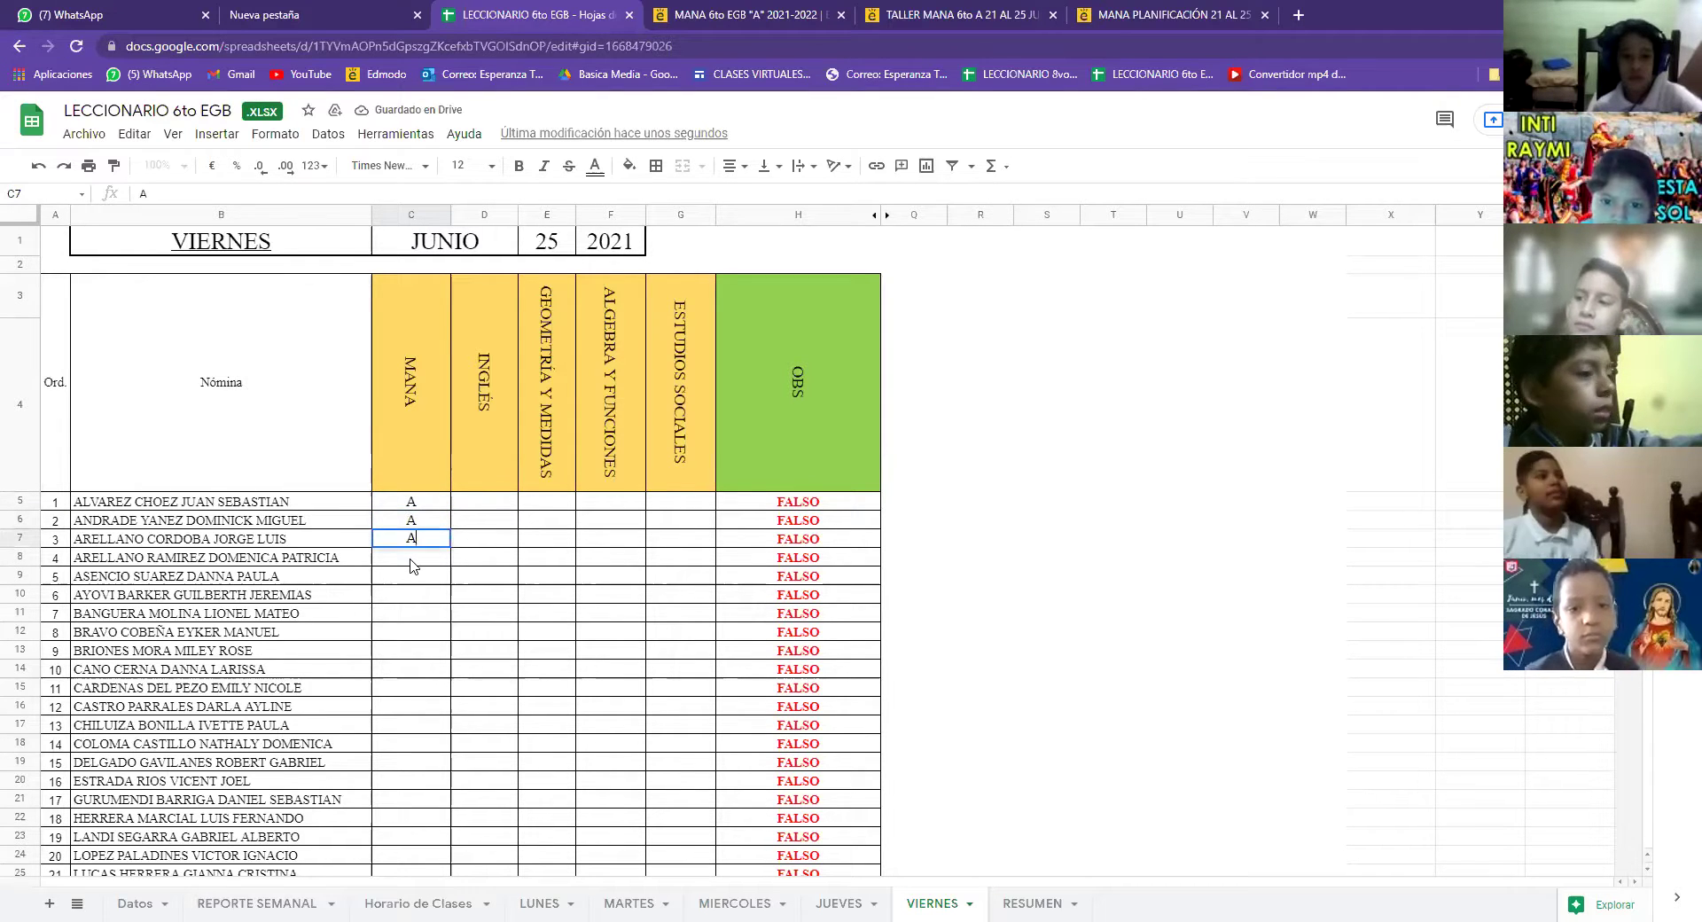
key(Return)
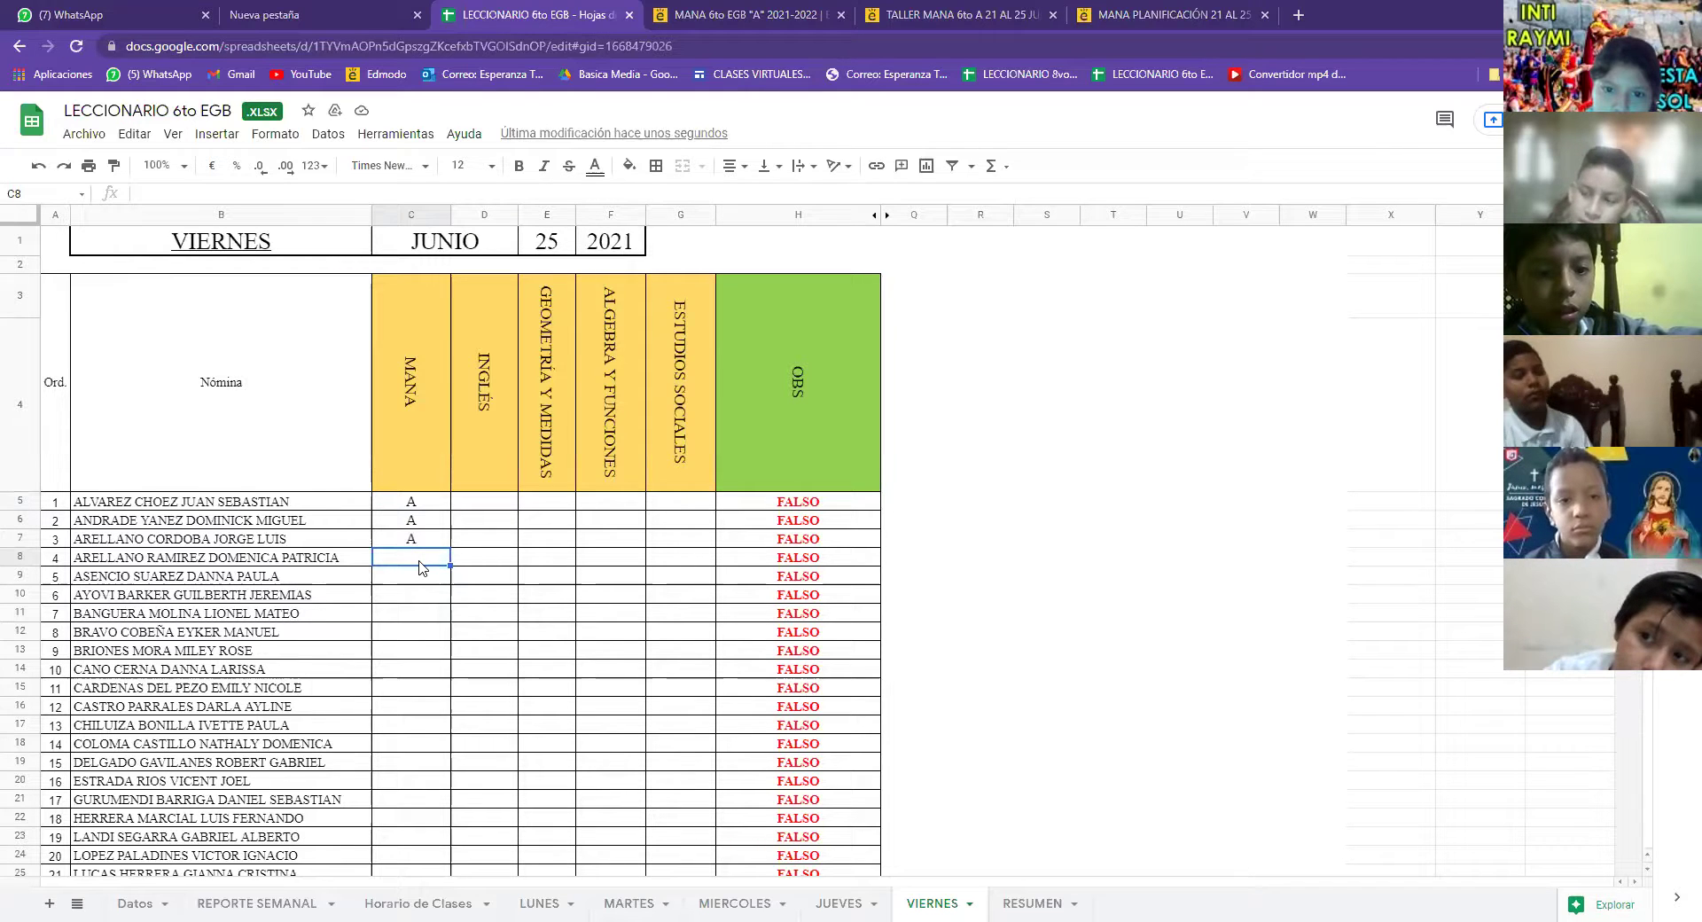
text(A)
key(Return)
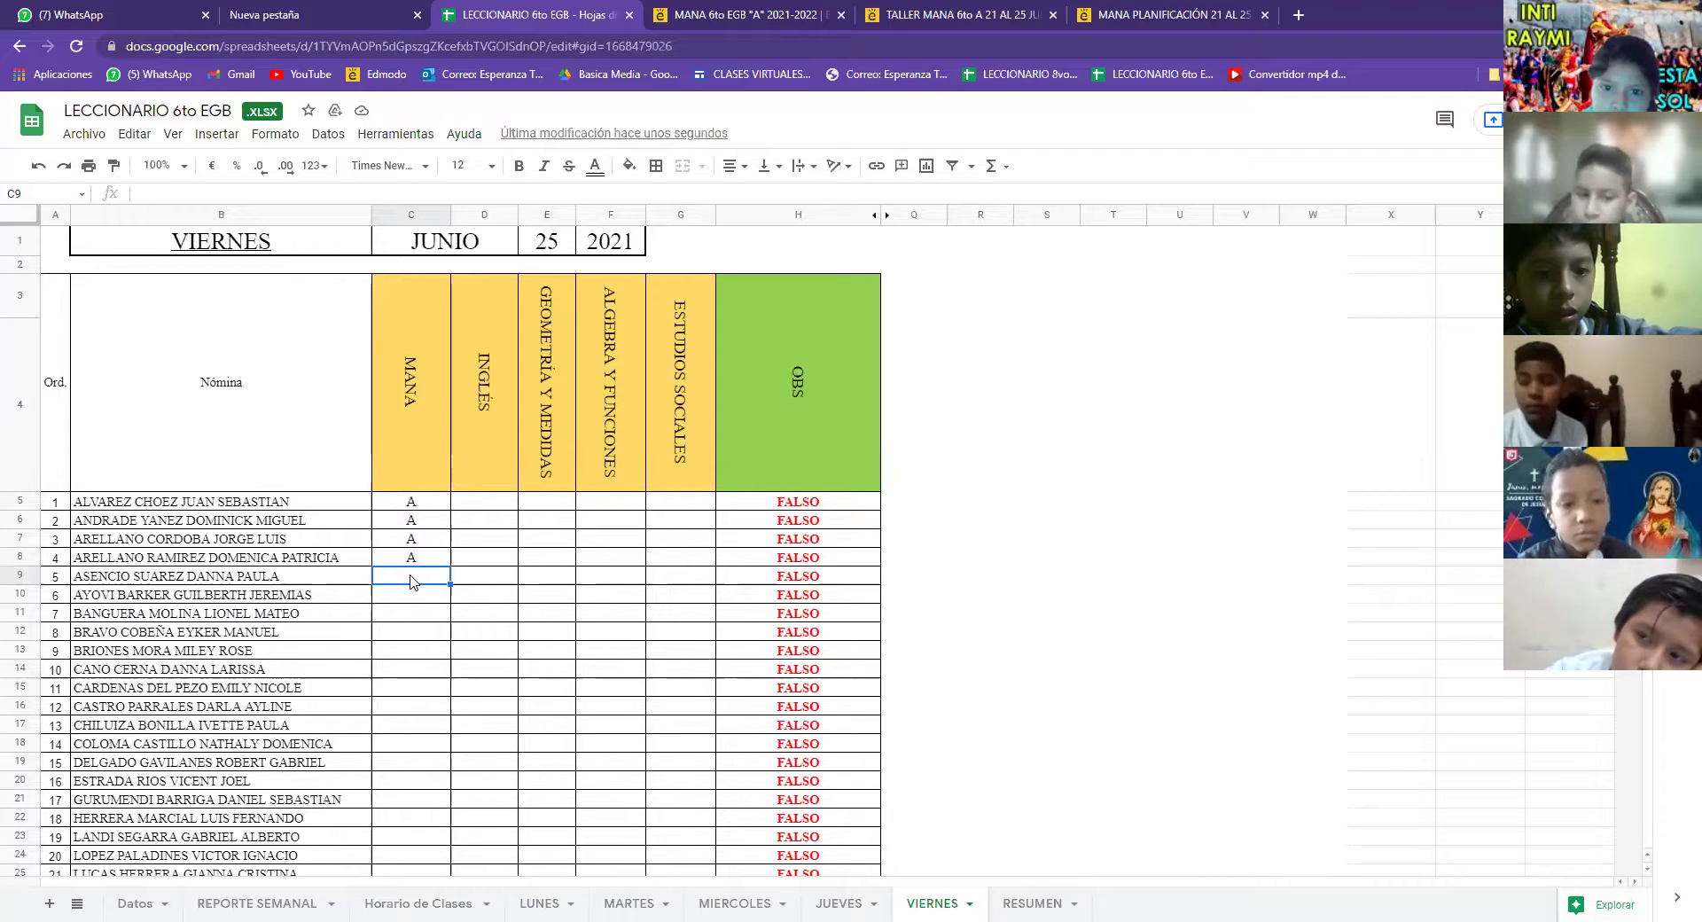
Mark students 5 to 8 with "A" in the MANA column, cells C9 to C12
text(A)
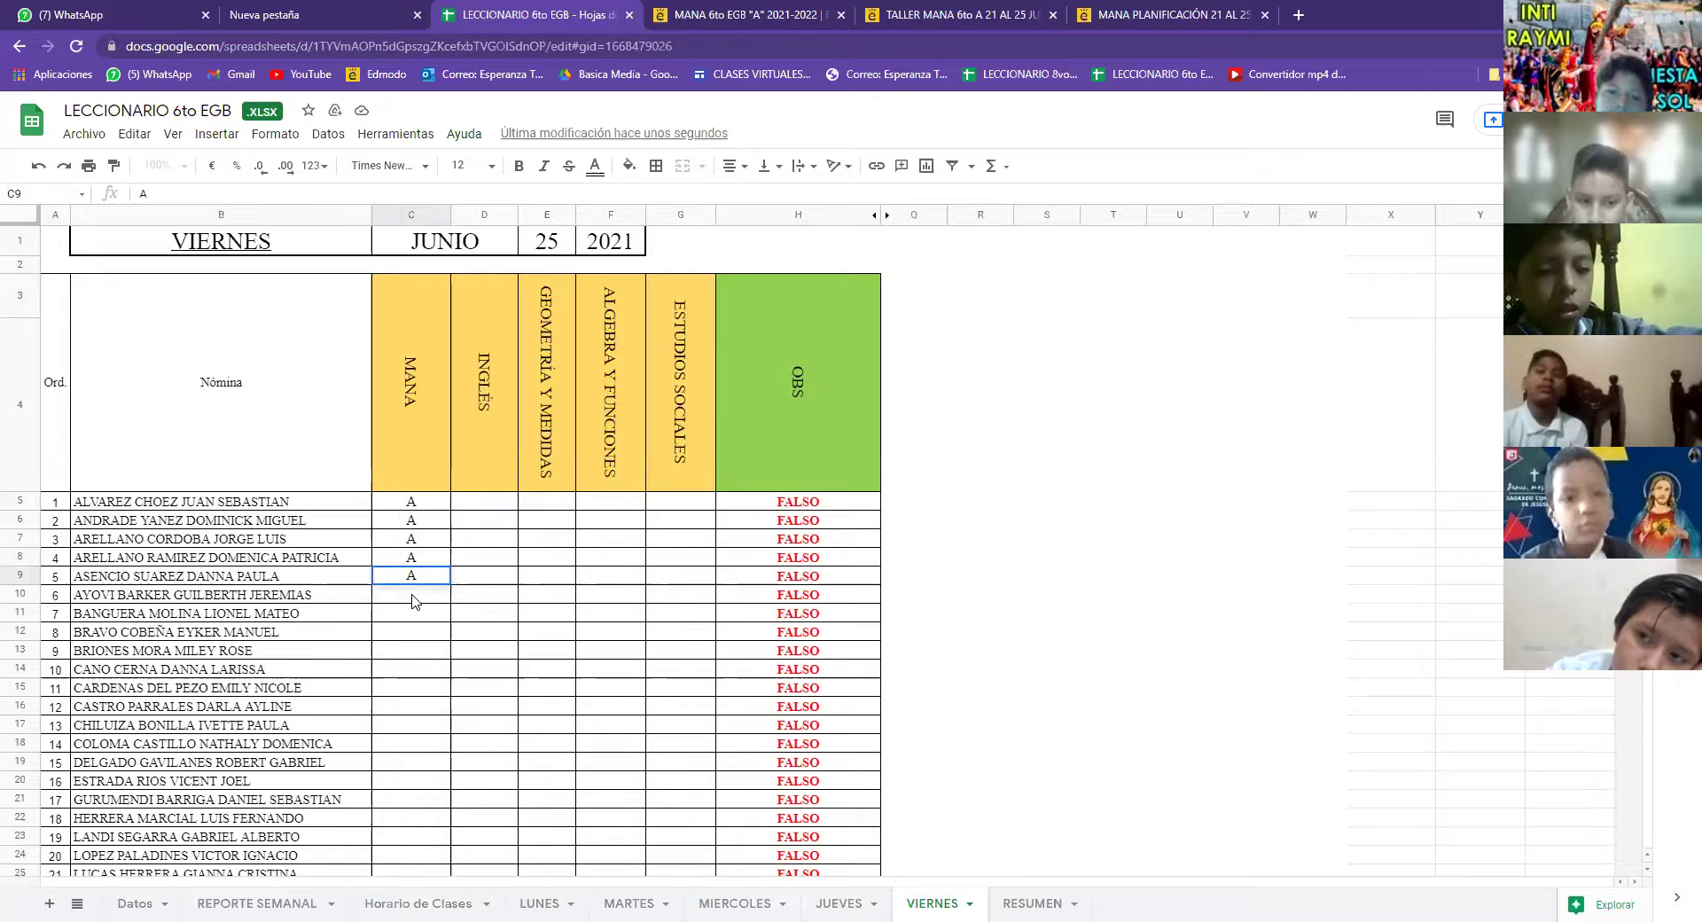
click(411, 601)
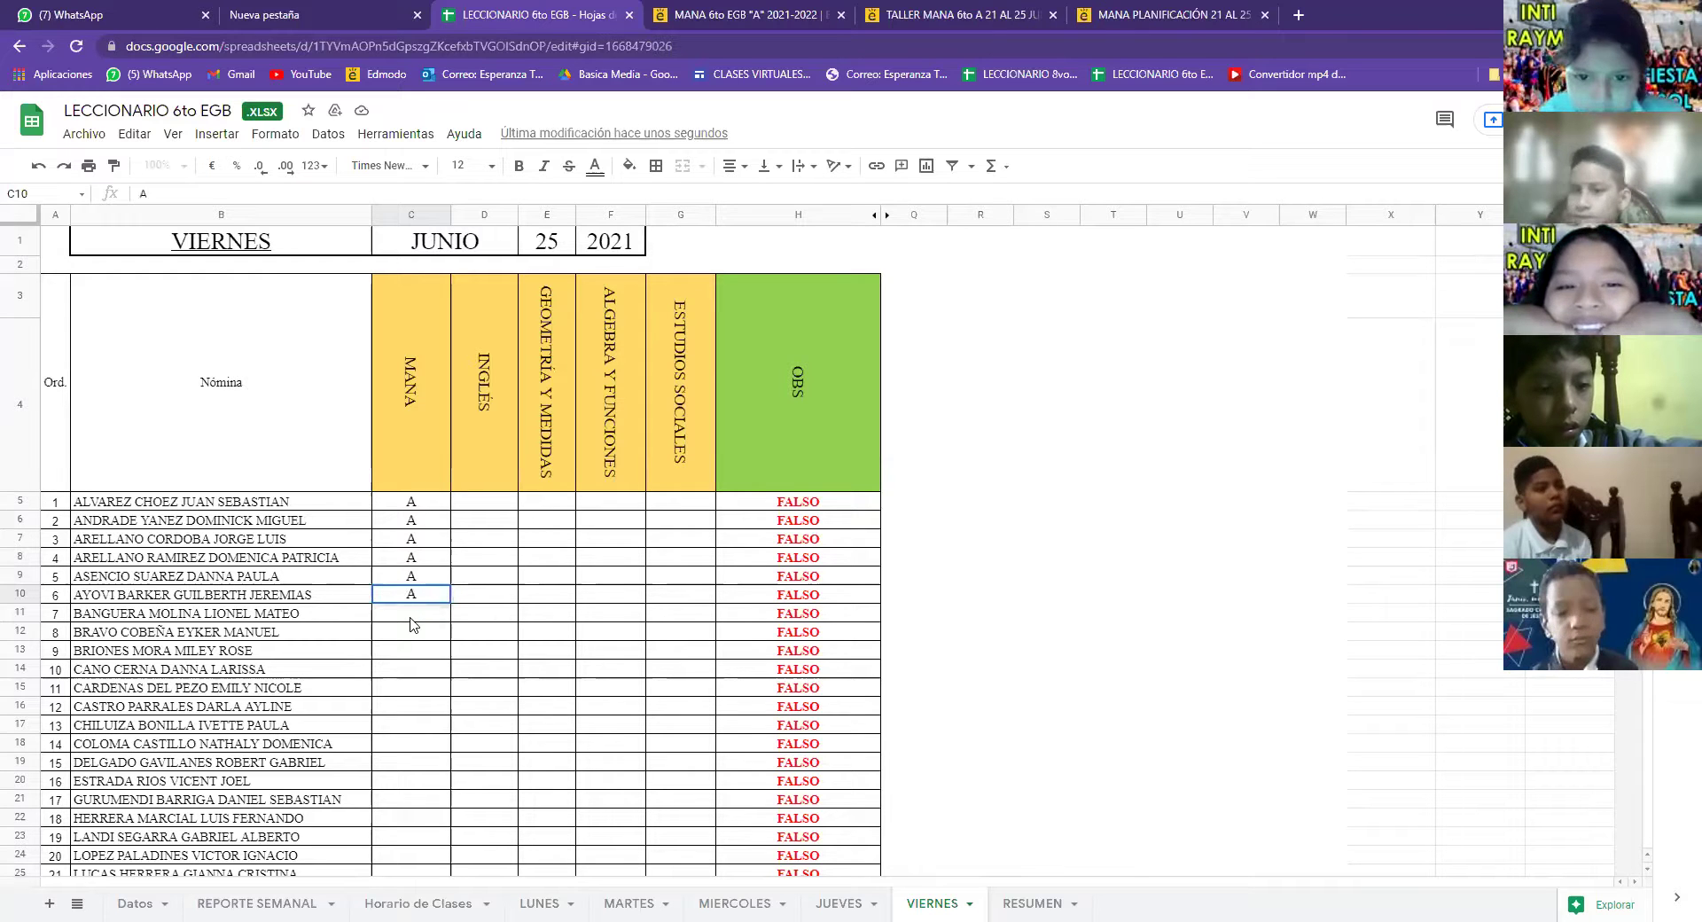
text(A)
key(Return)
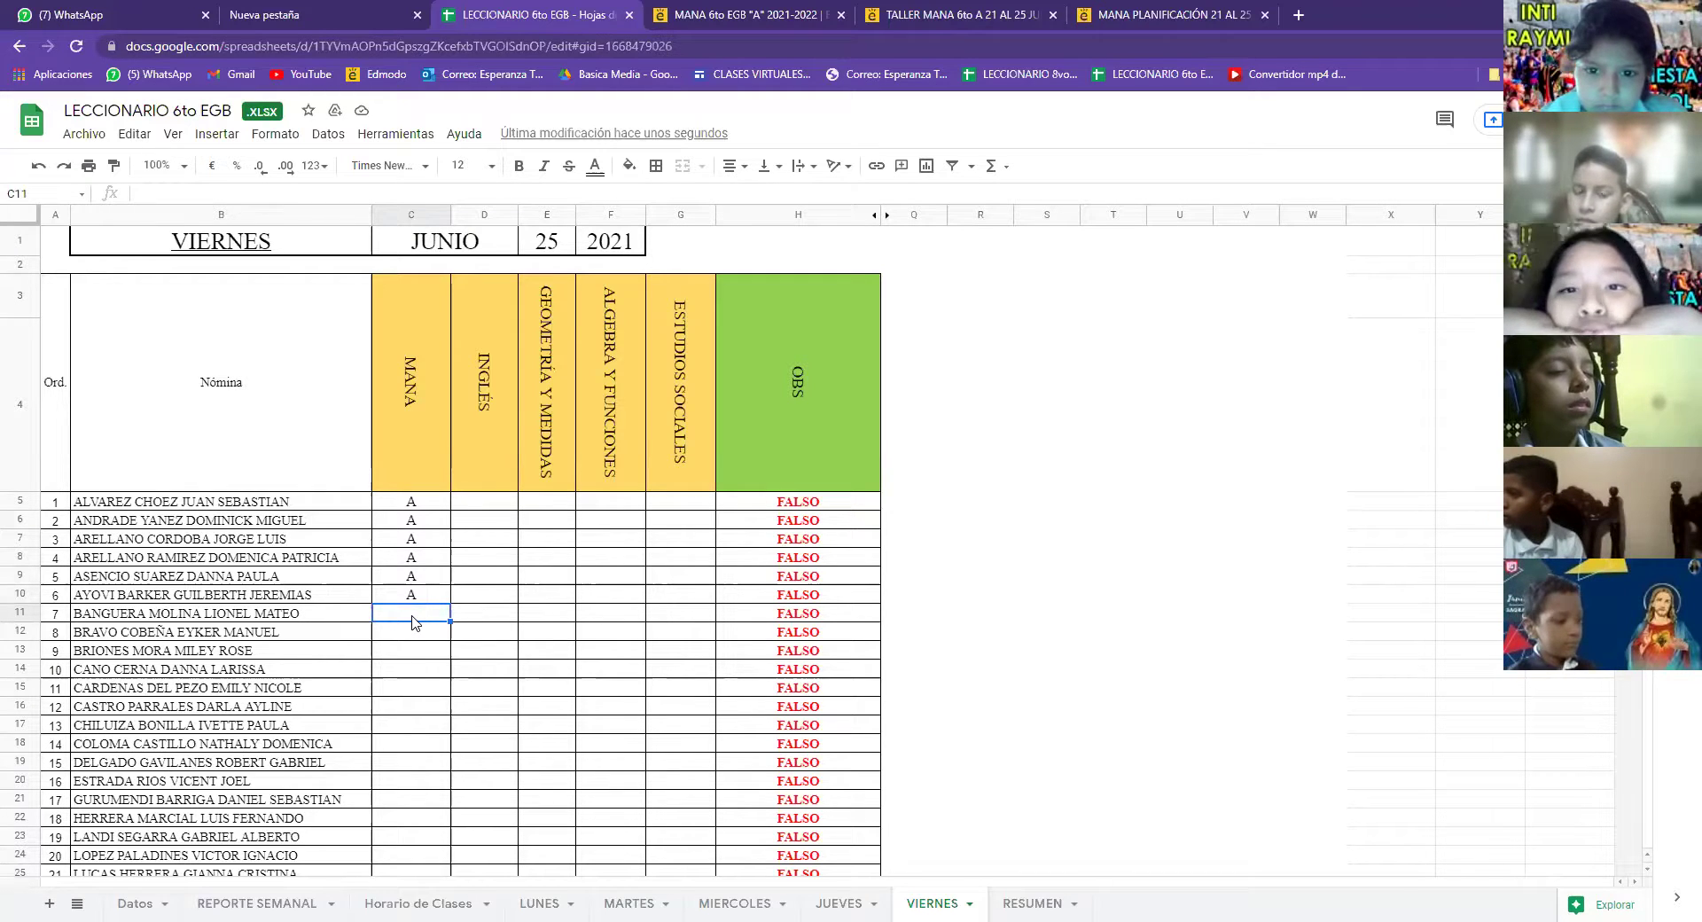
text(A)
key(Return)
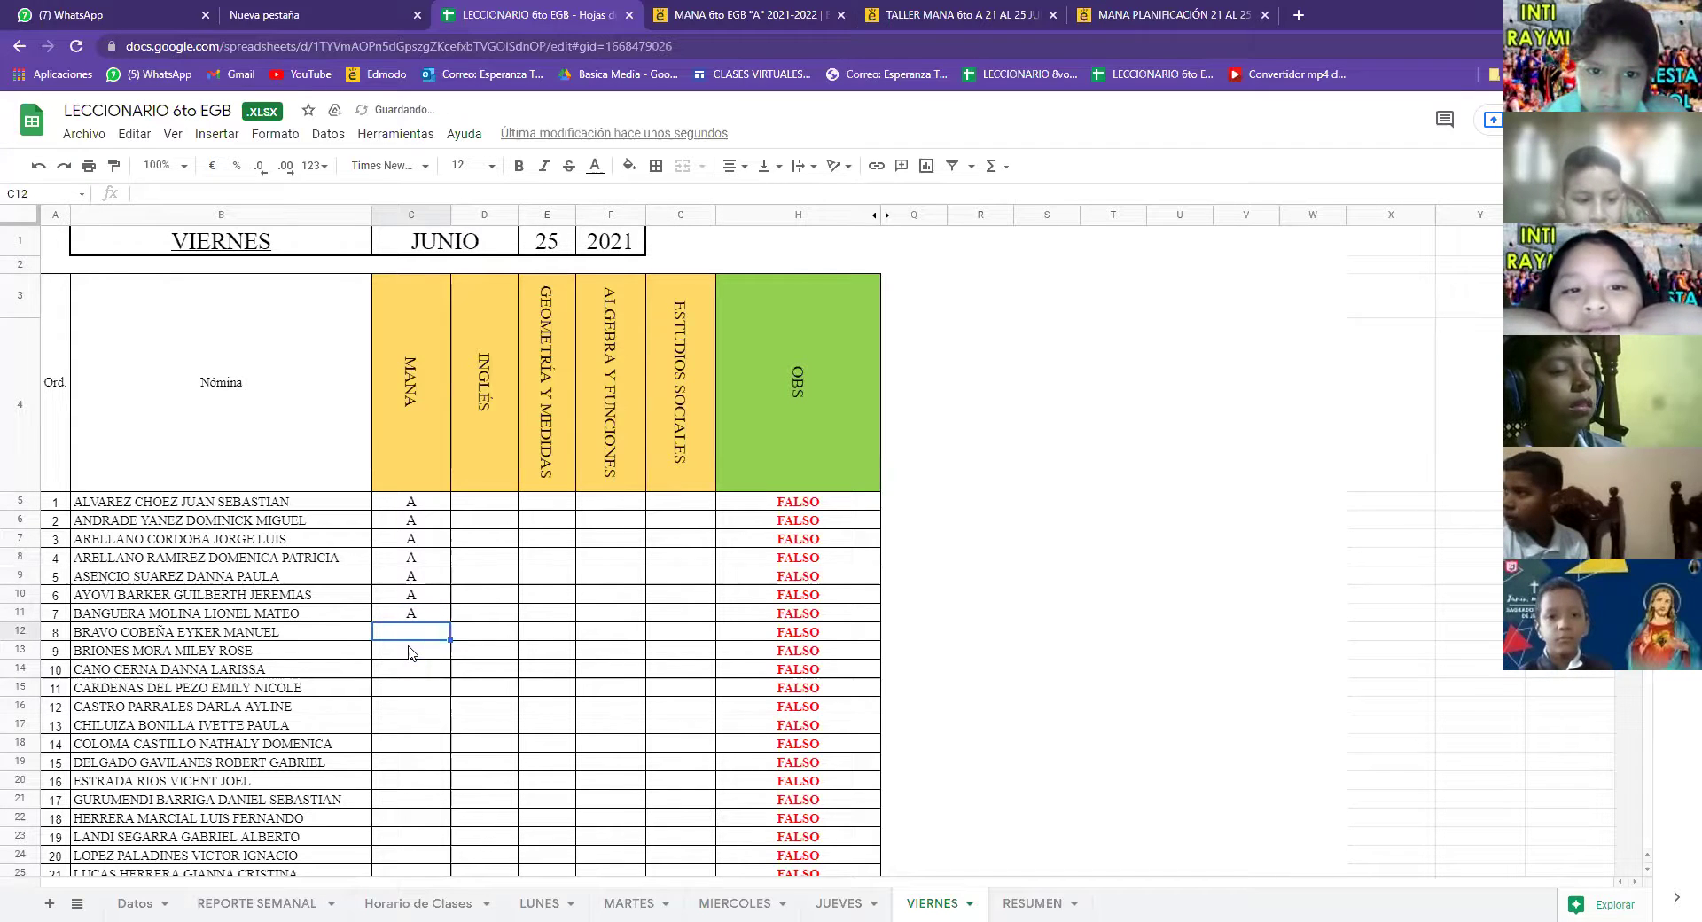
text(A)
key(Return)
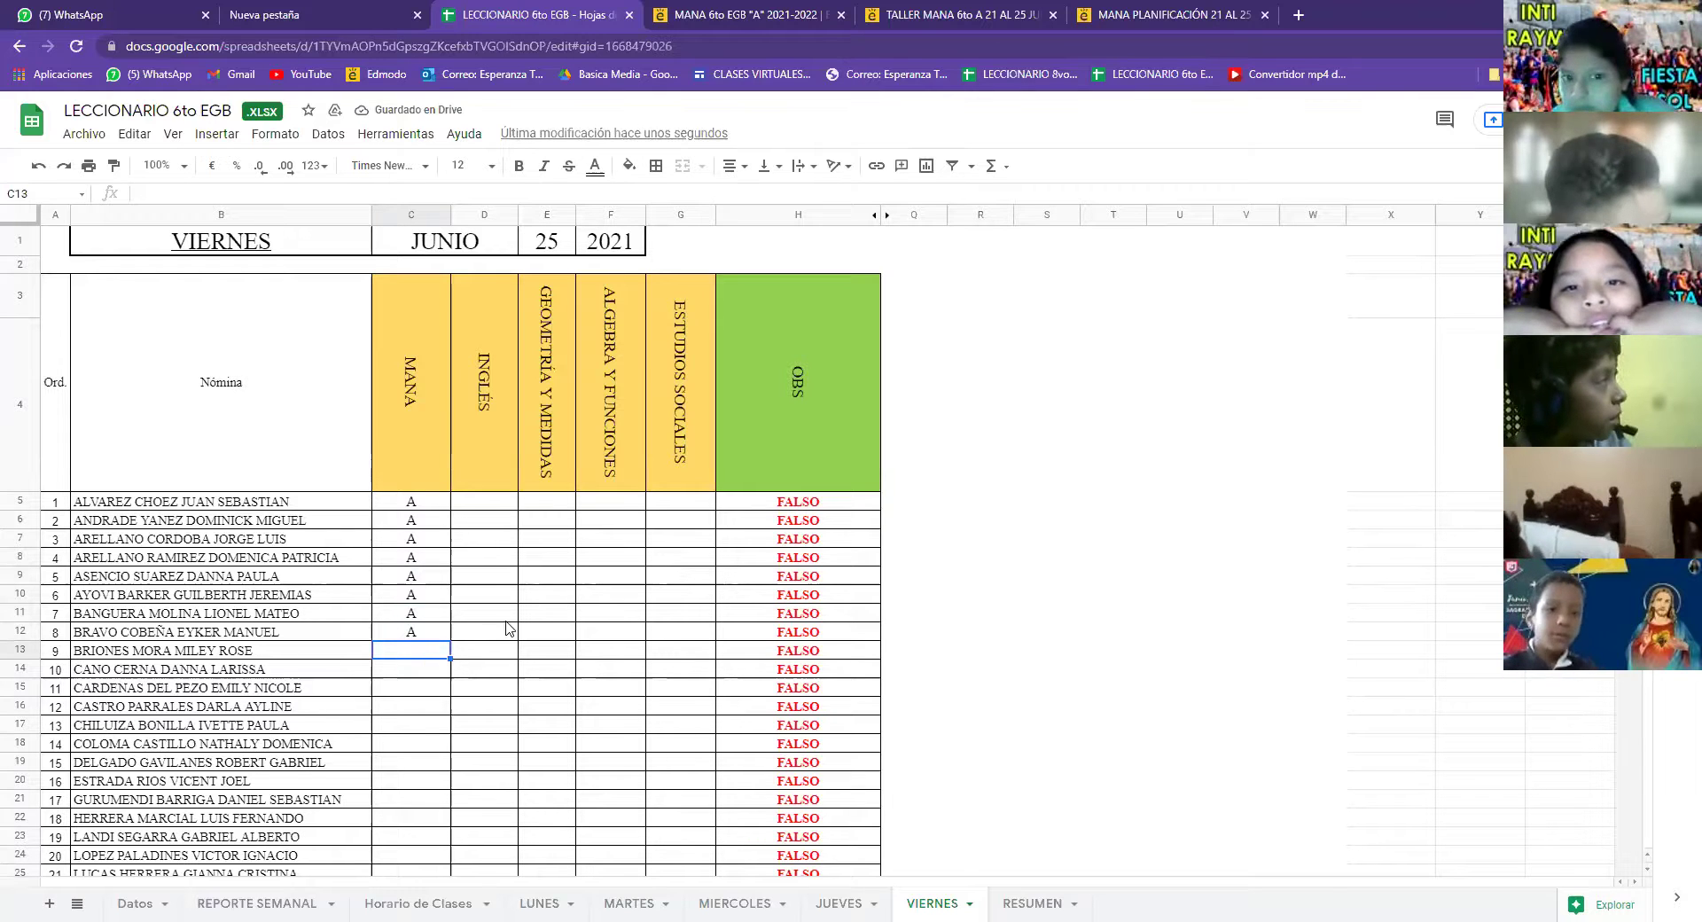
Enter "A" under MANA for students 9 to 12, filling cells C13 to C16
text(A)
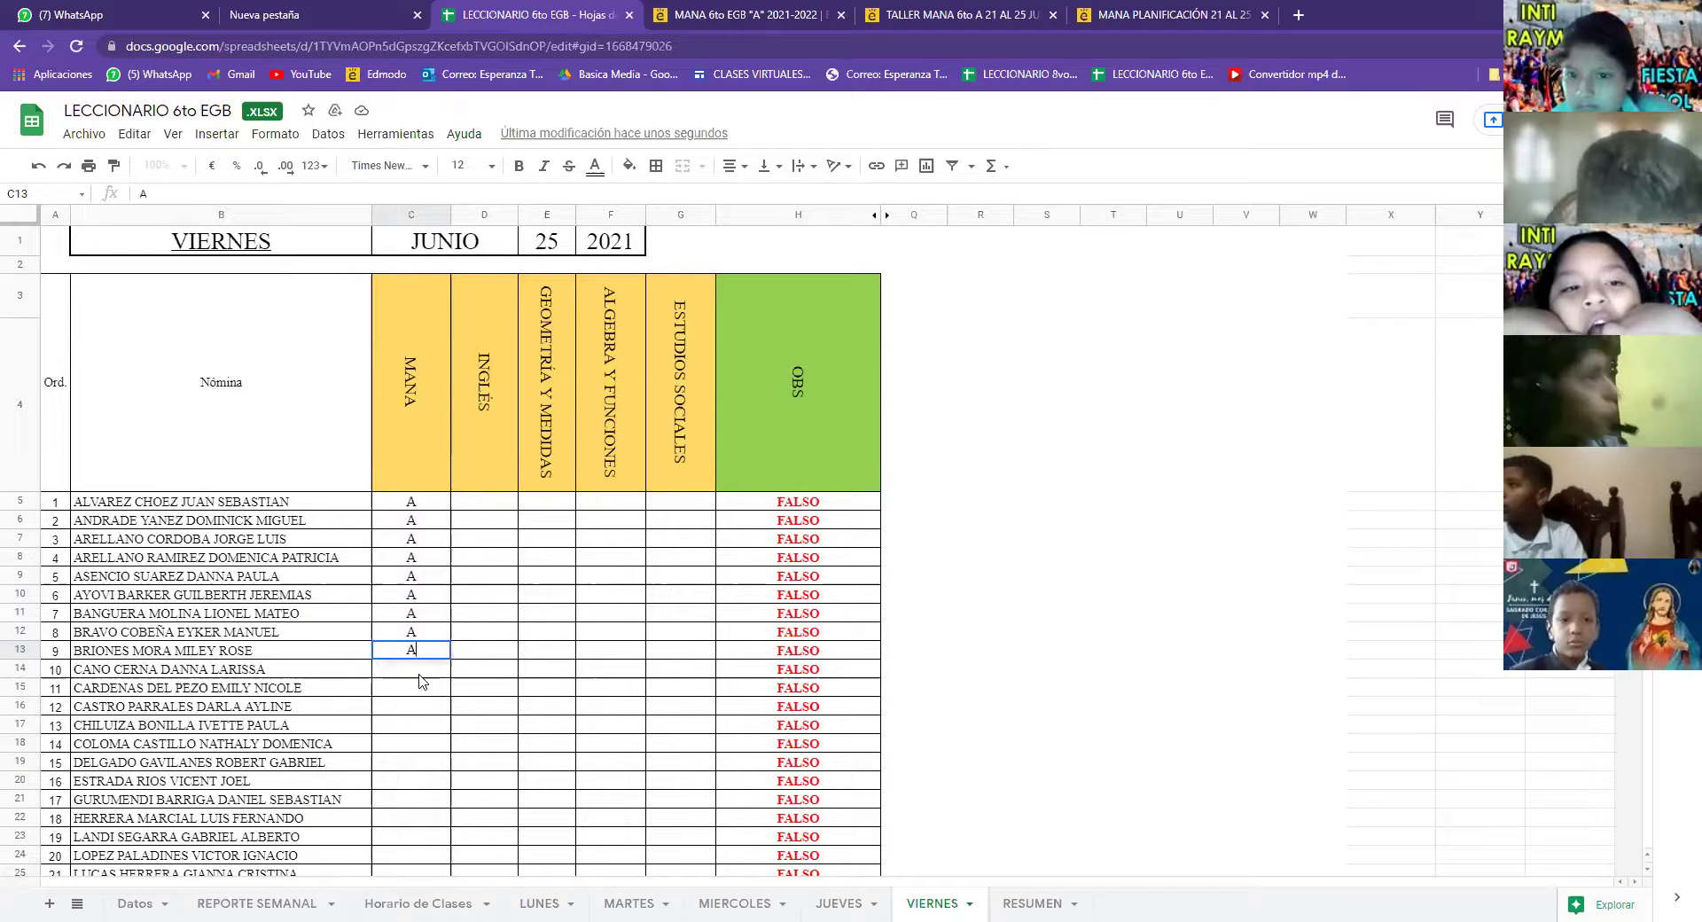
key(Return)
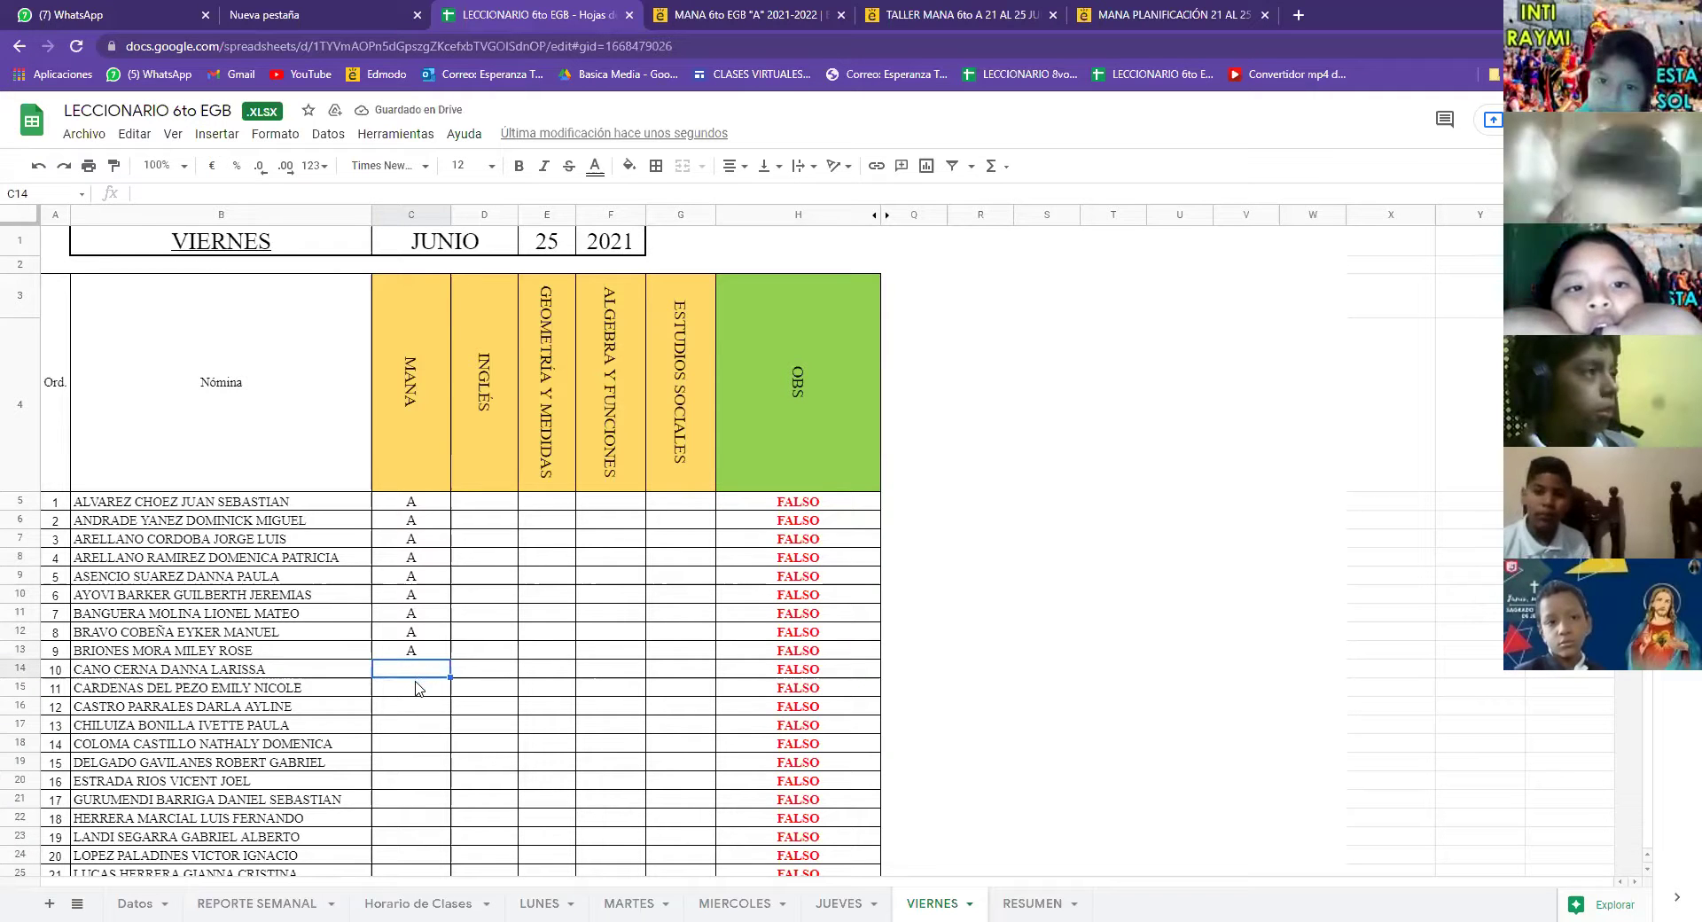
text(A)
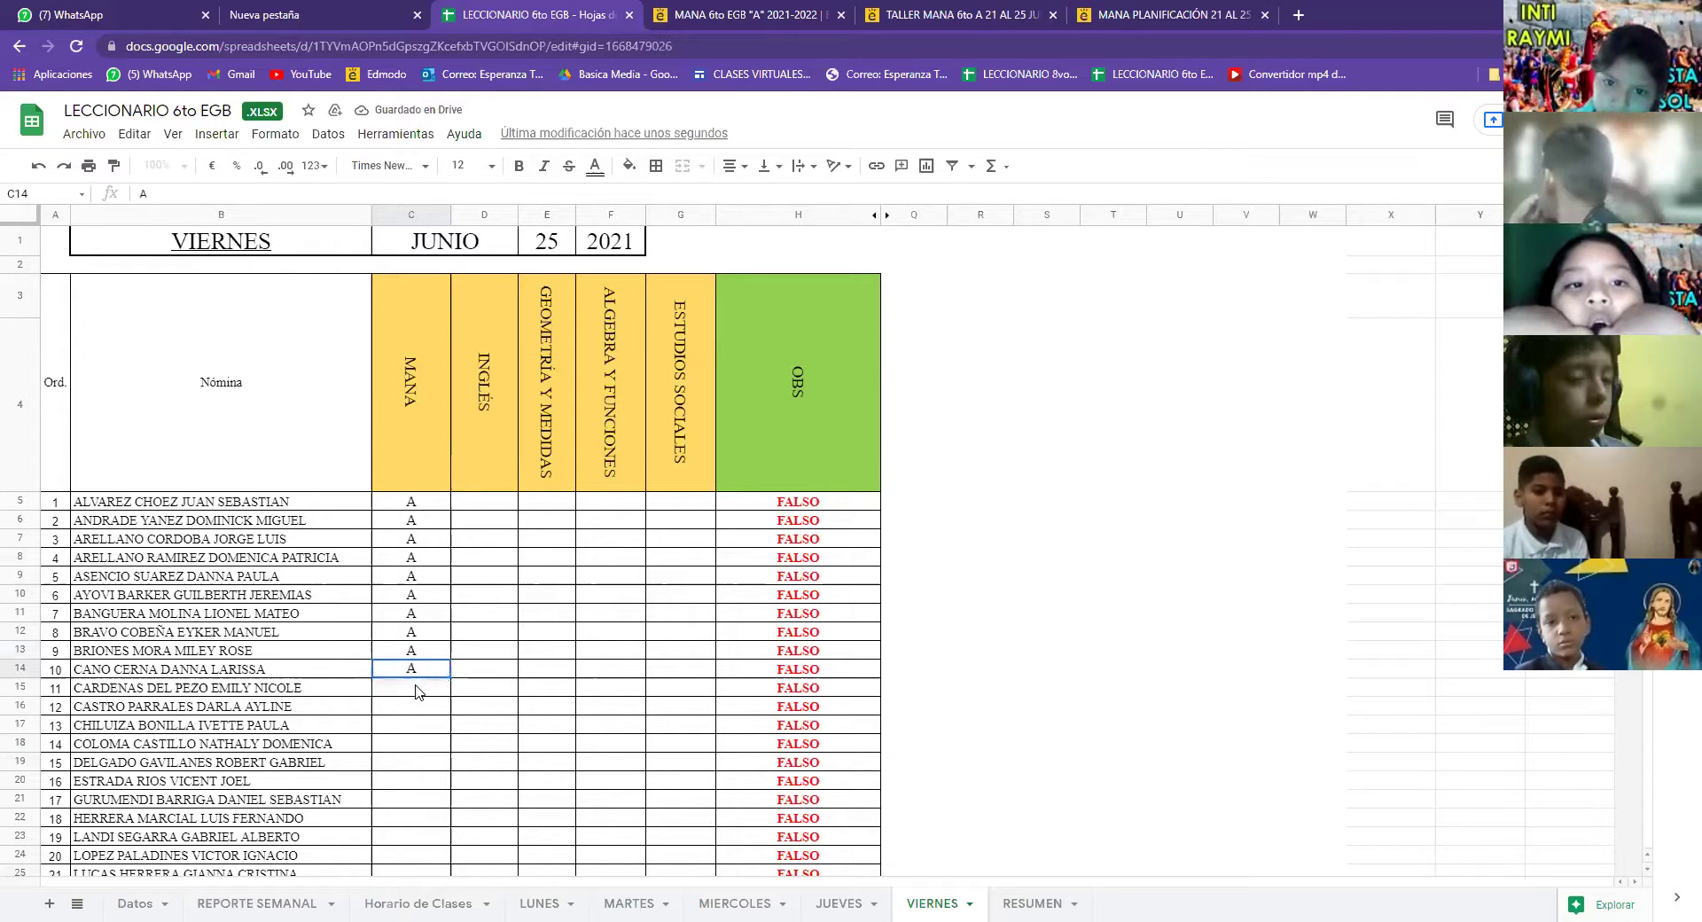
key(Return)
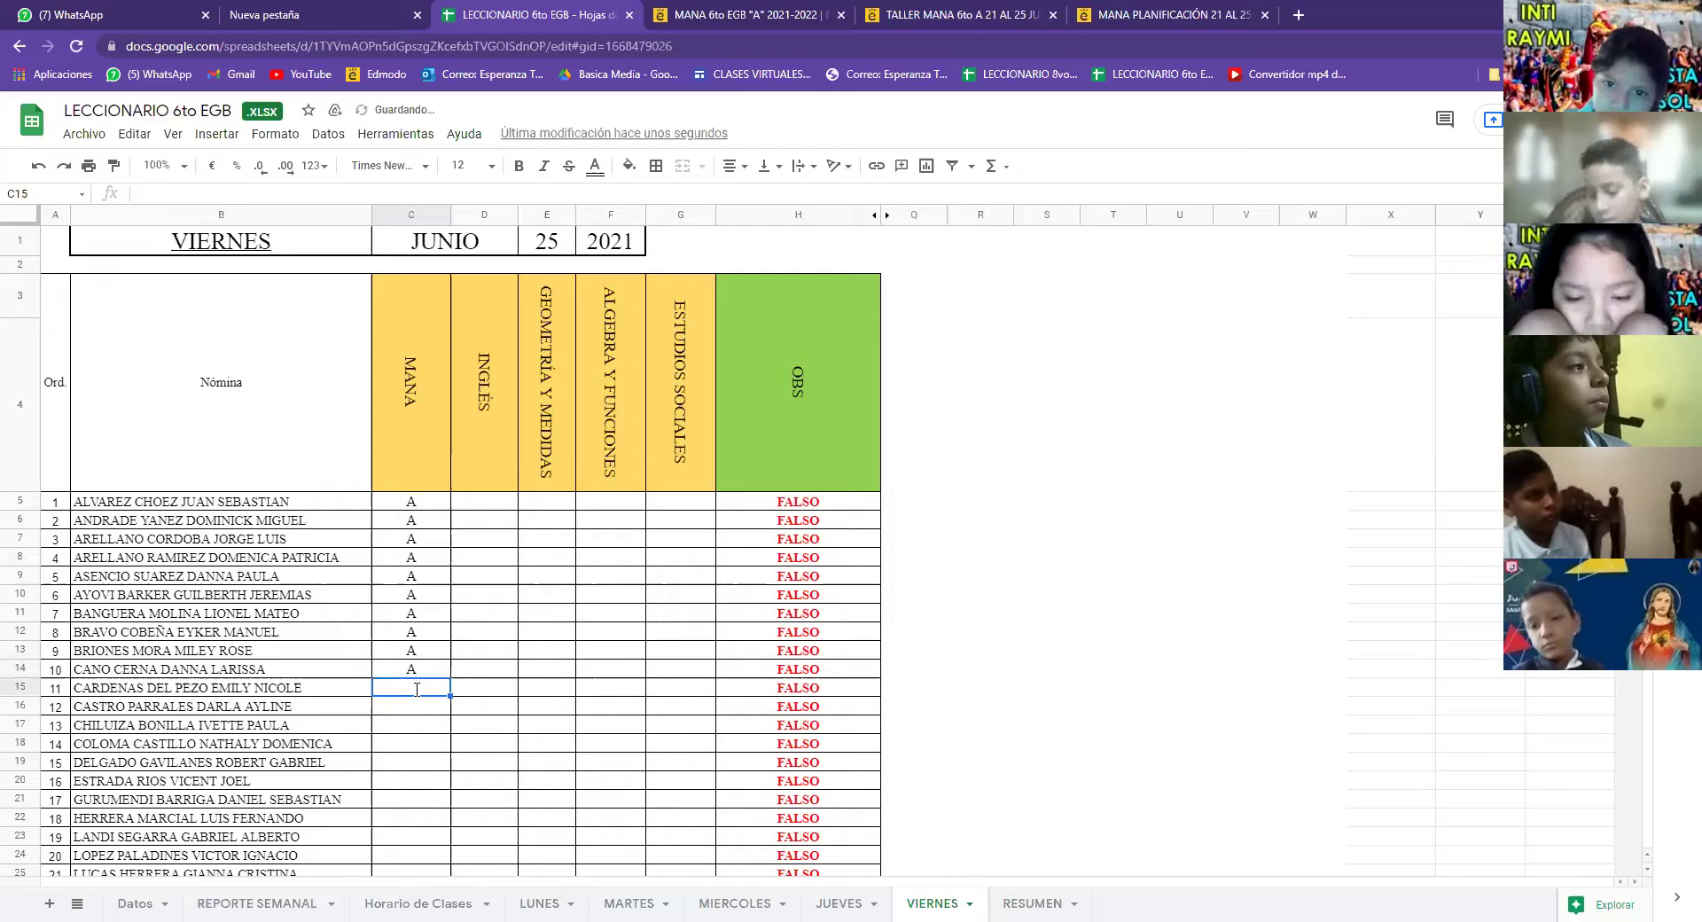
text(A)
key(Return)
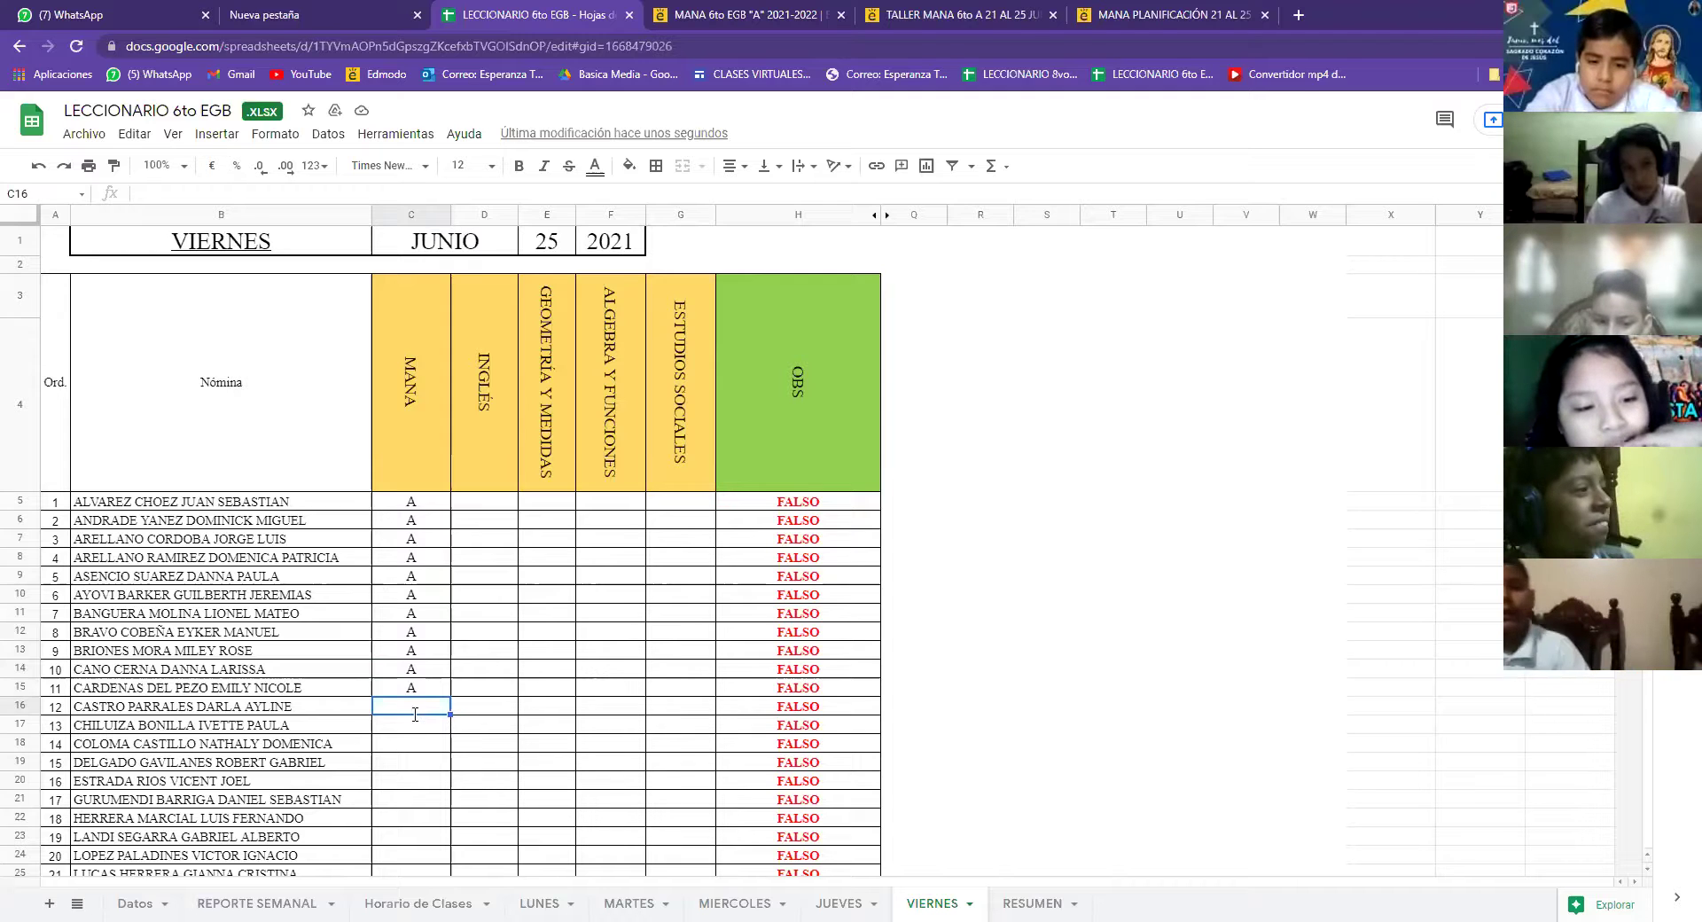
text(A)
key(Return)
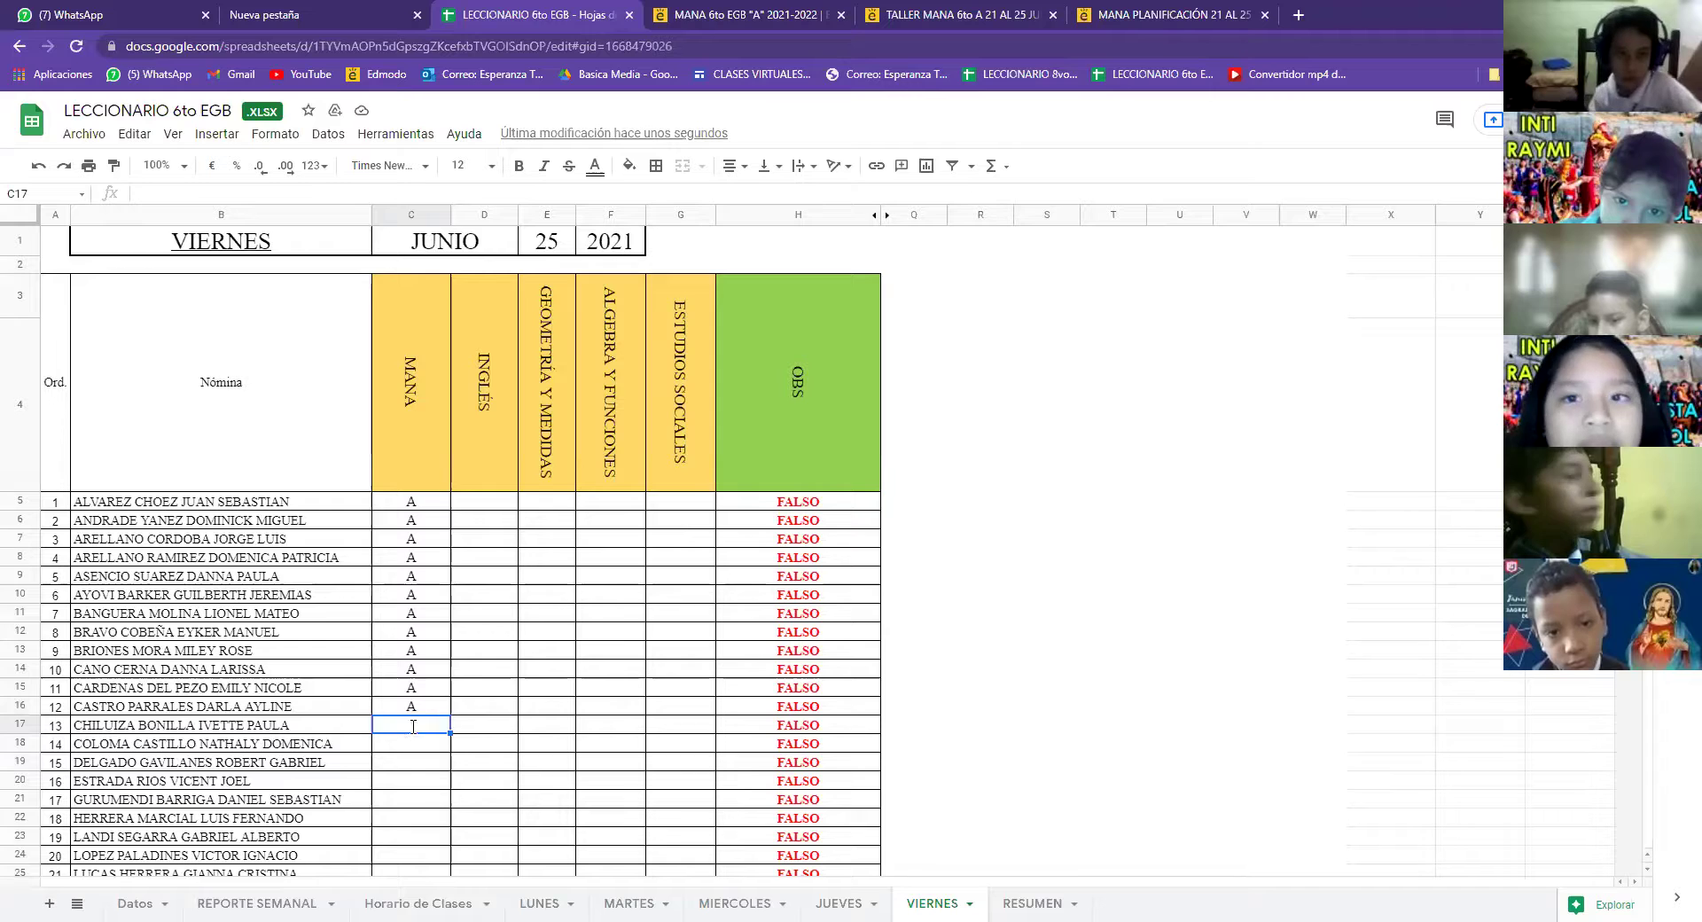
Mark students 13 to 15 with "A" in the MANA column, cells C17 to C19
text(A)
click(416, 752)
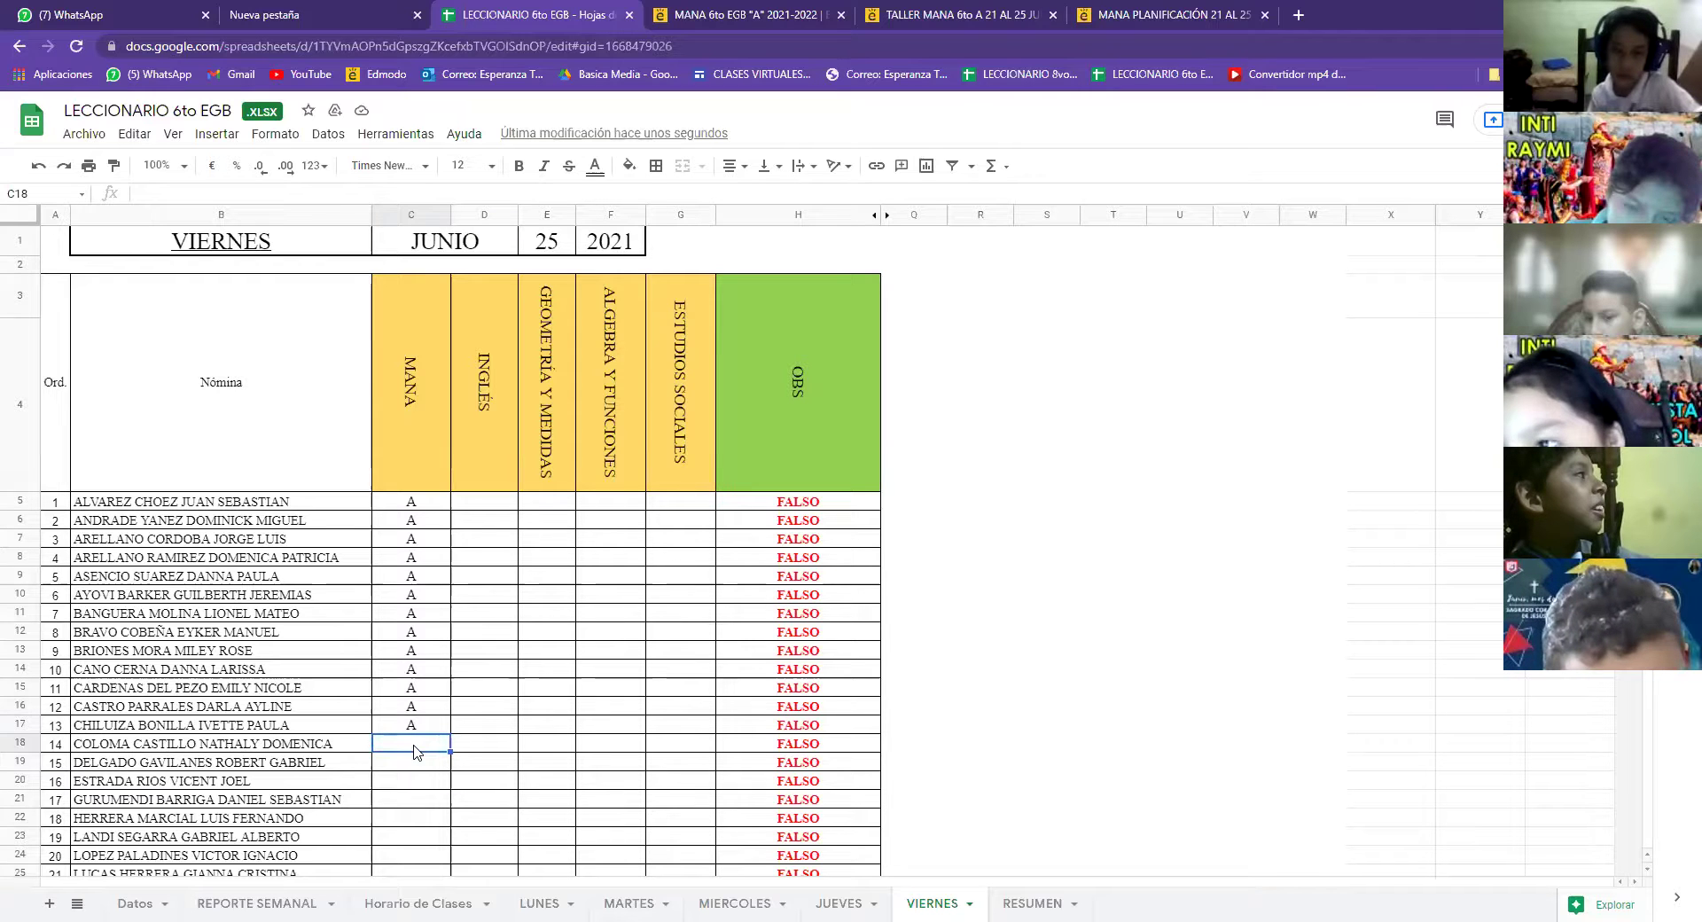
text(A)
key(Return)
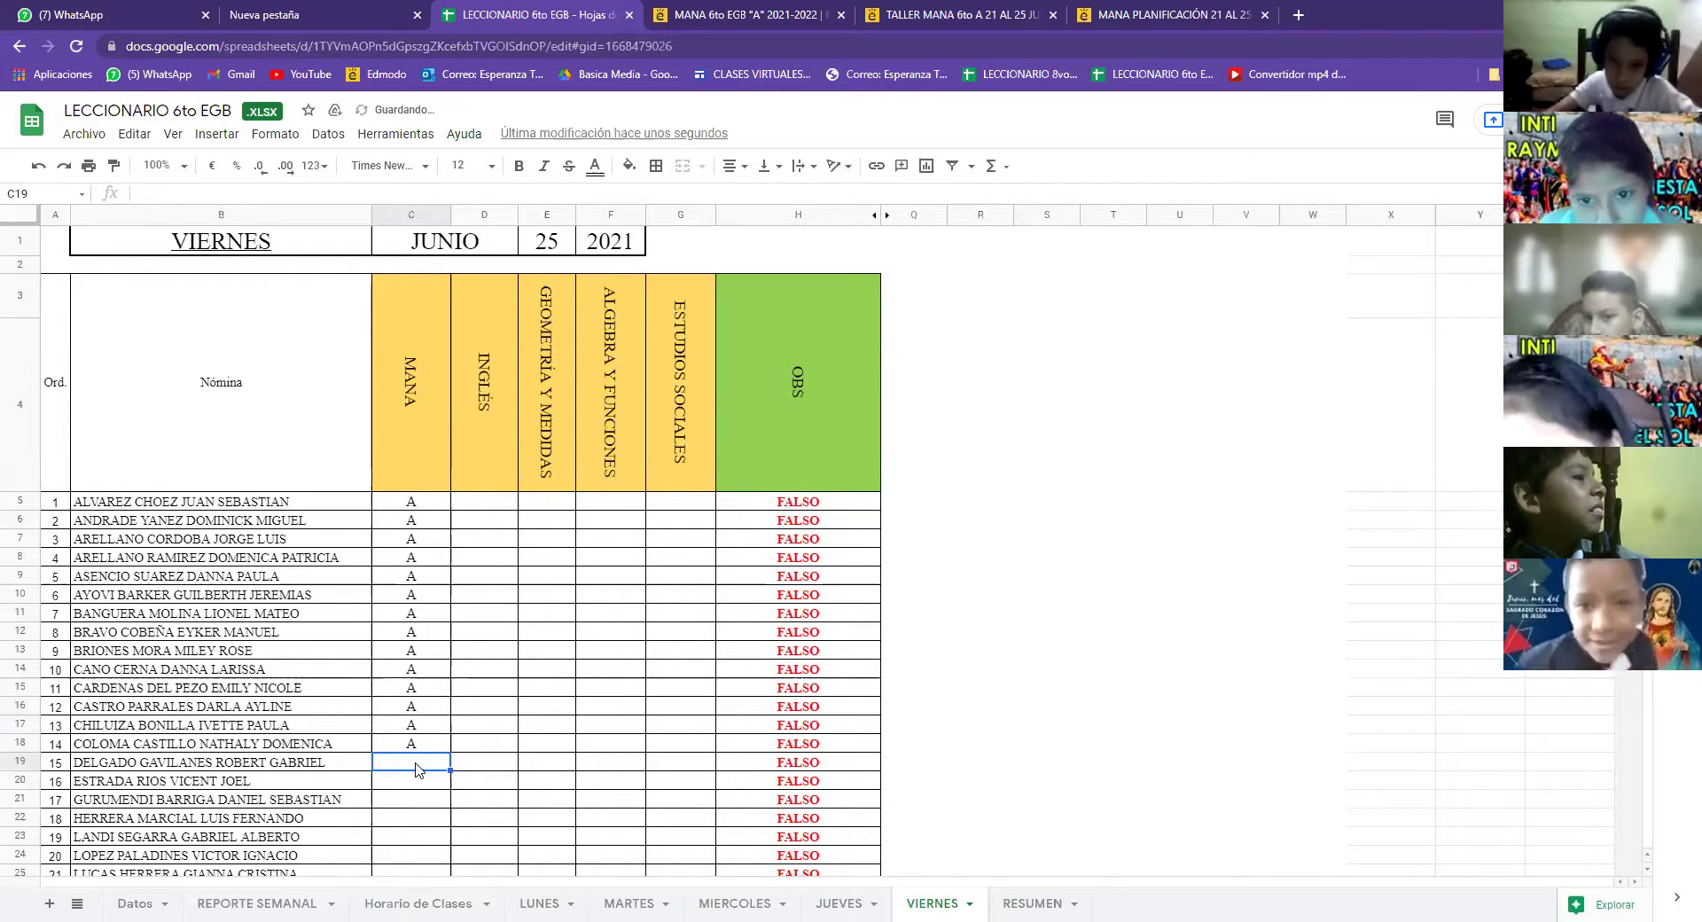
text(A)
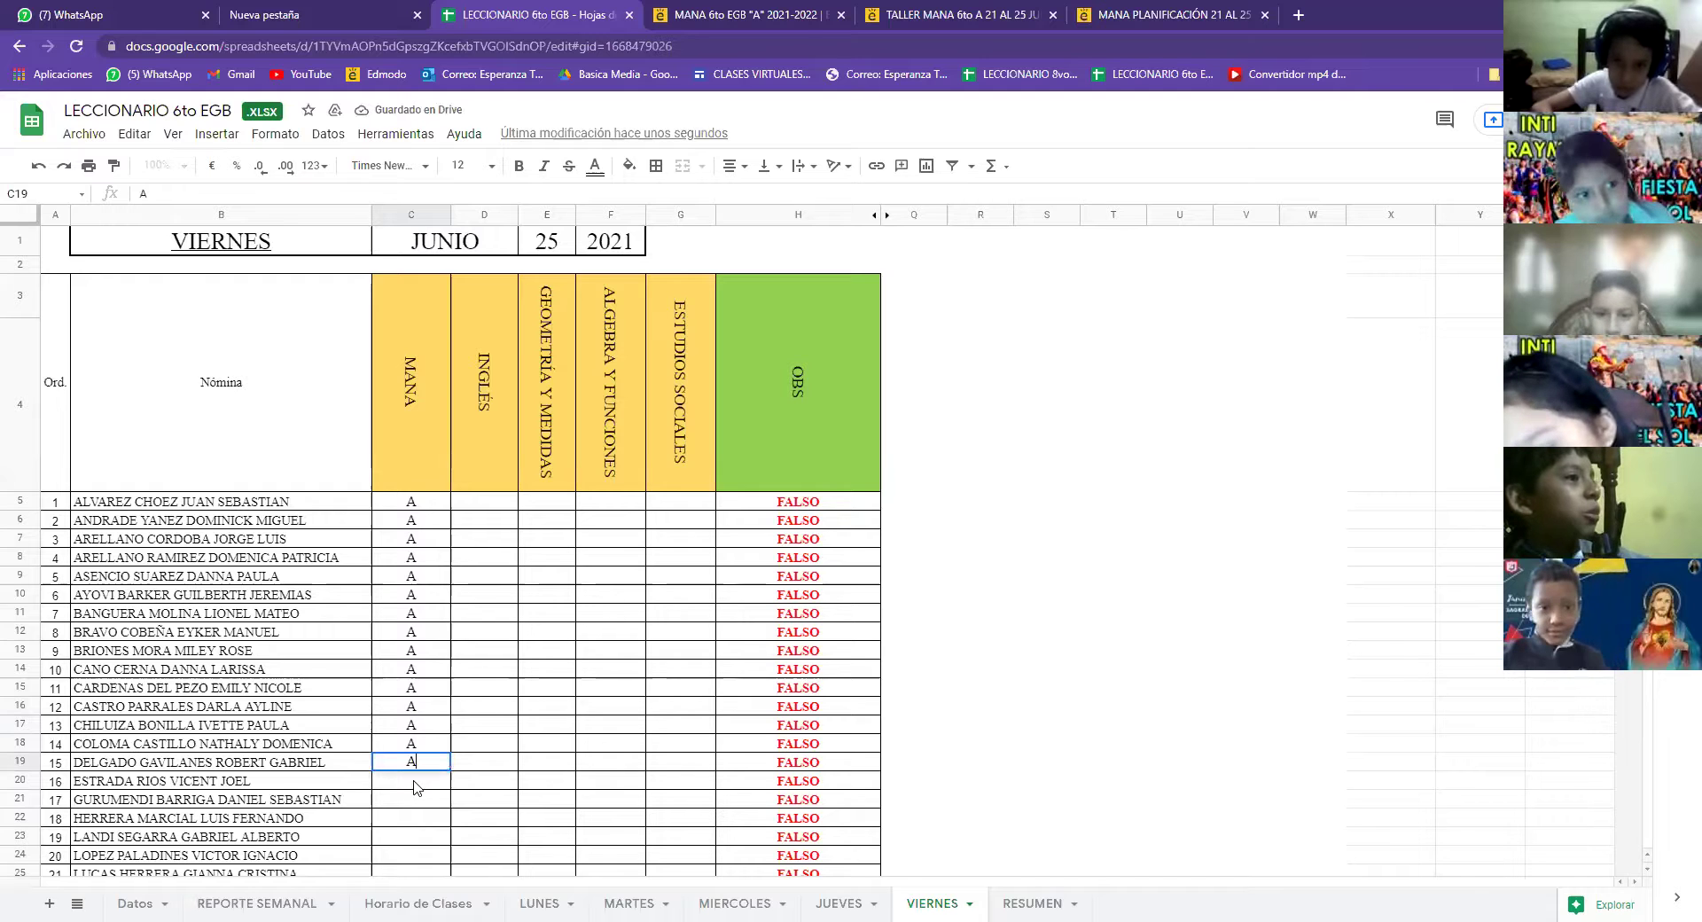
key(Return)
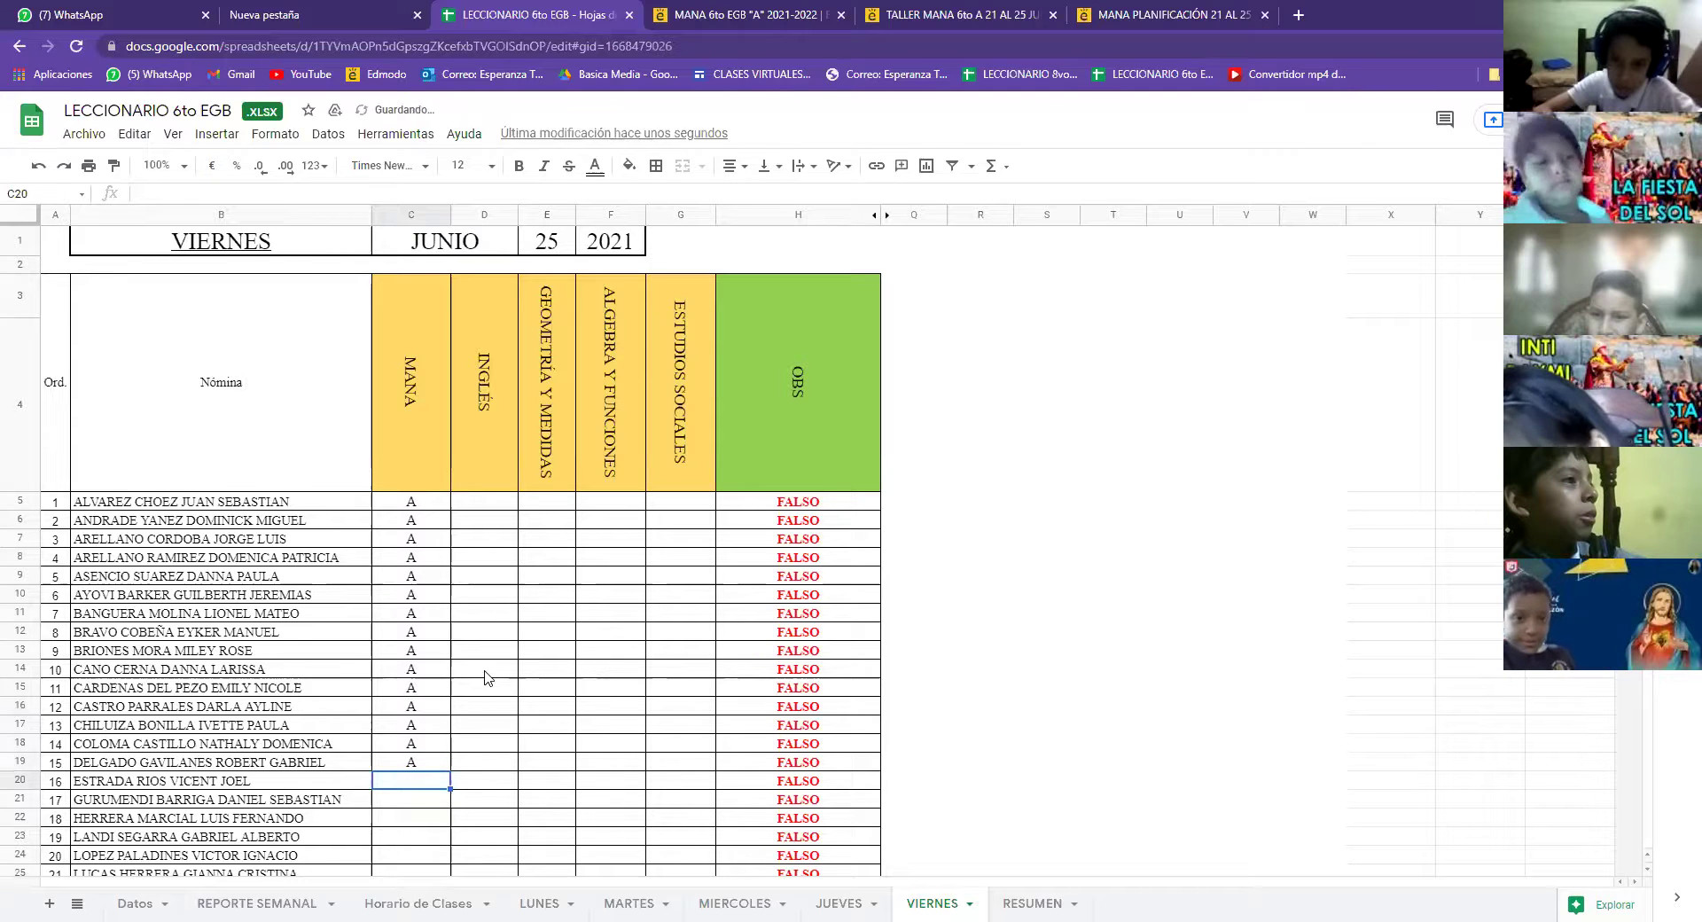
Enter "A" in the MANA column for students 16 to 19, cells C20 to C23
scroll(490, 674, down, 7)
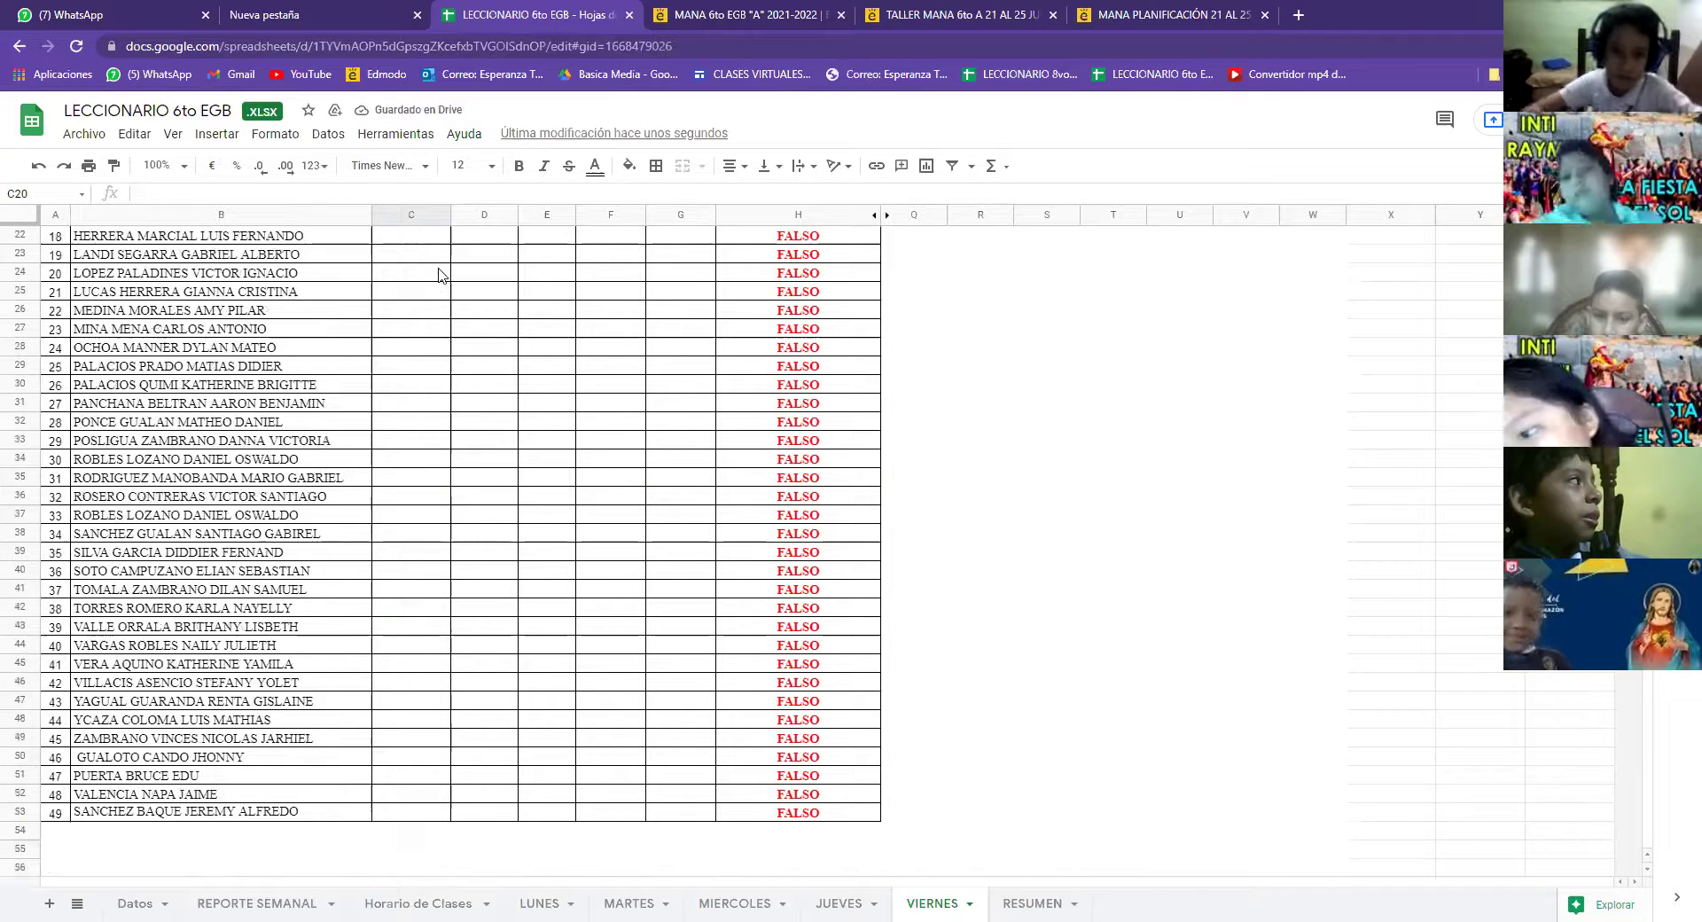
scroll(441, 274, up, 2)
scroll(420, 337, up, 1)
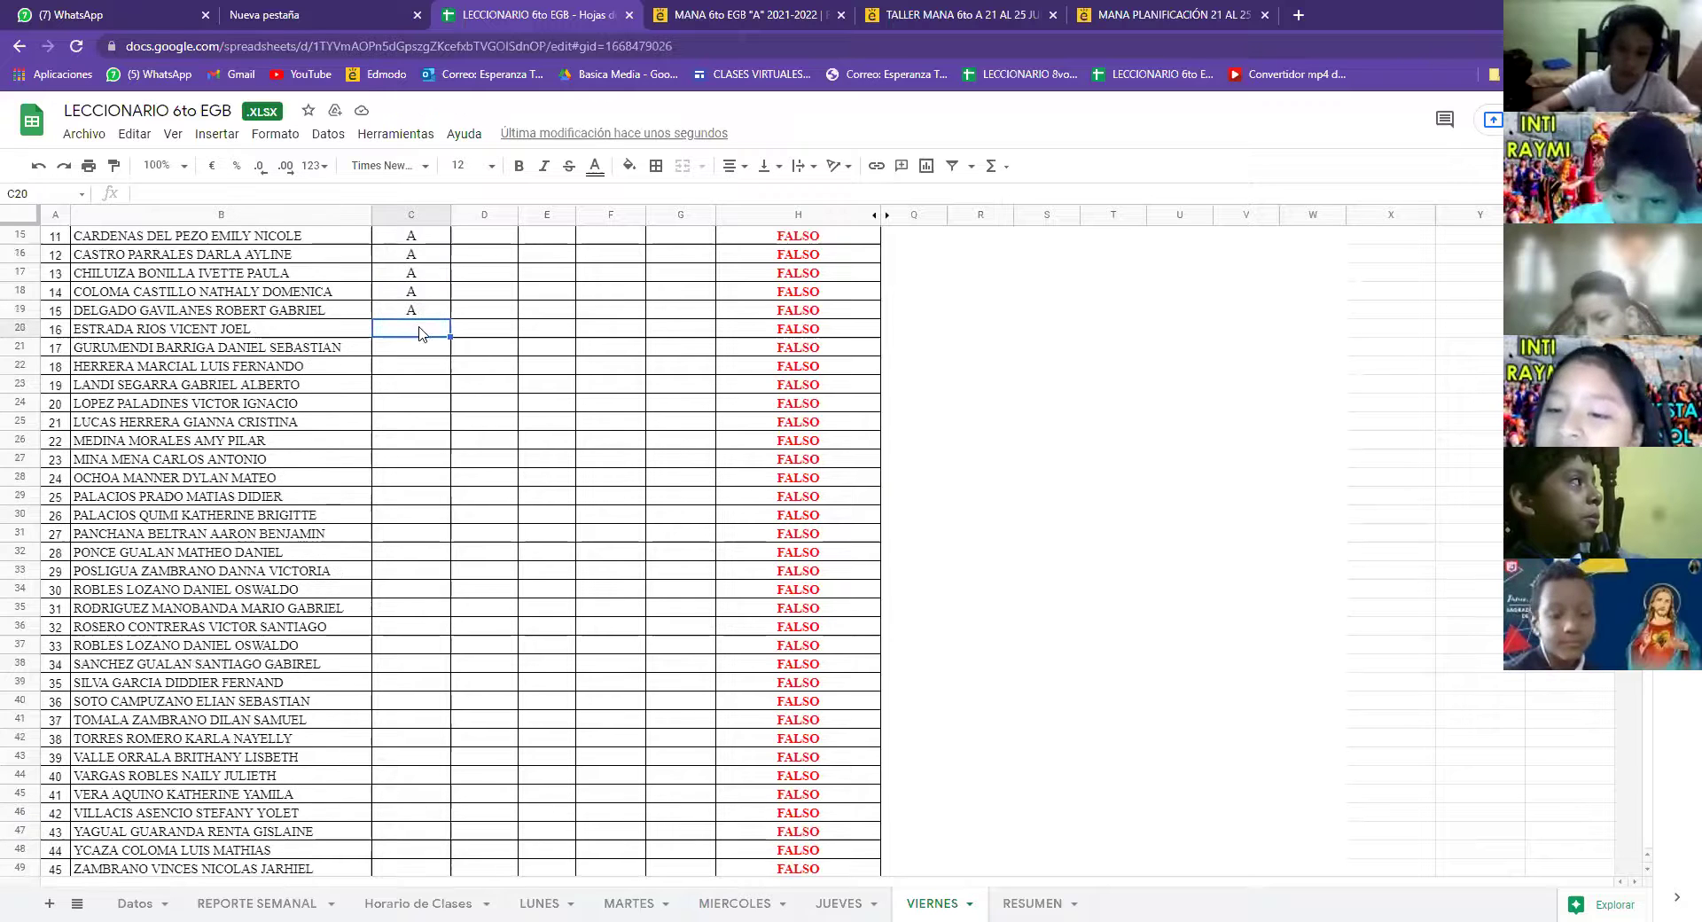
text(A)
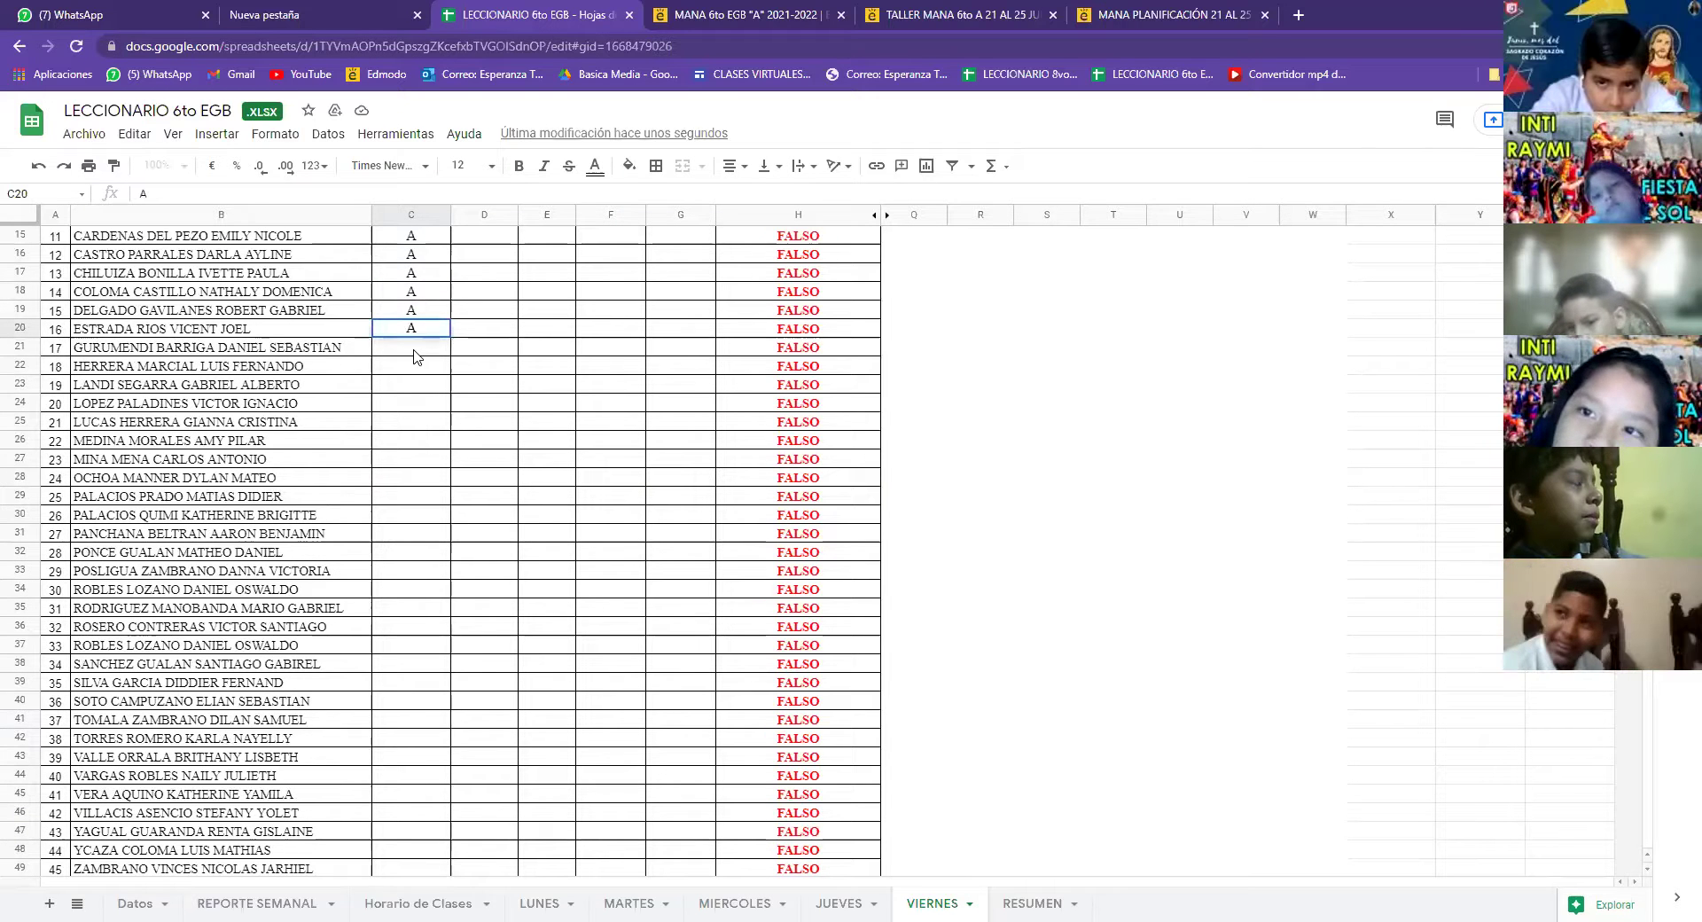
key(Return)
text(A)
key(Return)
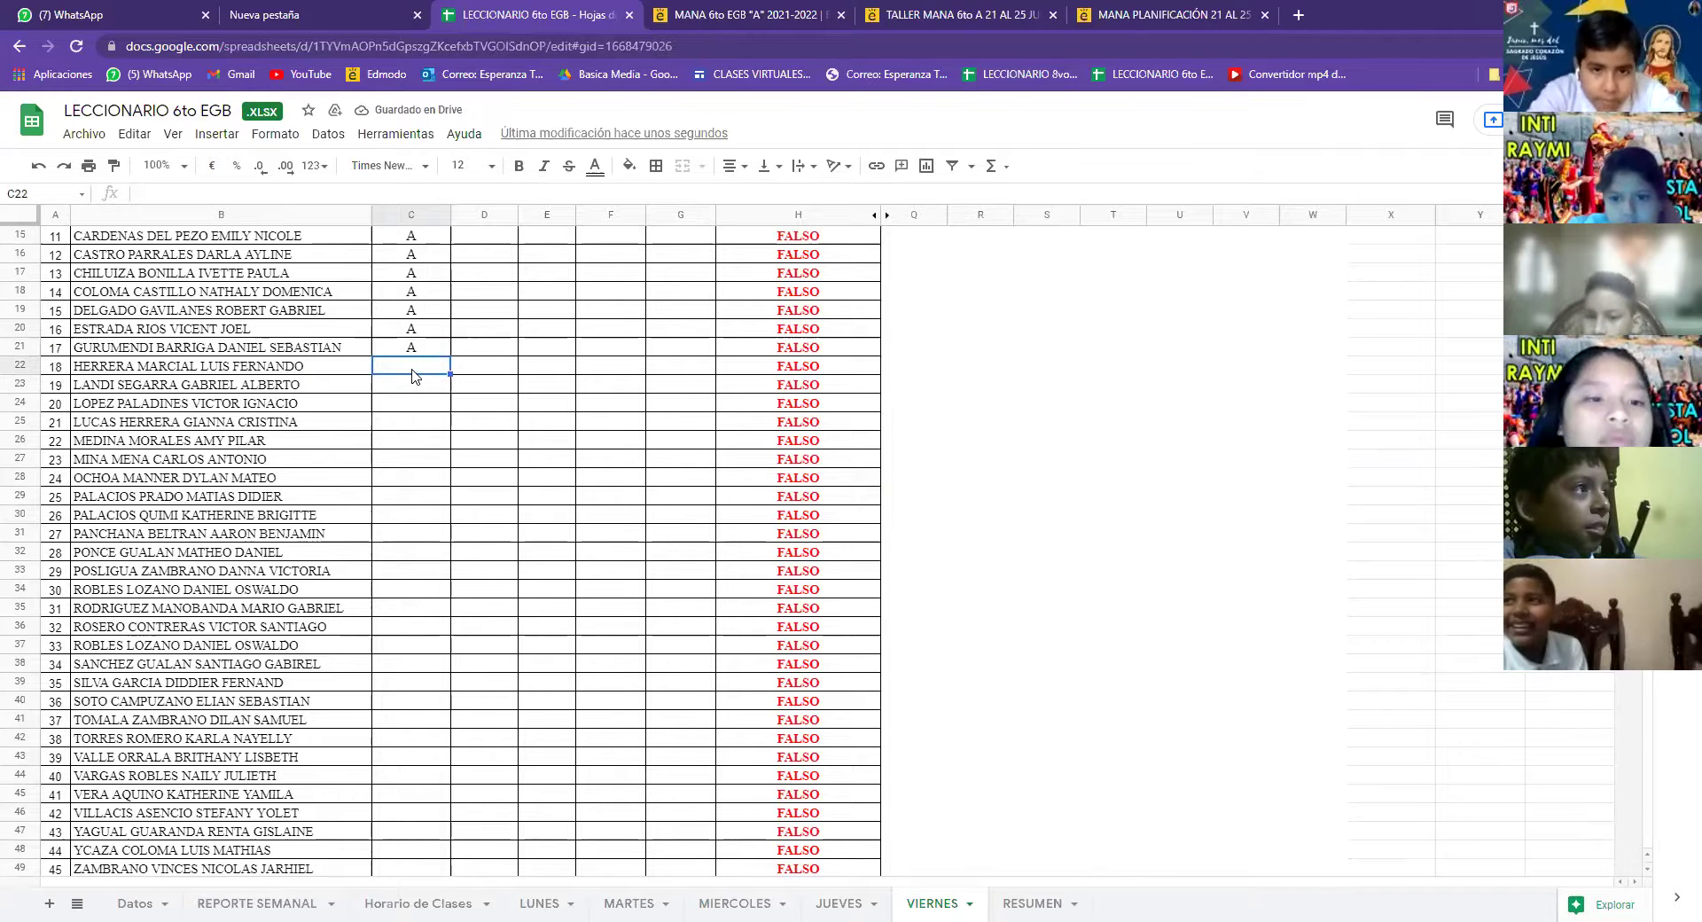
text(A)
key(Return)
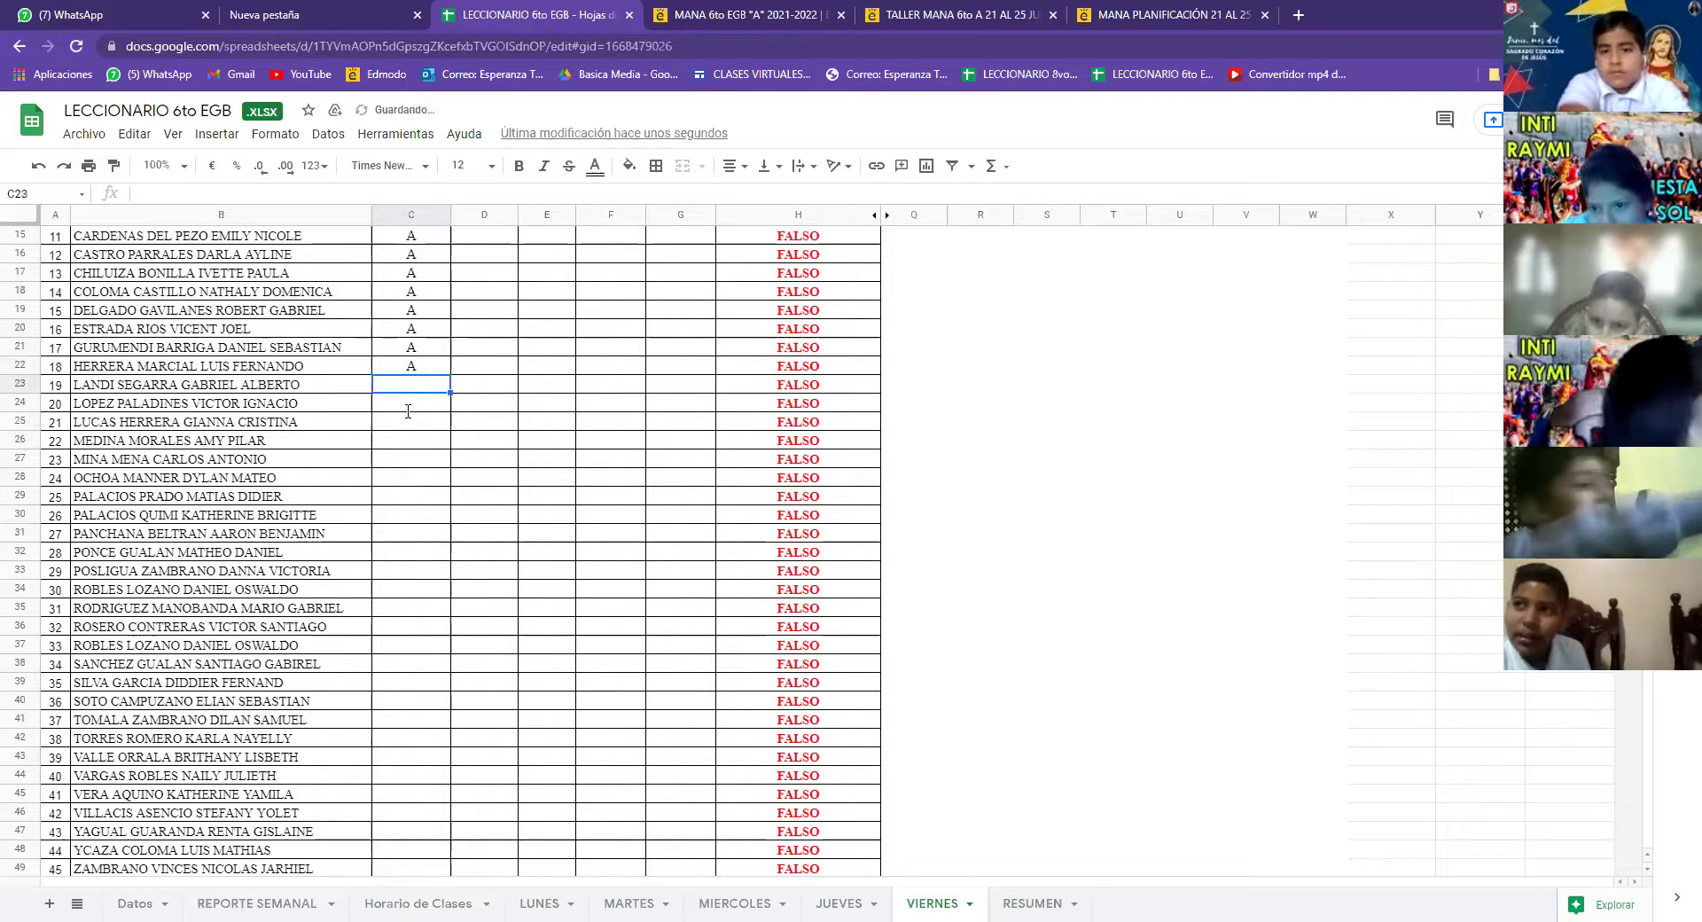
text(A)
key(Return)
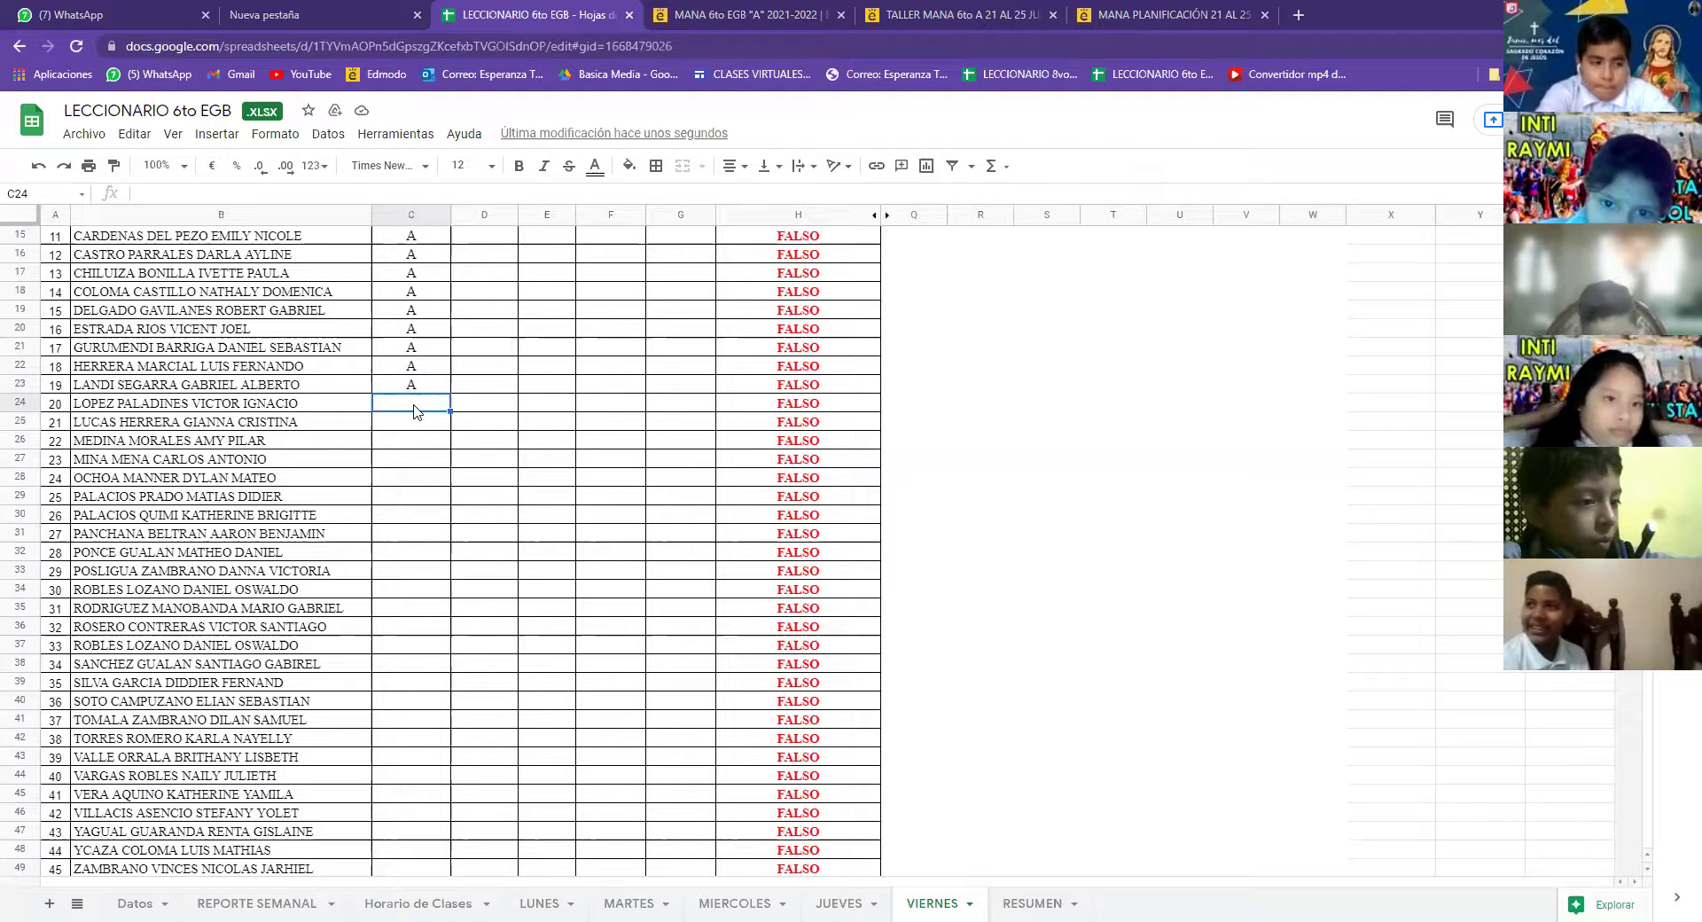
Mark students 20 to 24 with "A" under MANA, filling cells C24 to C28
text(A)
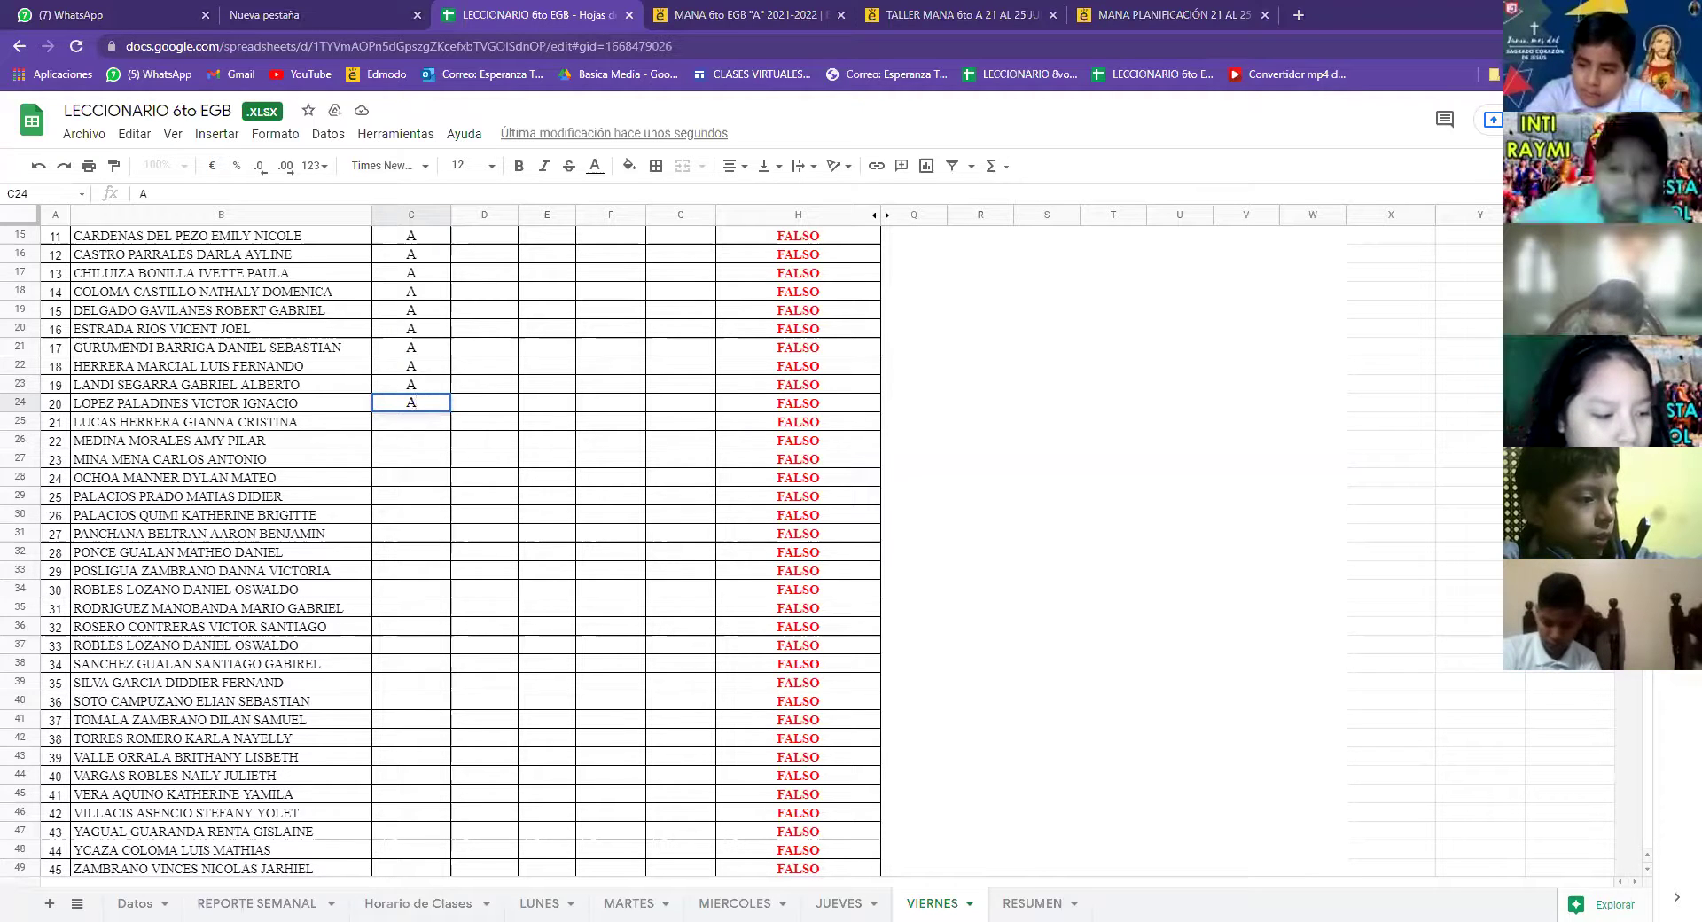
click(405, 427)
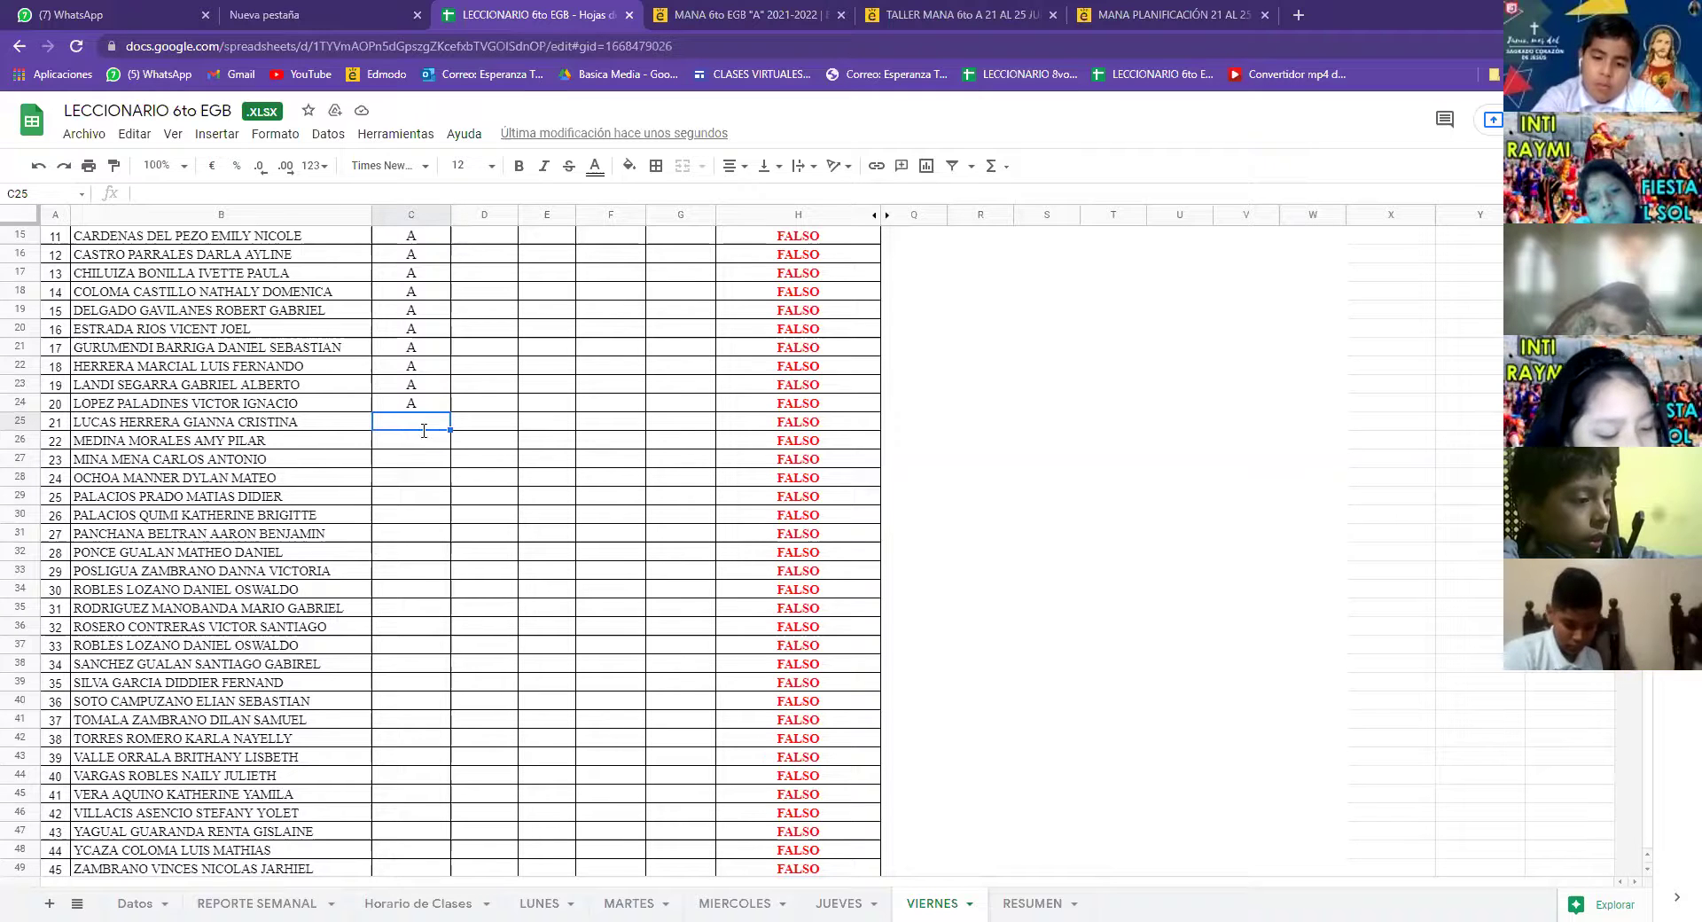
text(A)
click(384, 446)
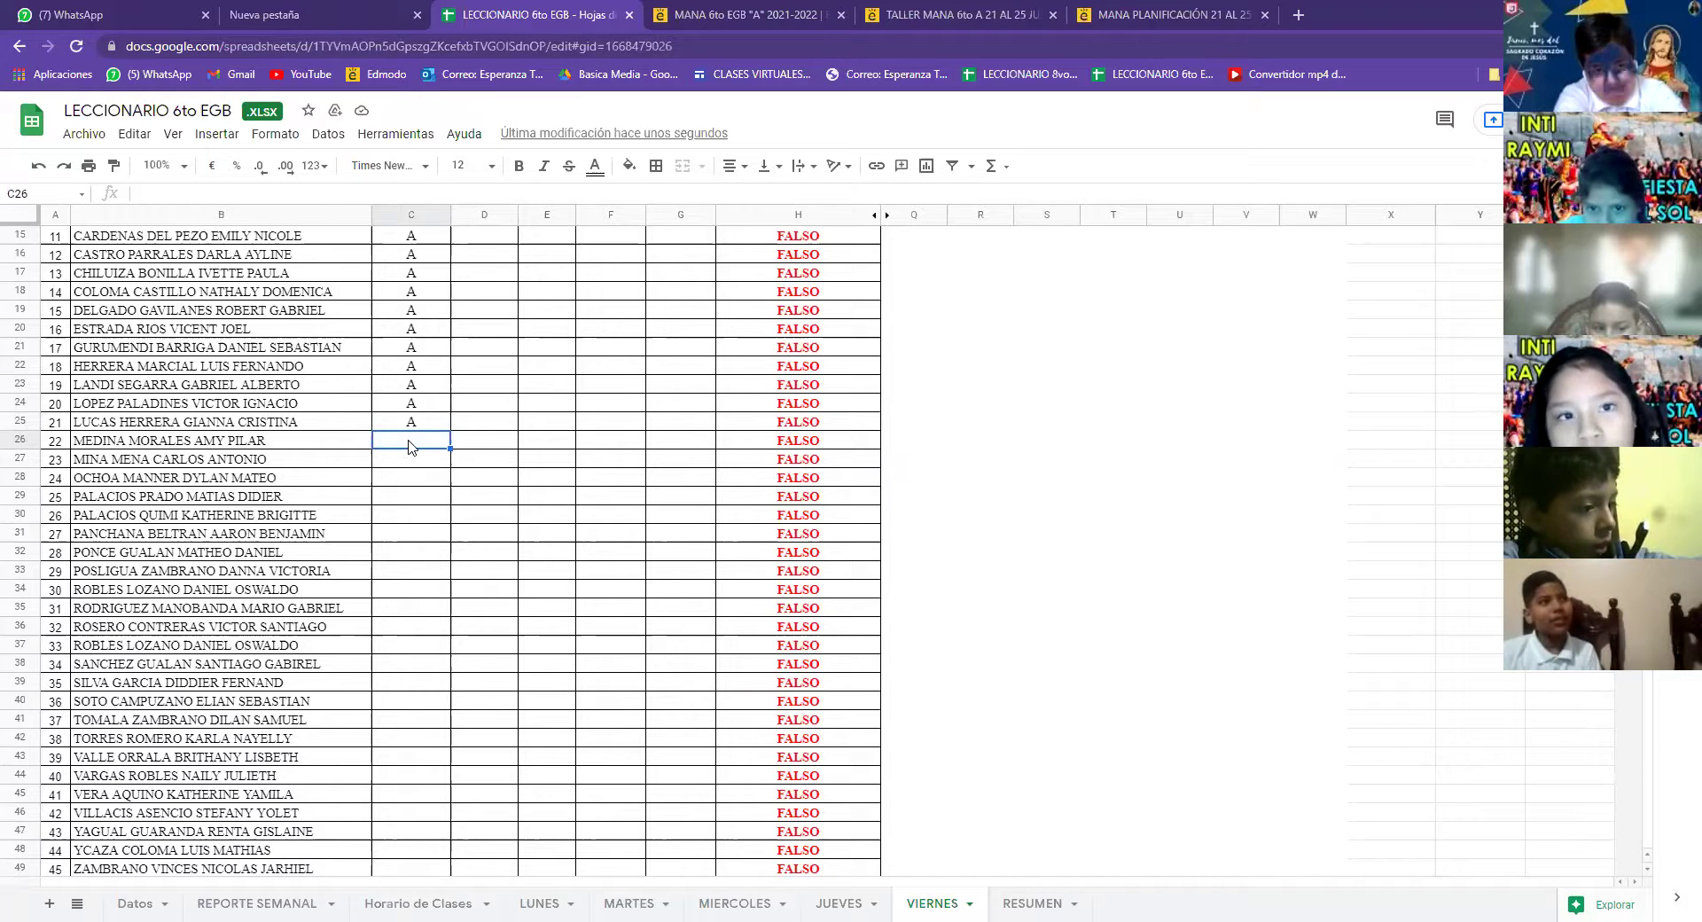
text(A)
key(Return)
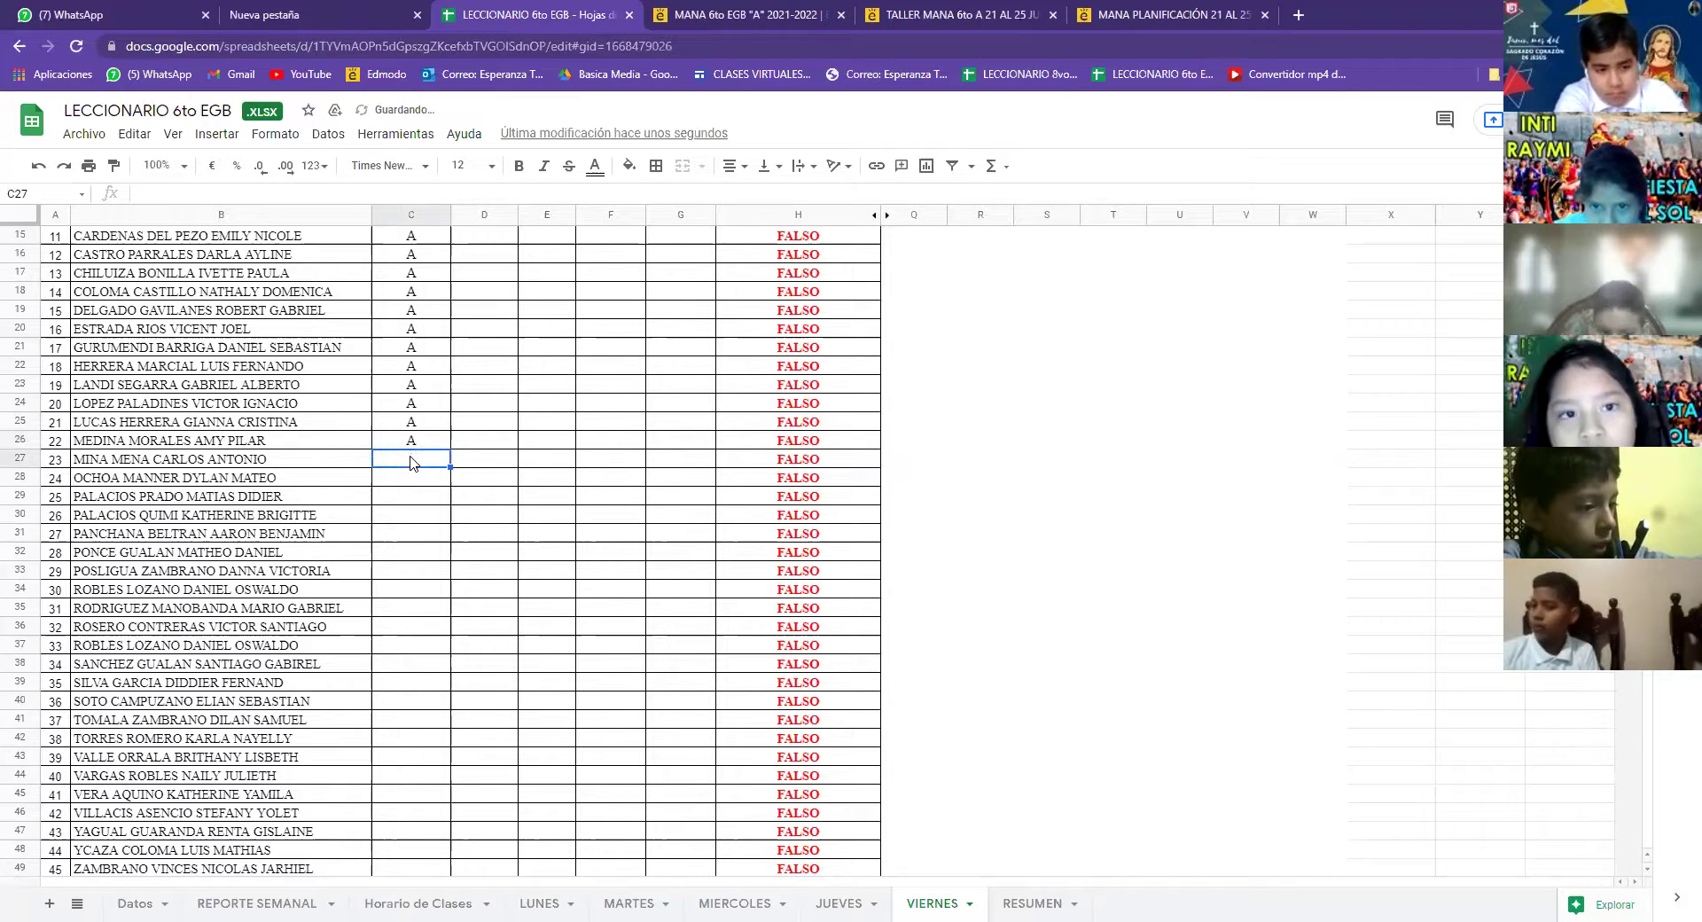
text(A)
key(Return)
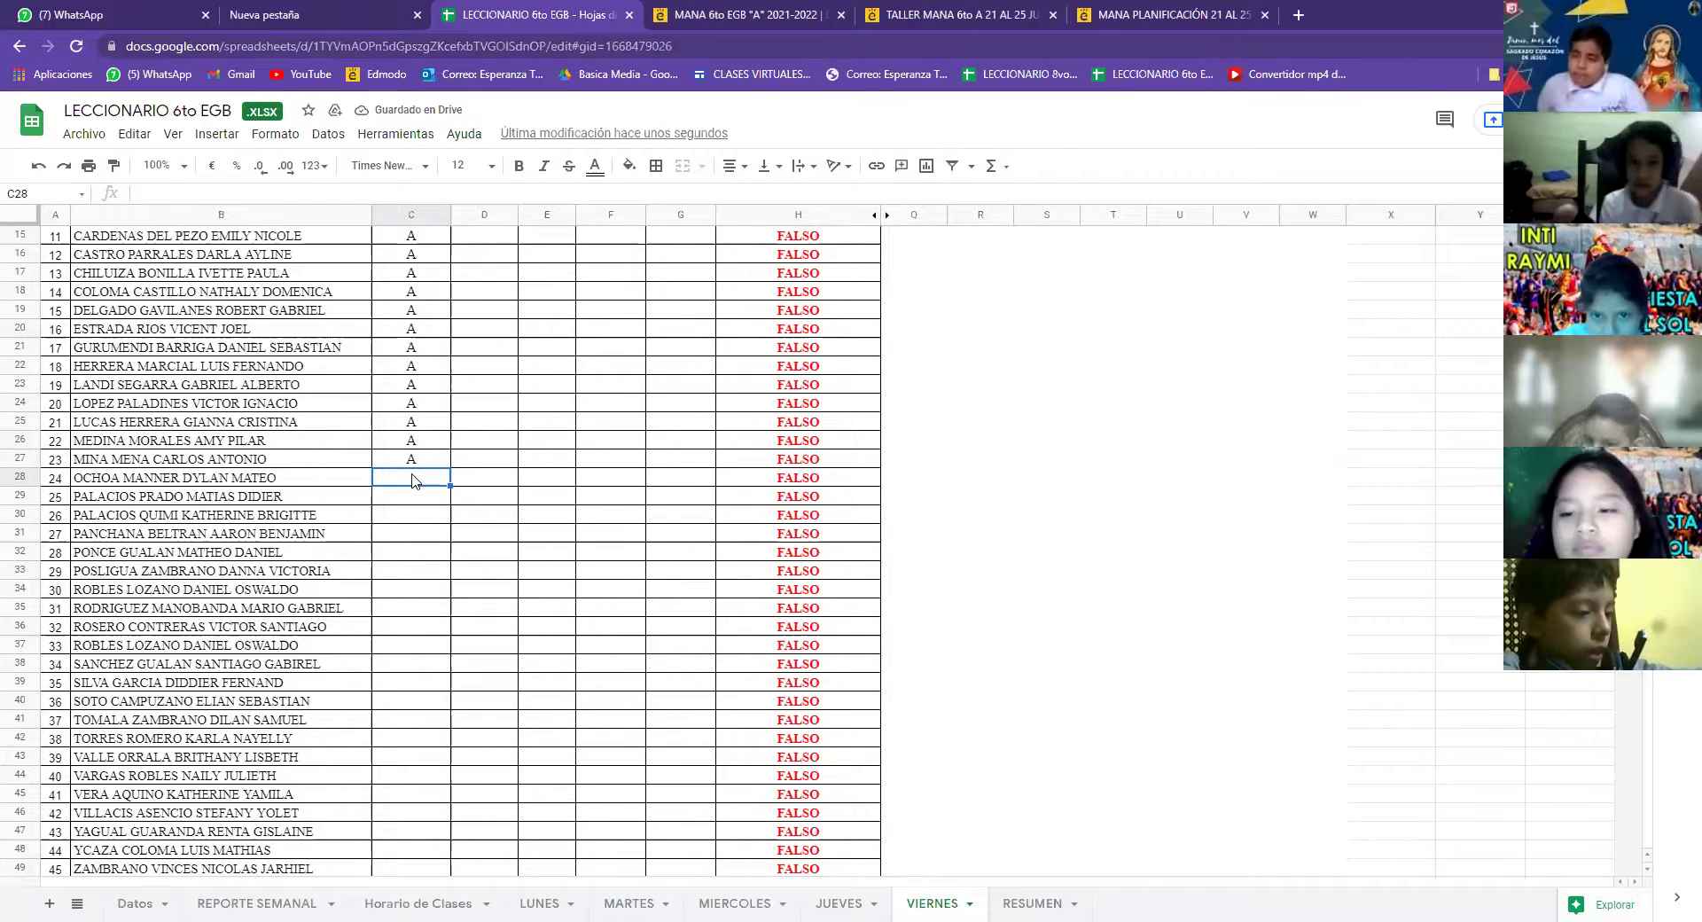
text(A)
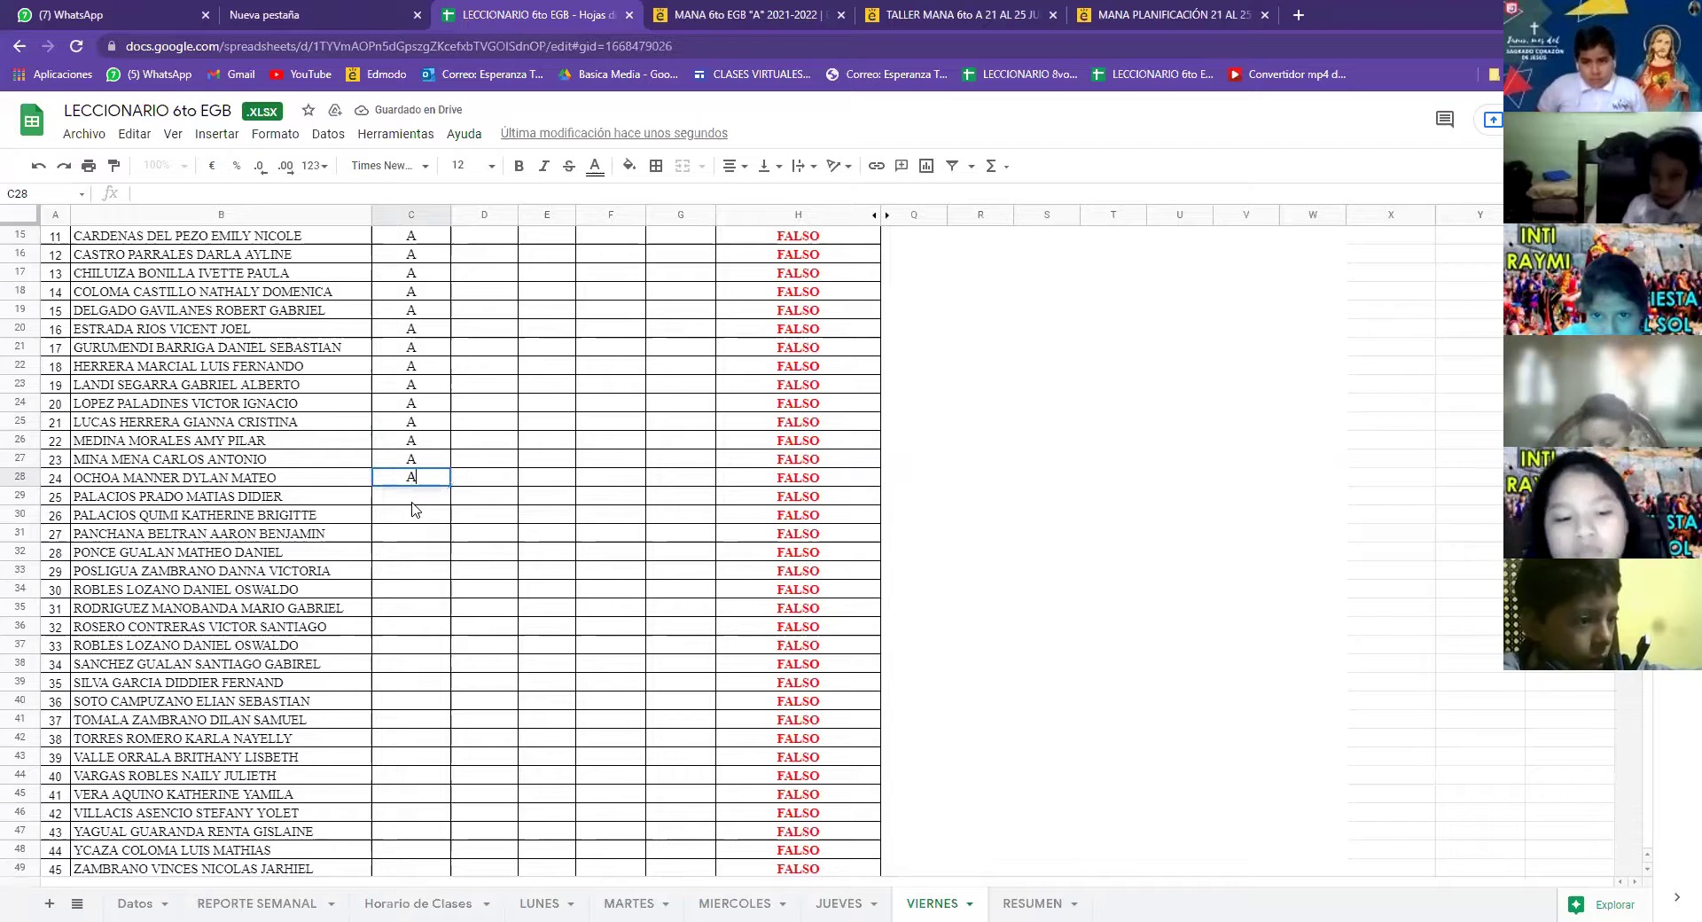
key(Return)
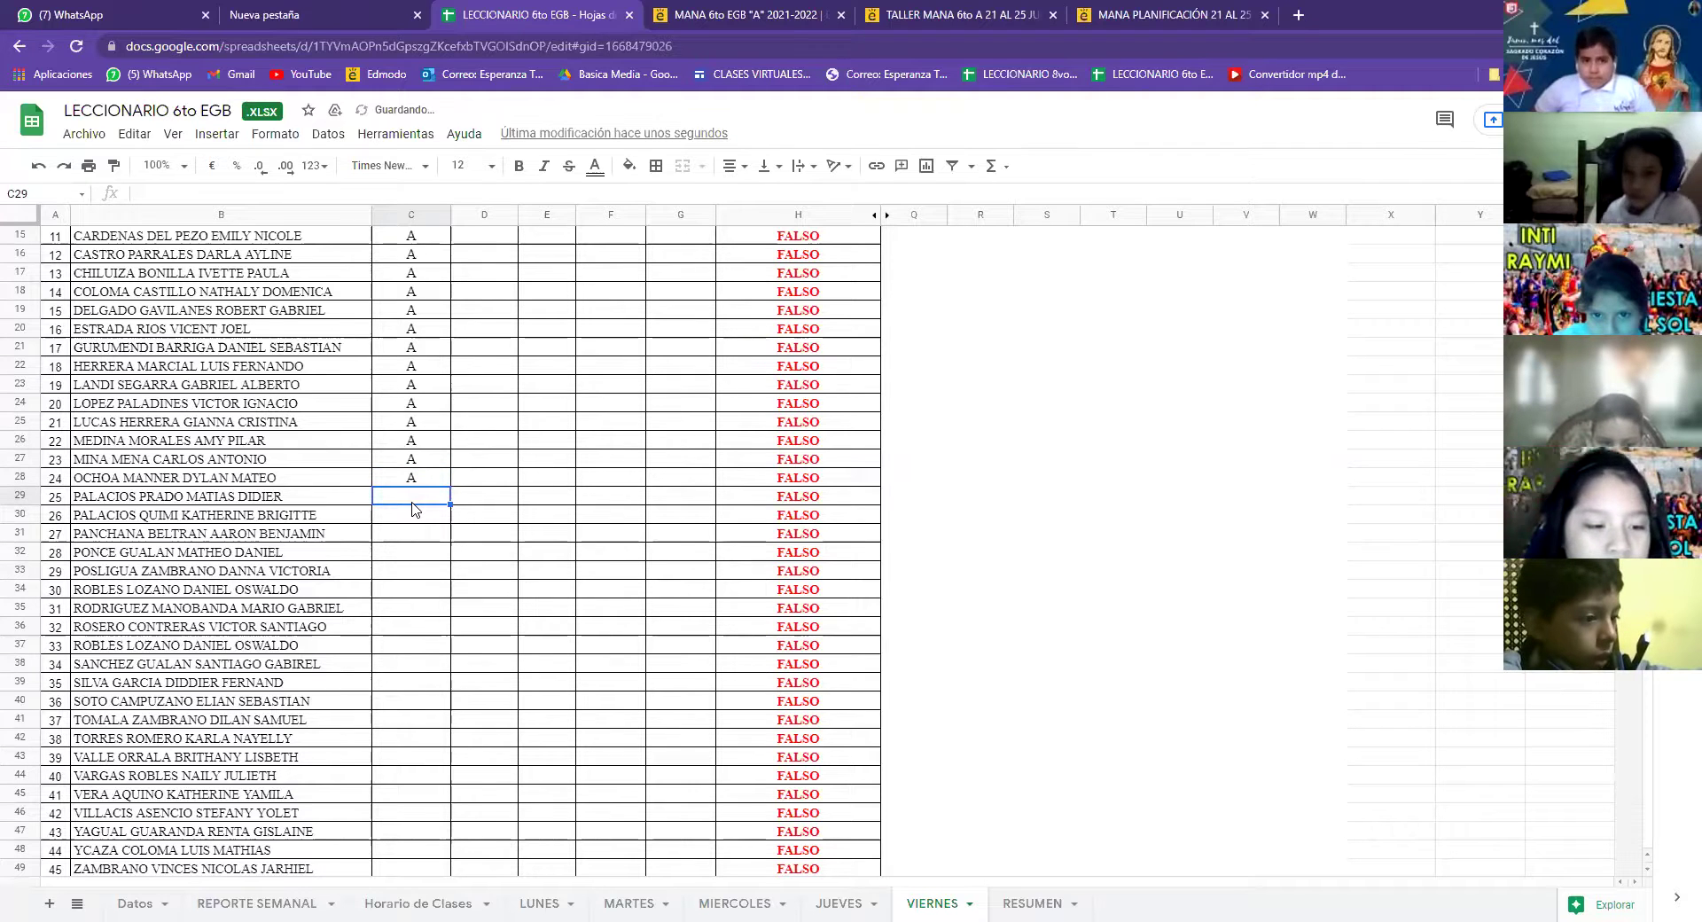
Enter "A" in the MANA column for students 25 to 28, cells C29 to C32
text(A)
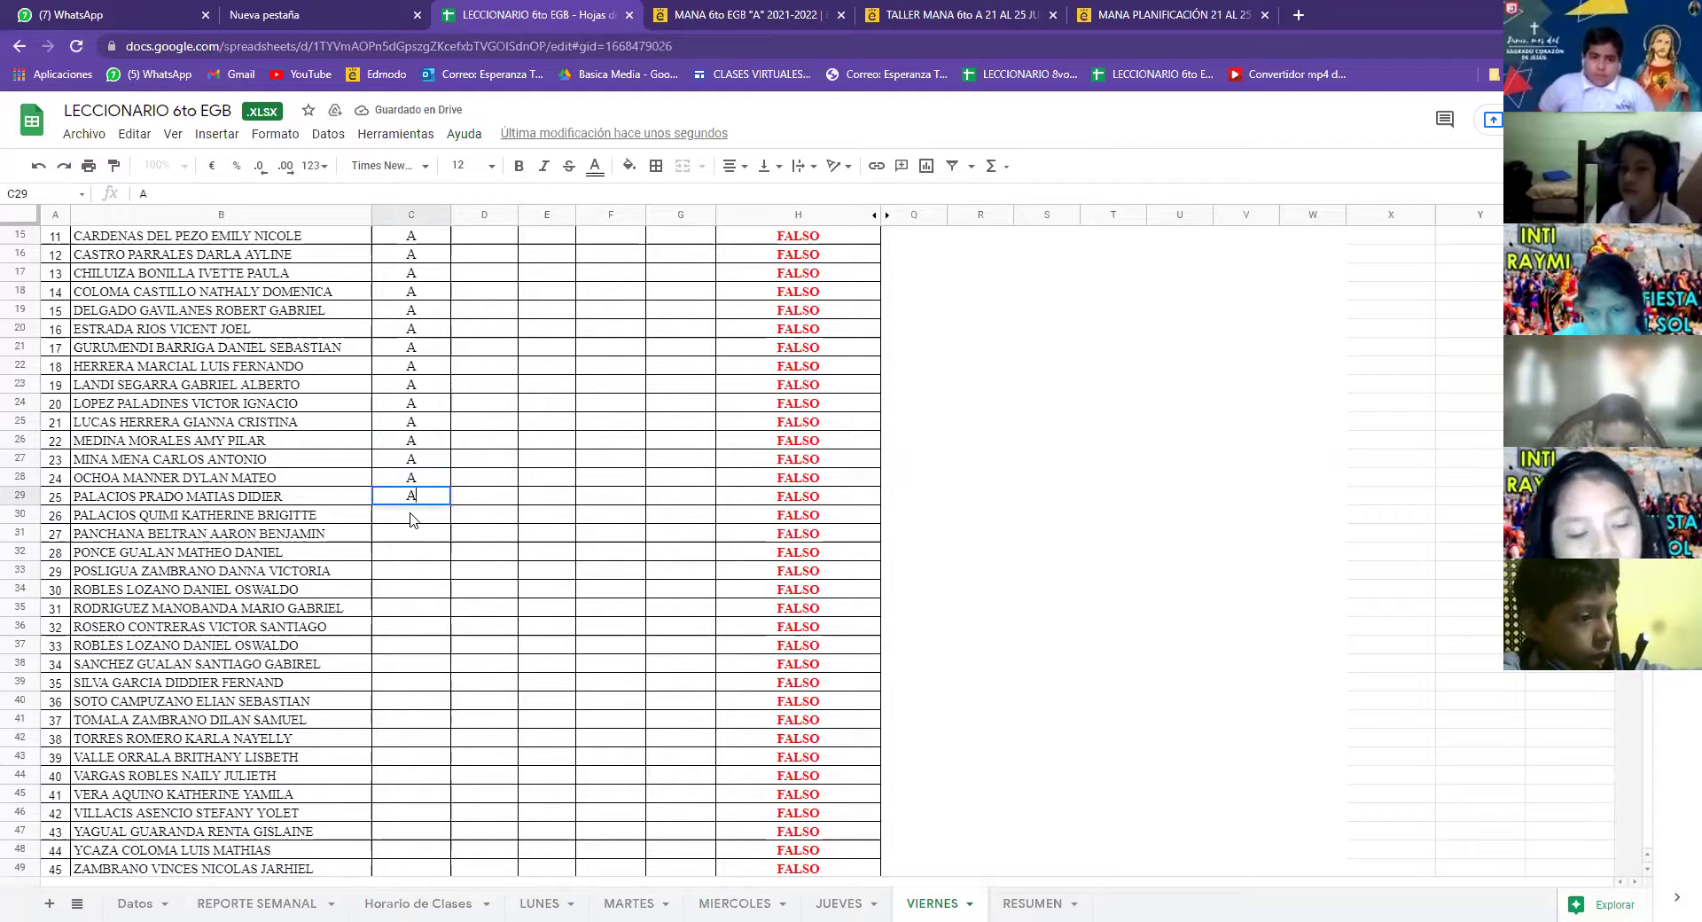
key(Return)
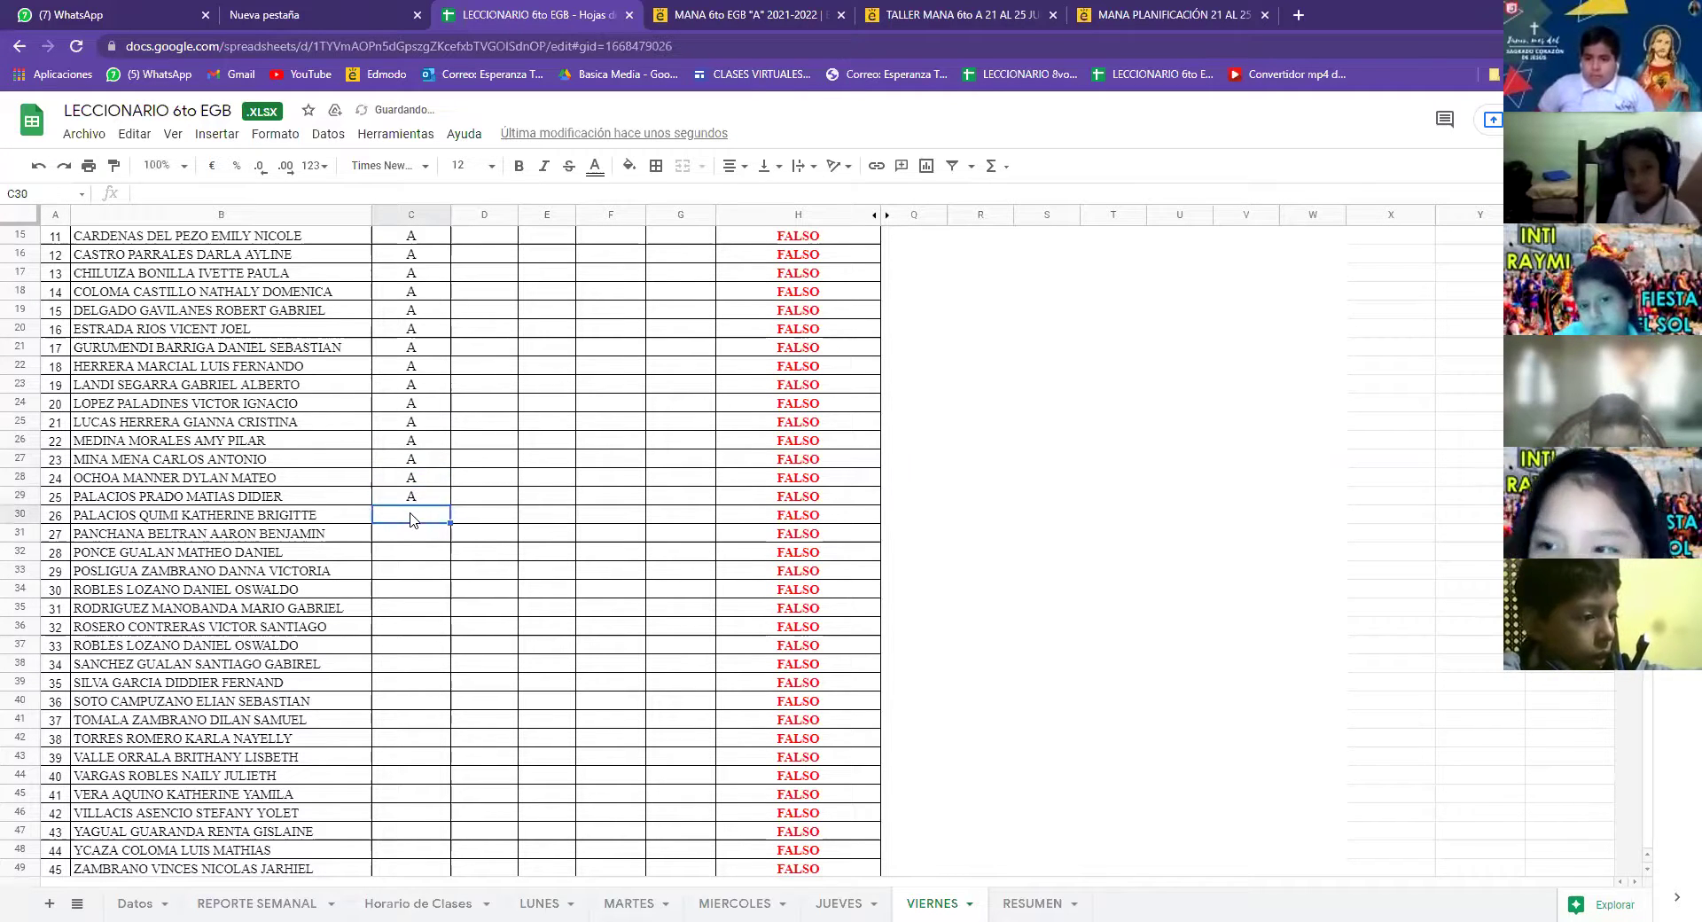
text(A)
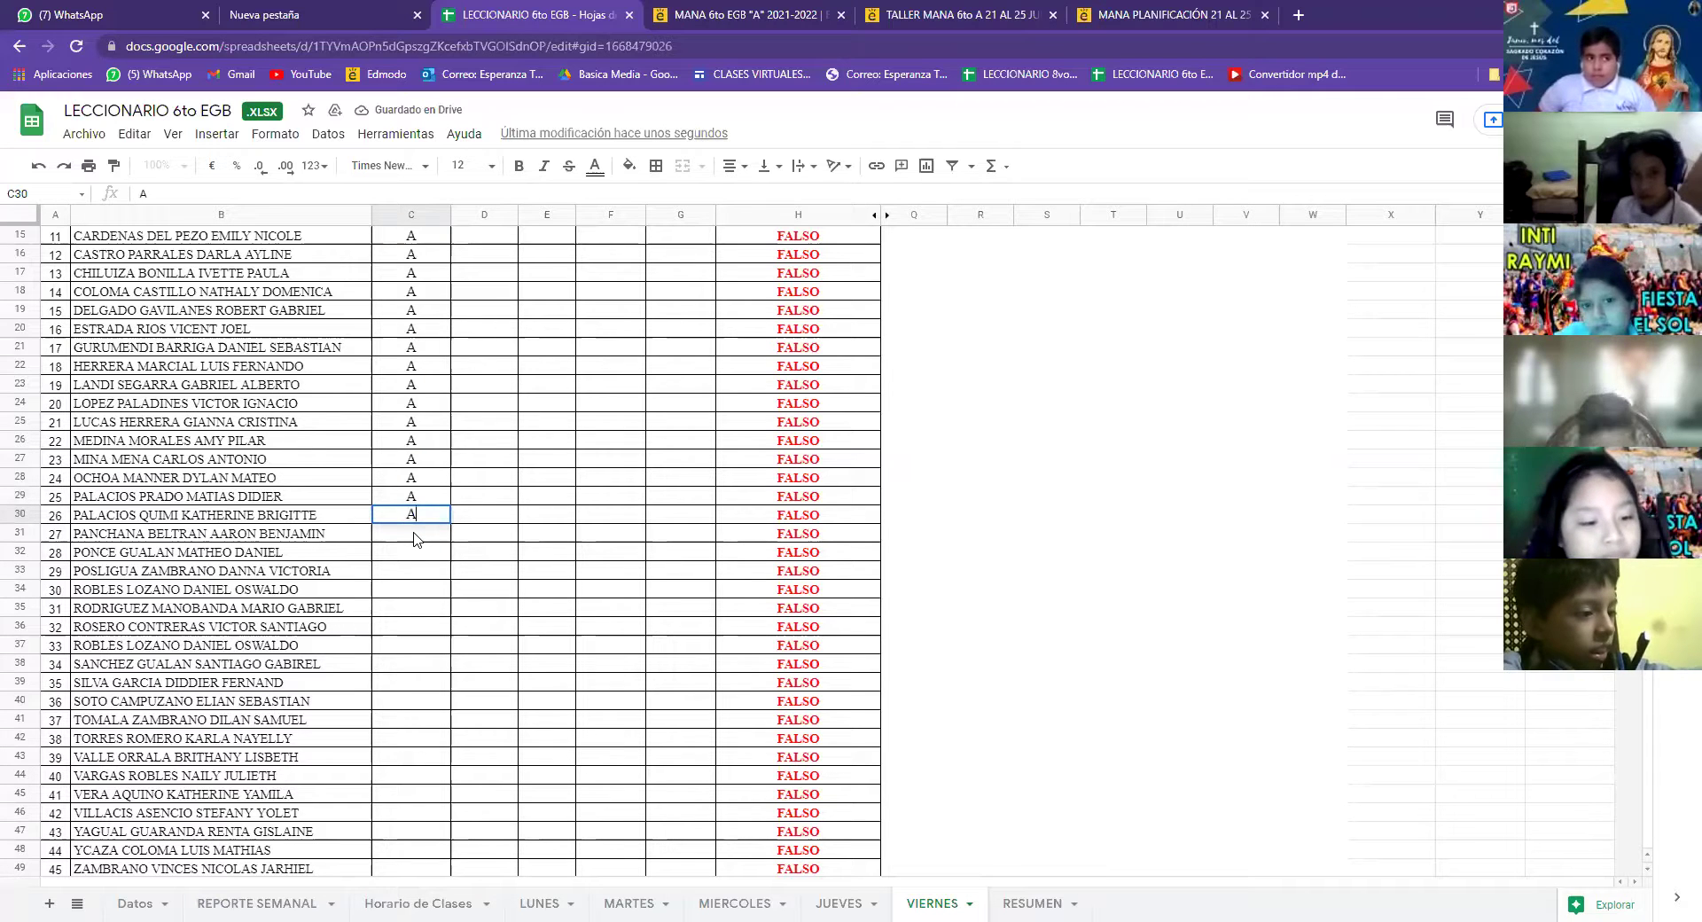
key(Return)
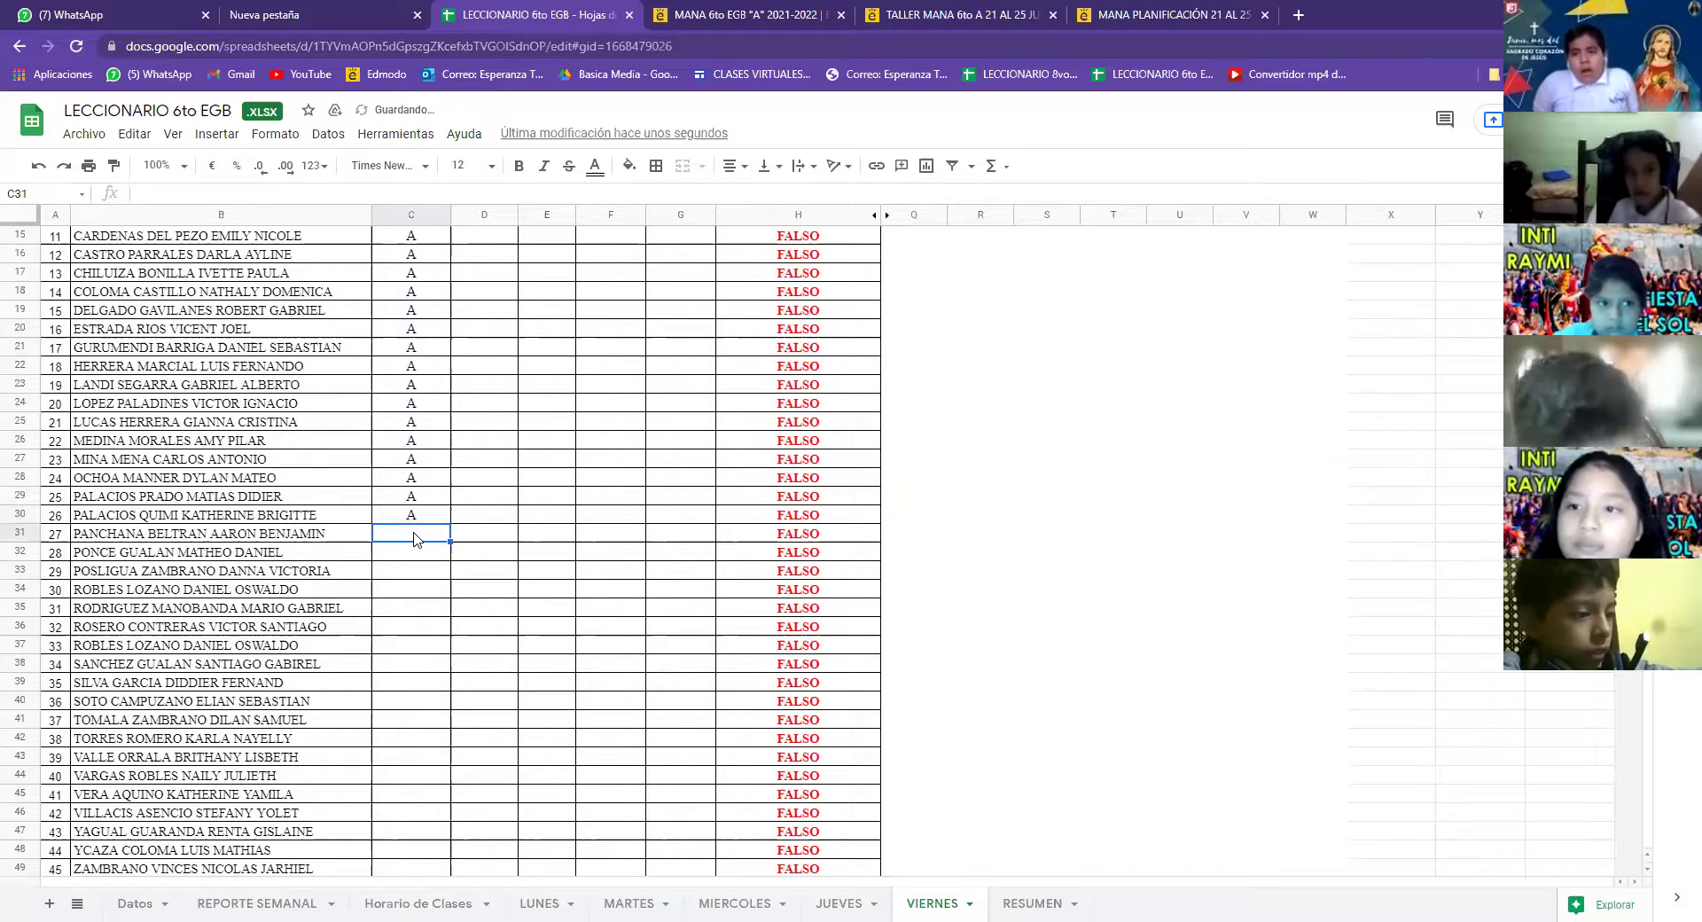
text(A)
key(Return)
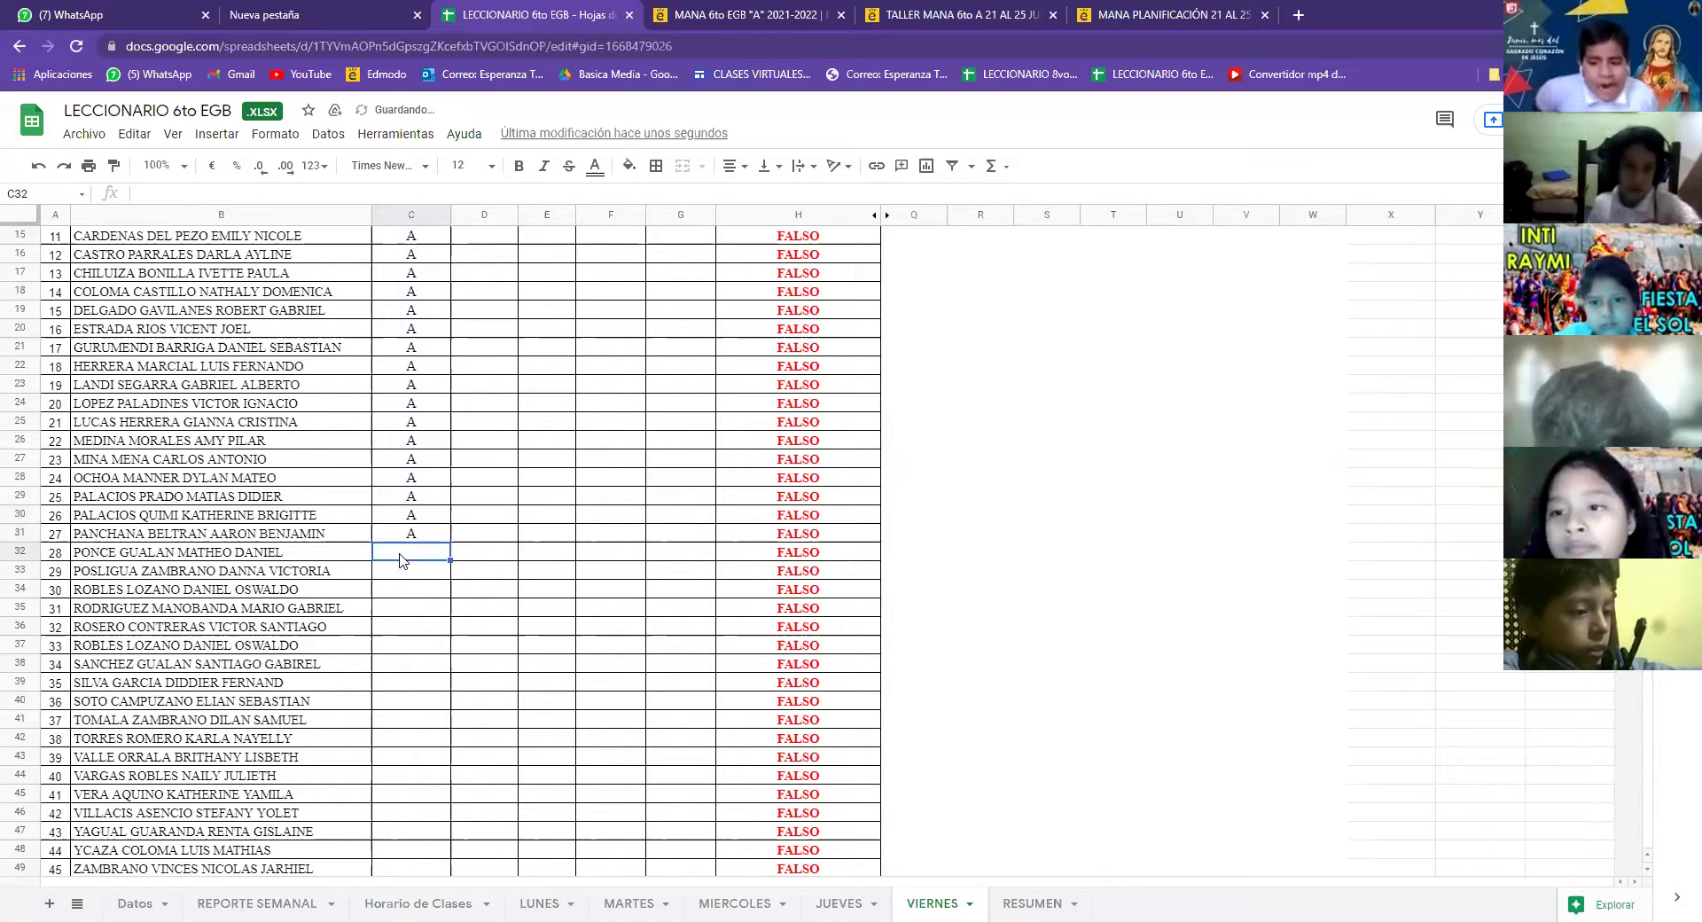
text(A)
key(Return)
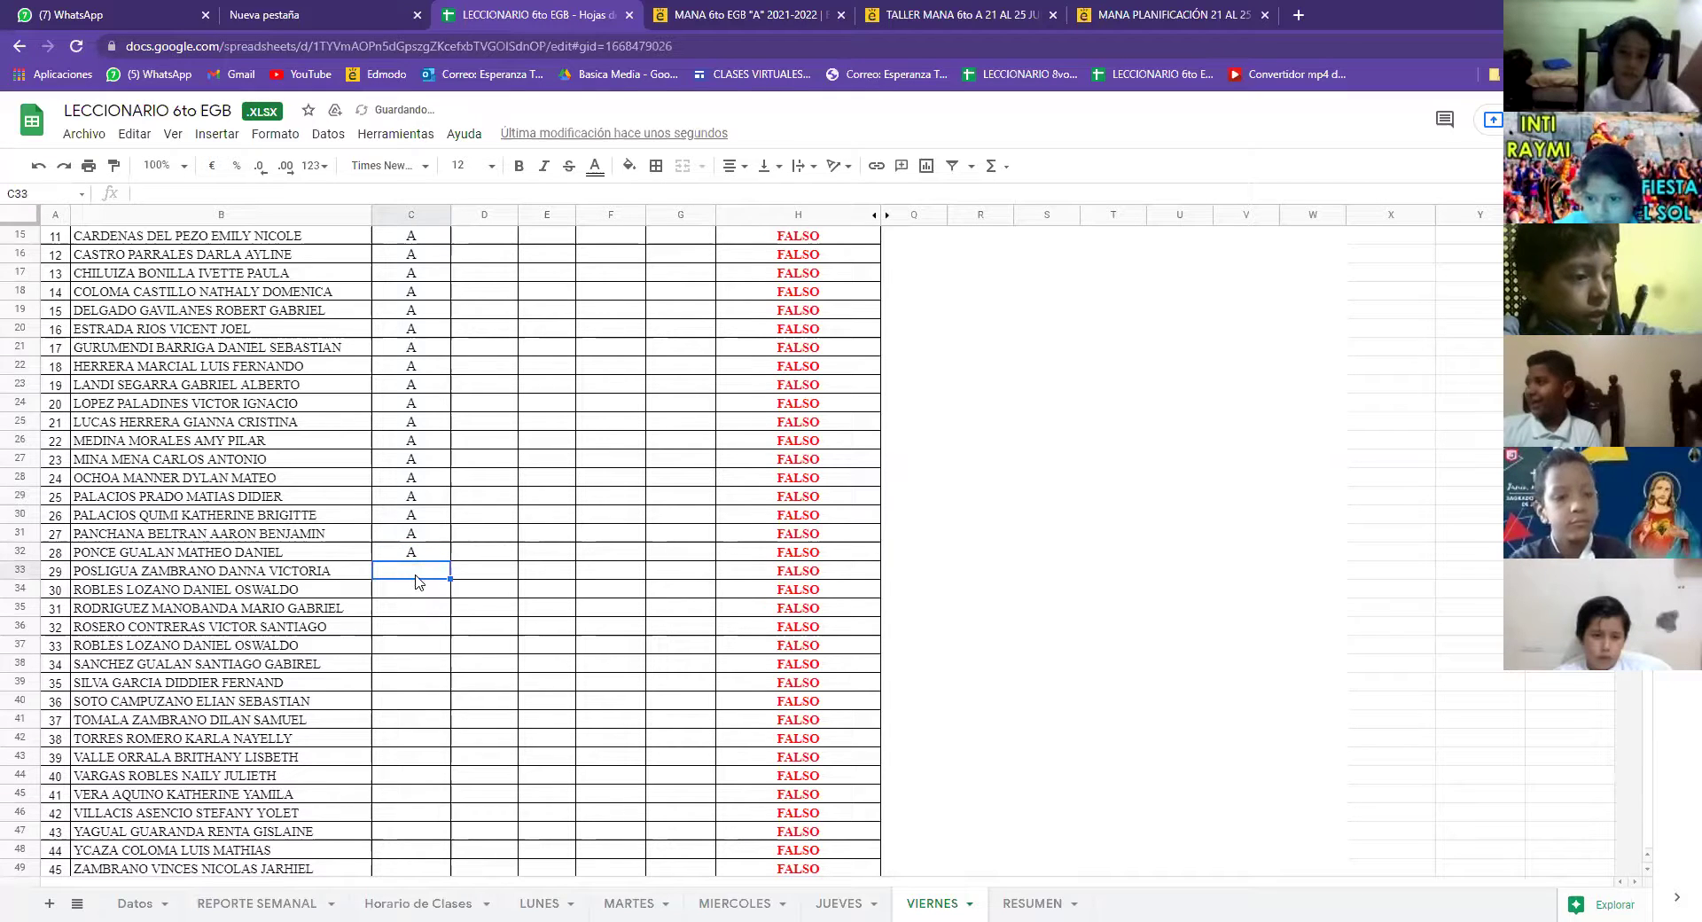
Mark students 29 to 32 with "A" under MANA, filling cells C33 to C36
text(A)
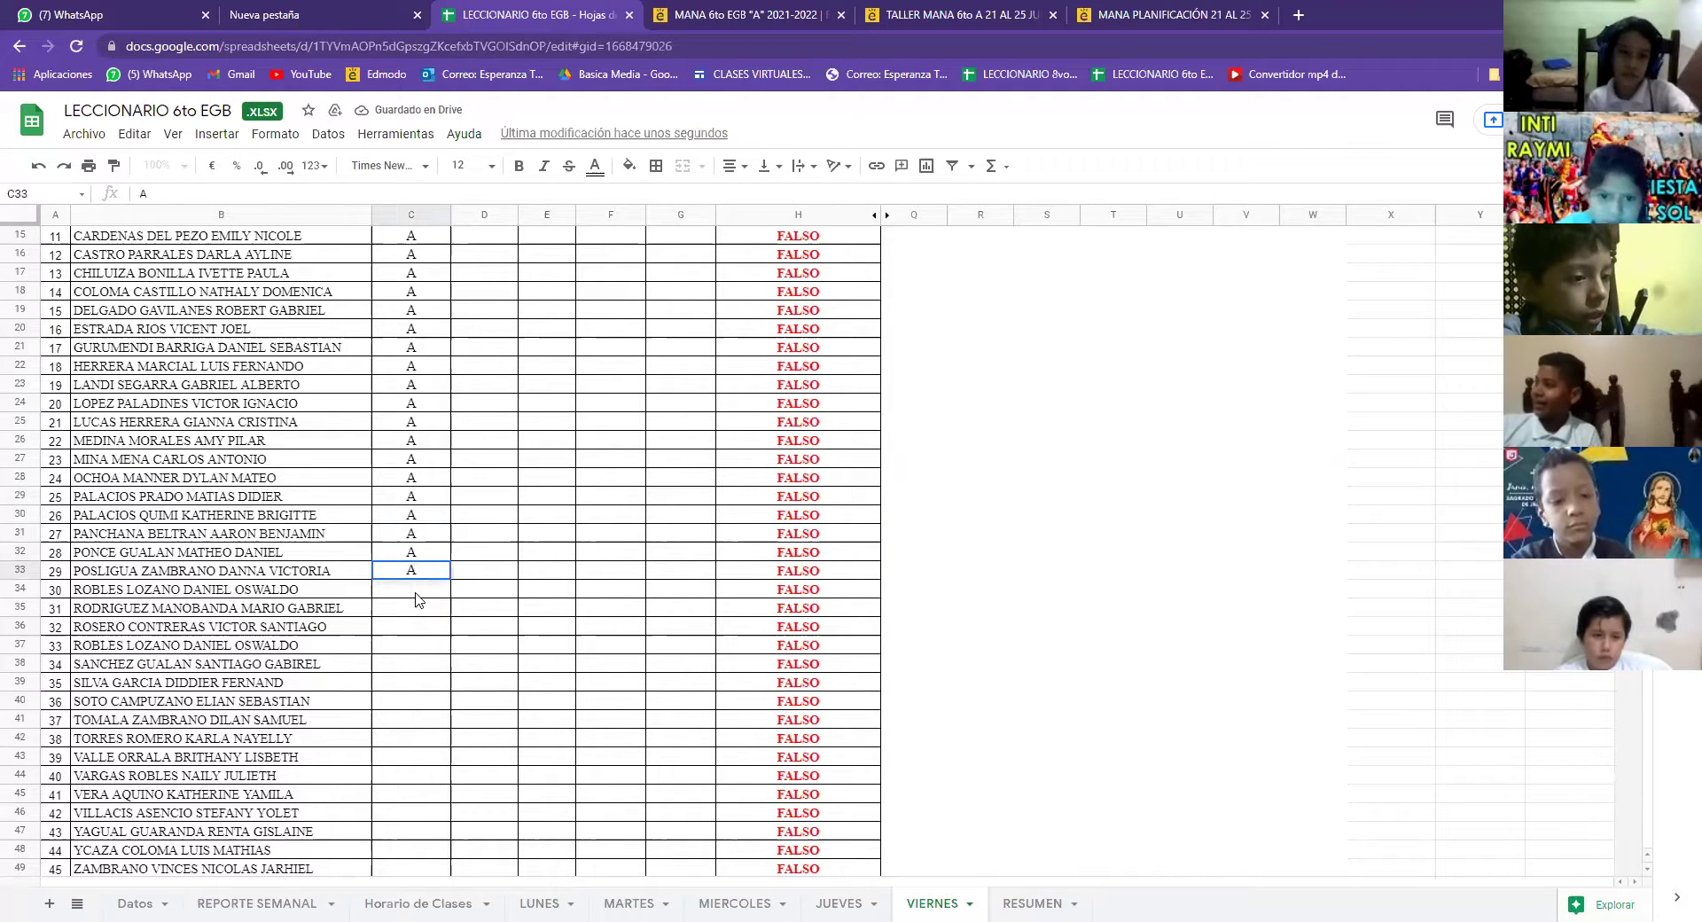
key(Return)
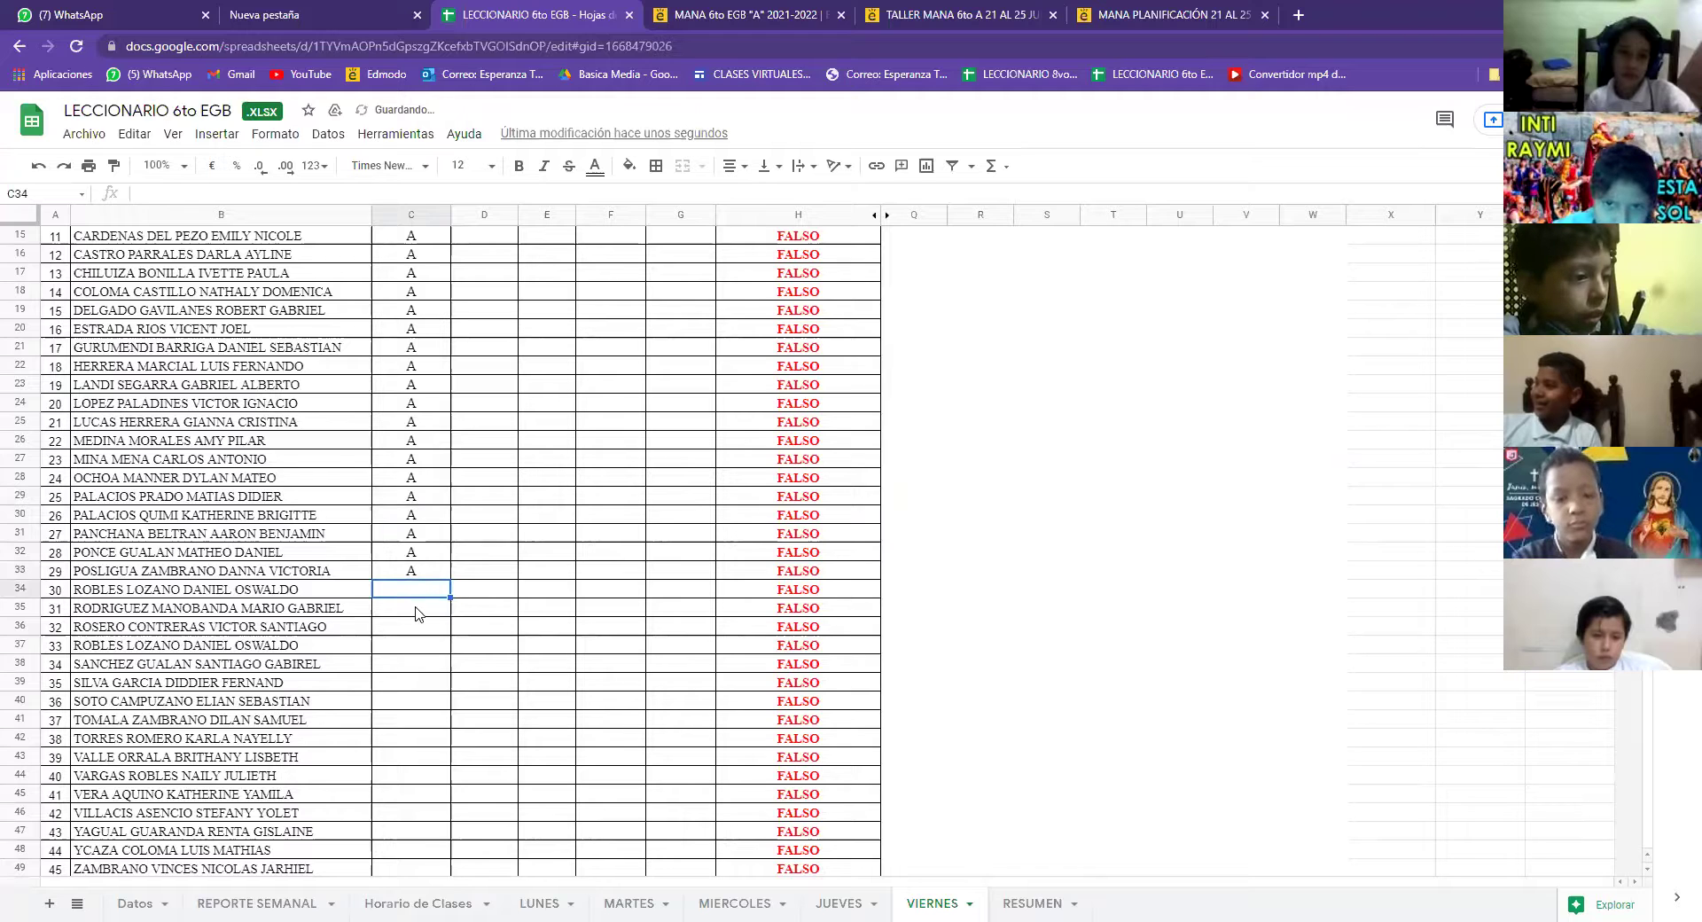
text(A)
key(Return)
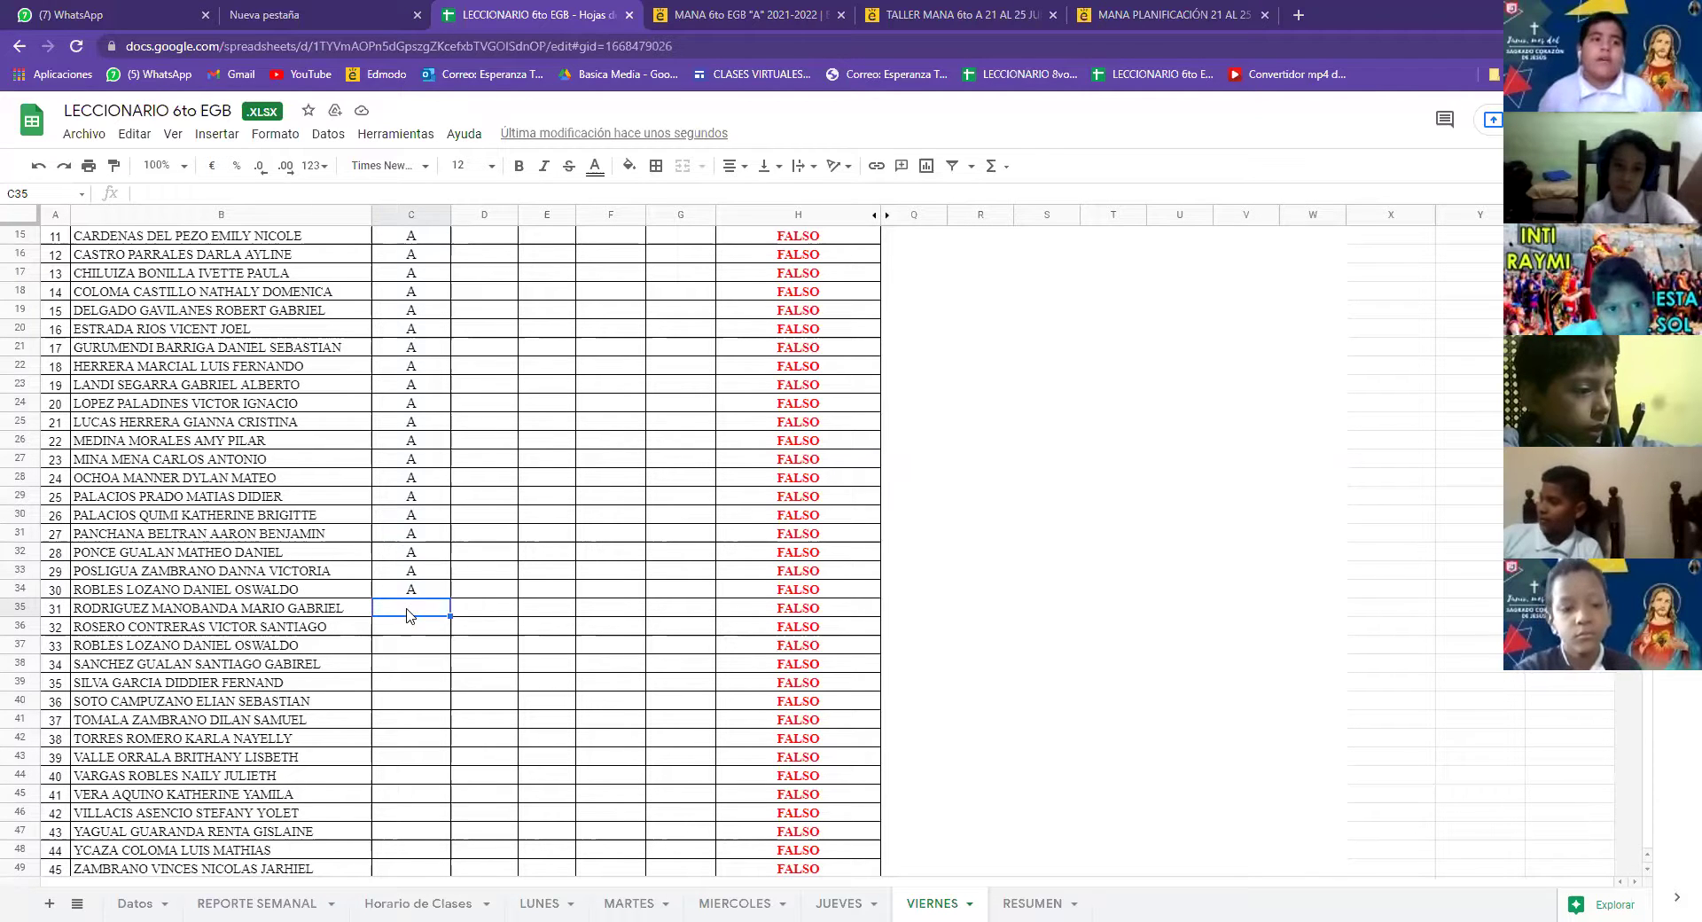
text(A)
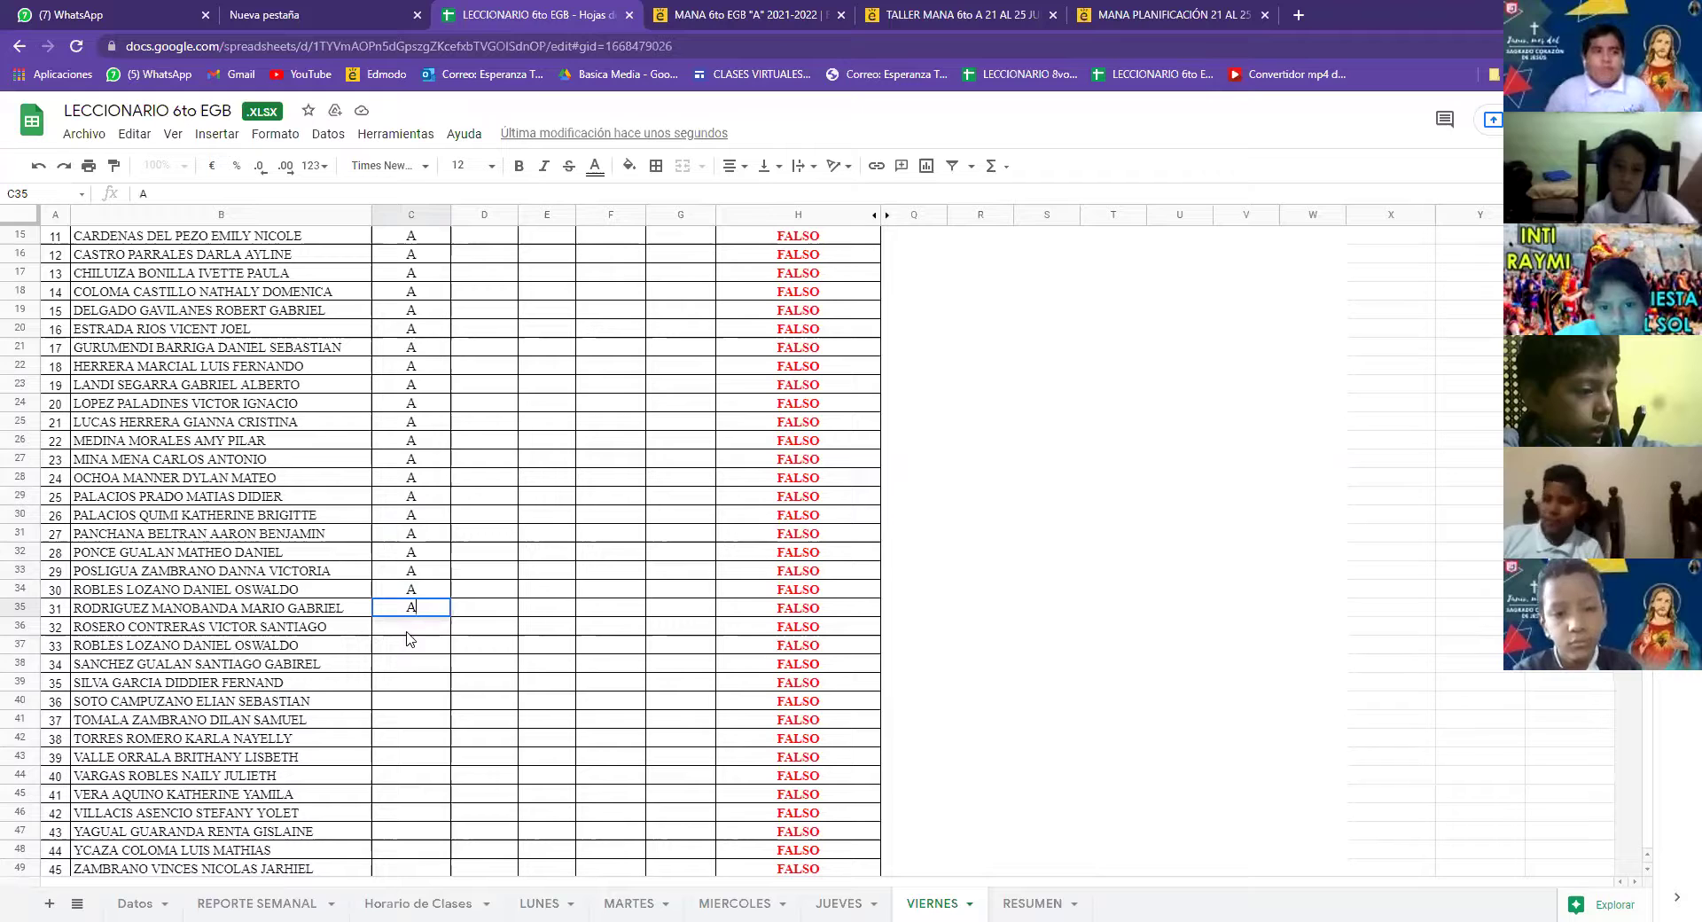
key(Return)
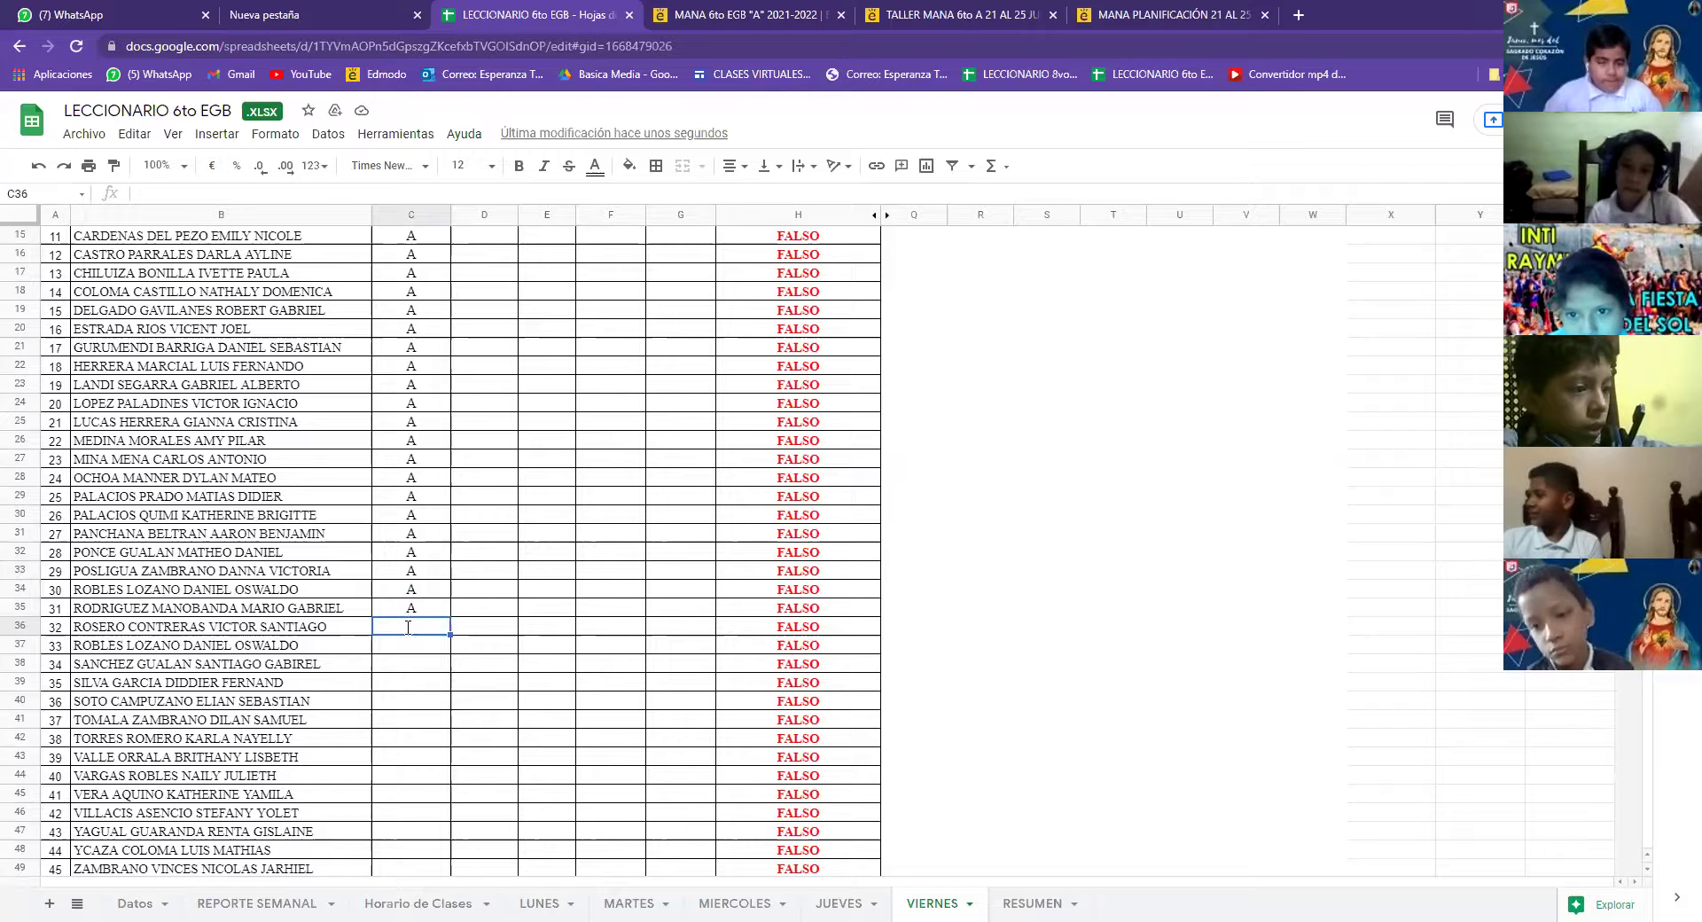
text(A)
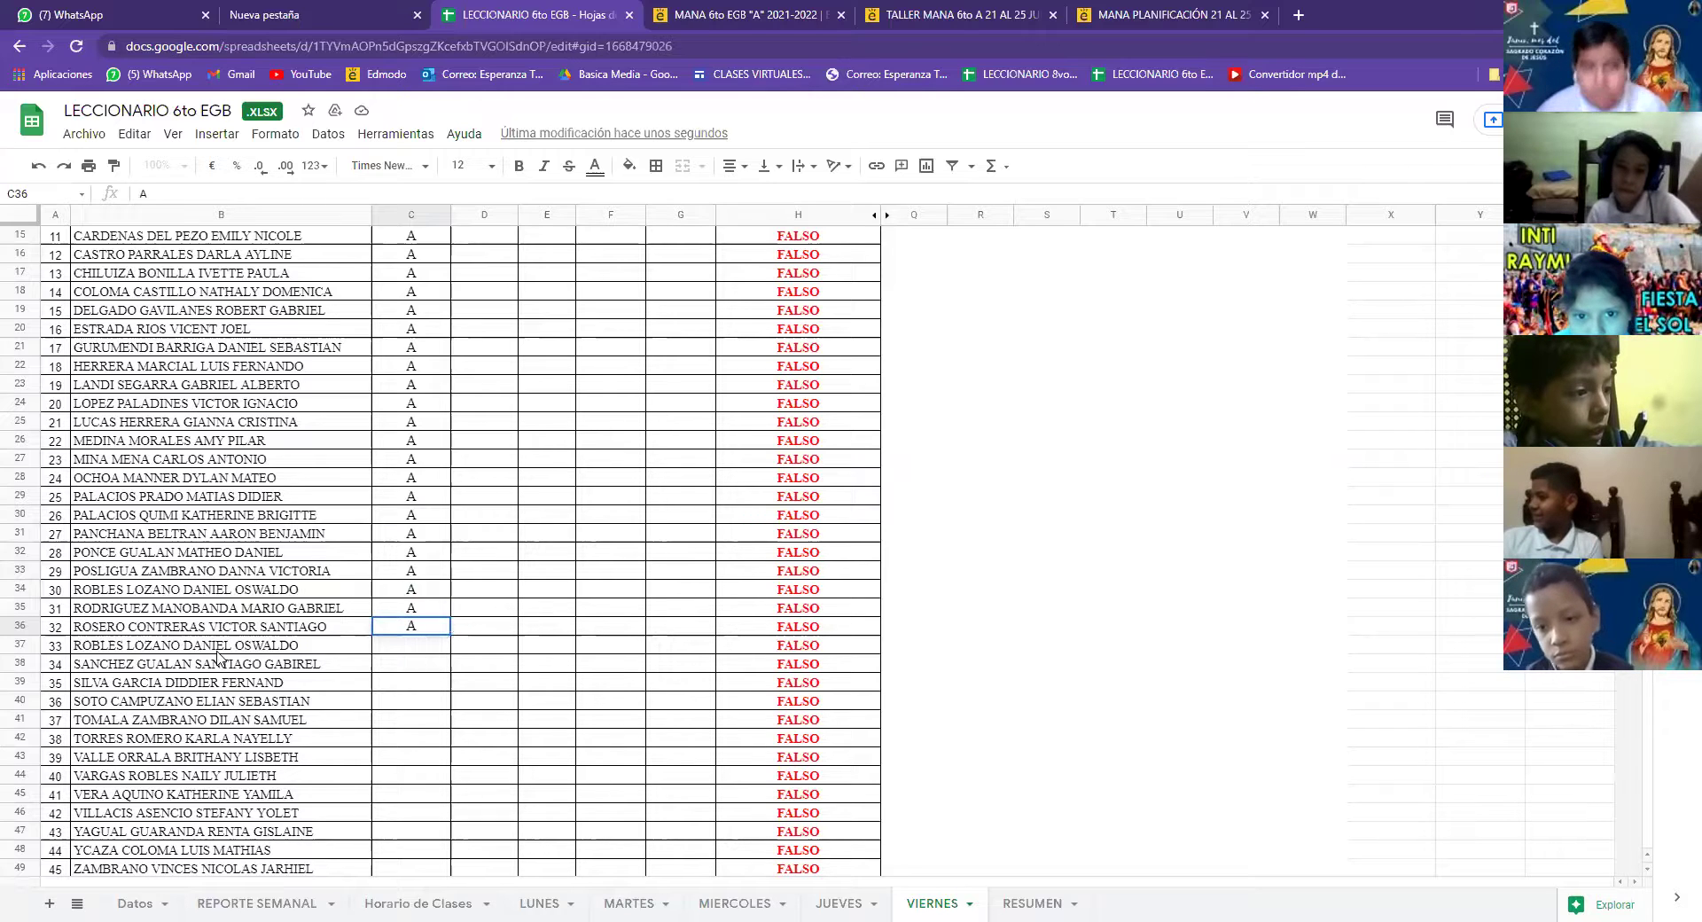
Clear the repeated student name from row 33 of the list, cell B37, and enter "A" beside it in C37
click(305, 648)
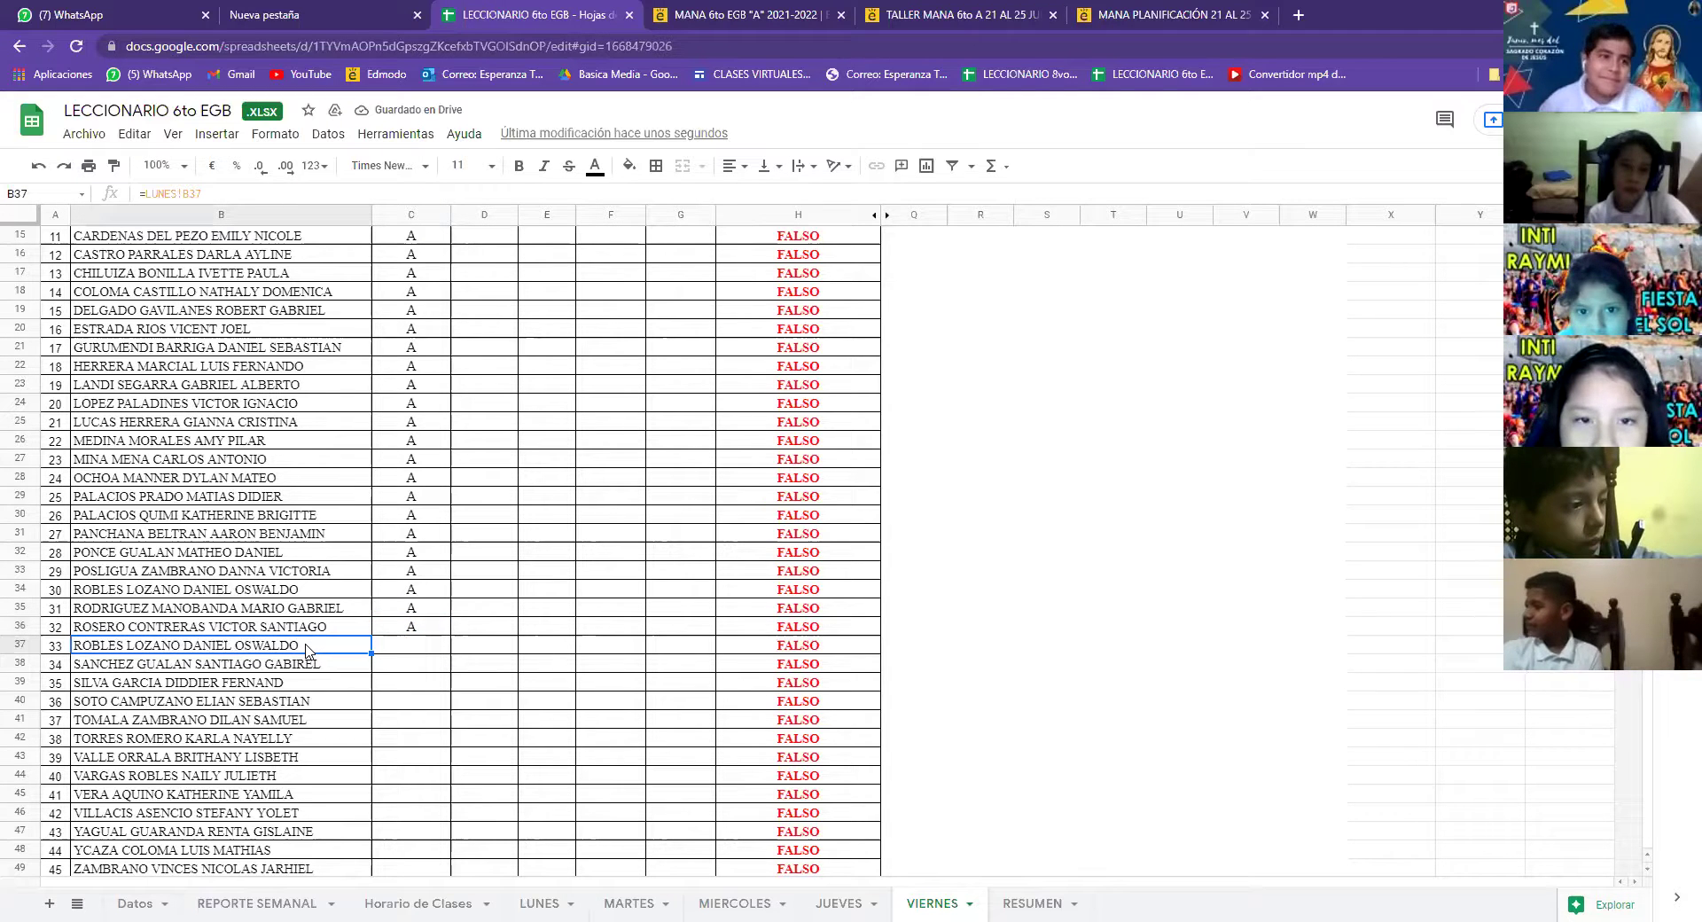
key(Delete)
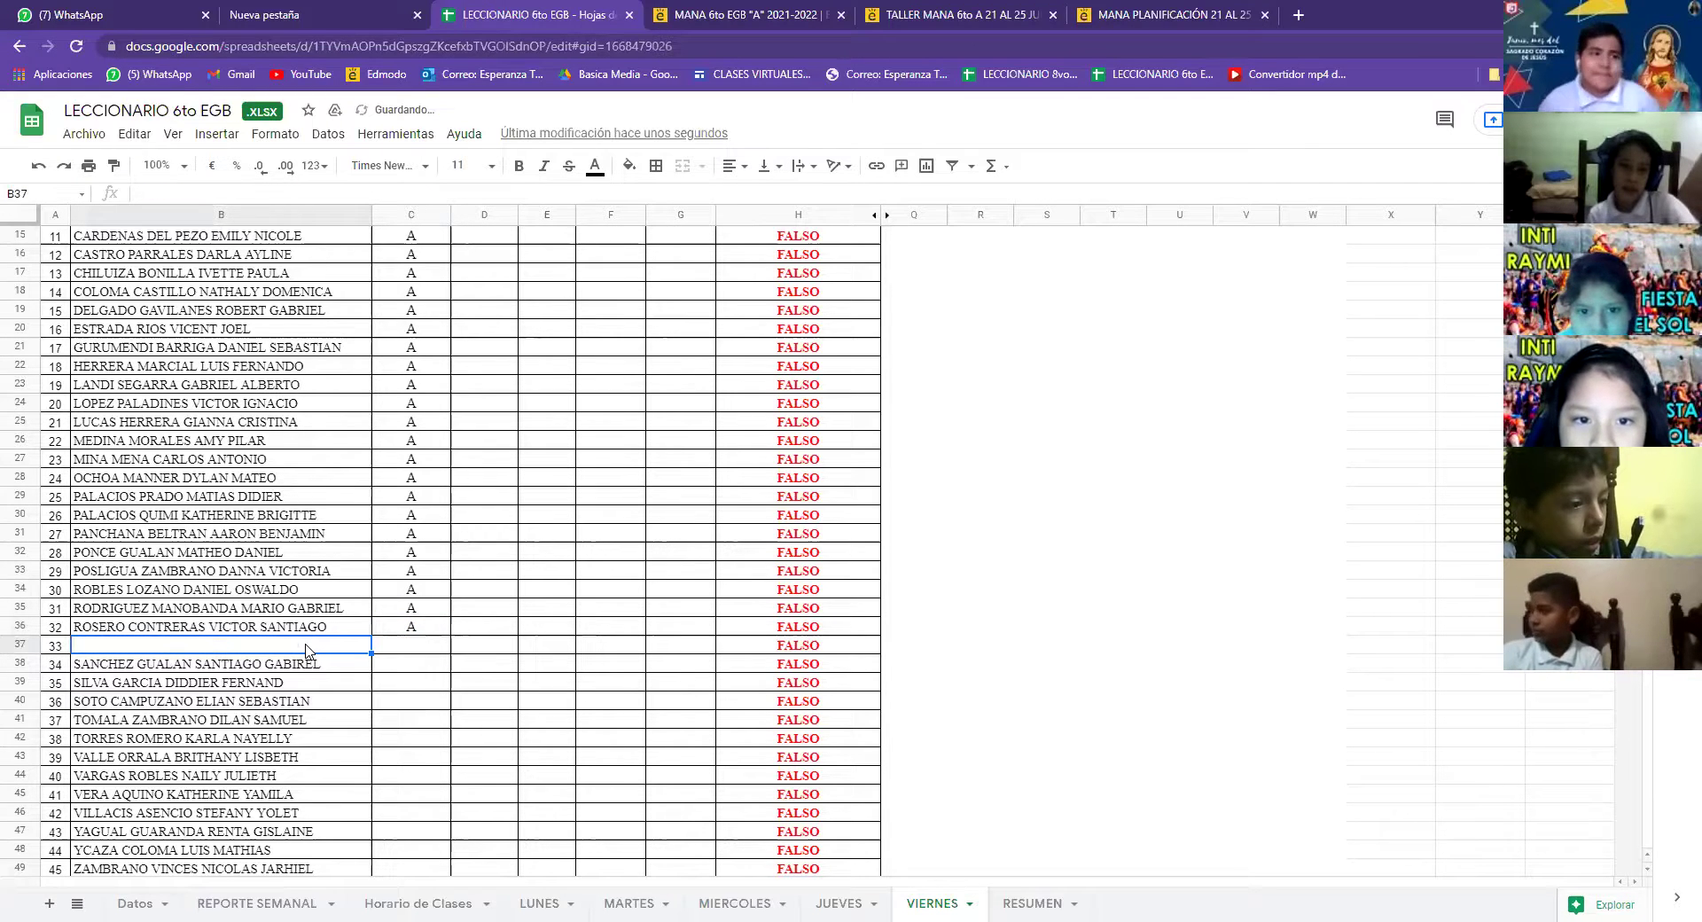
scroll(406, 704, down, 1)
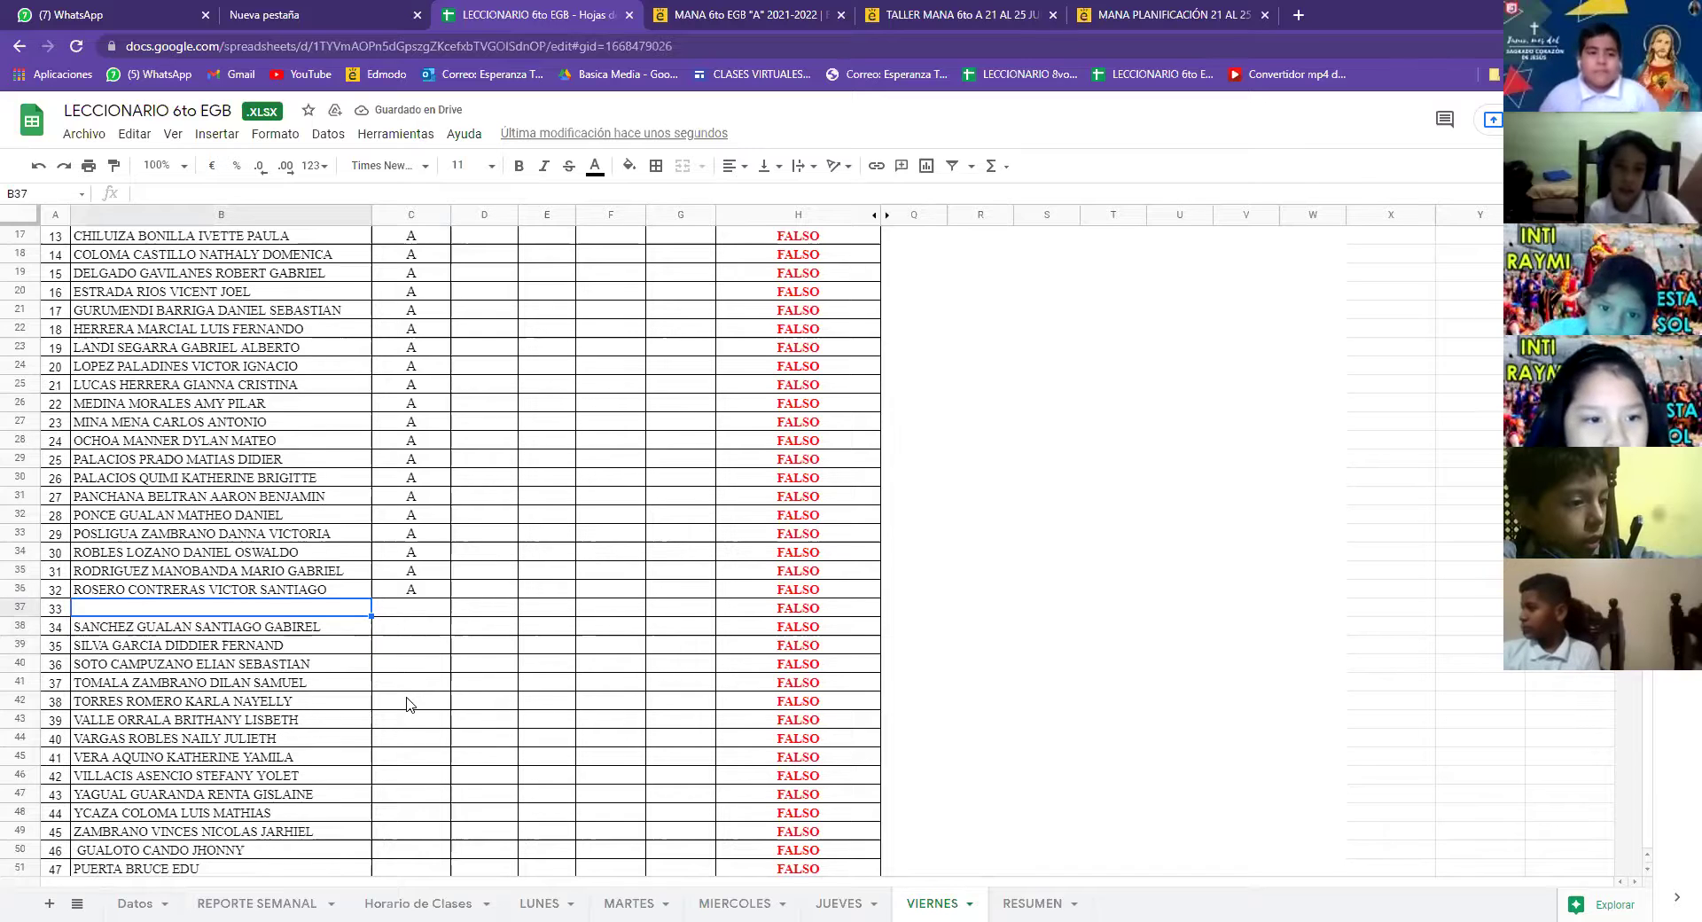
scroll(394, 767, down, 2)
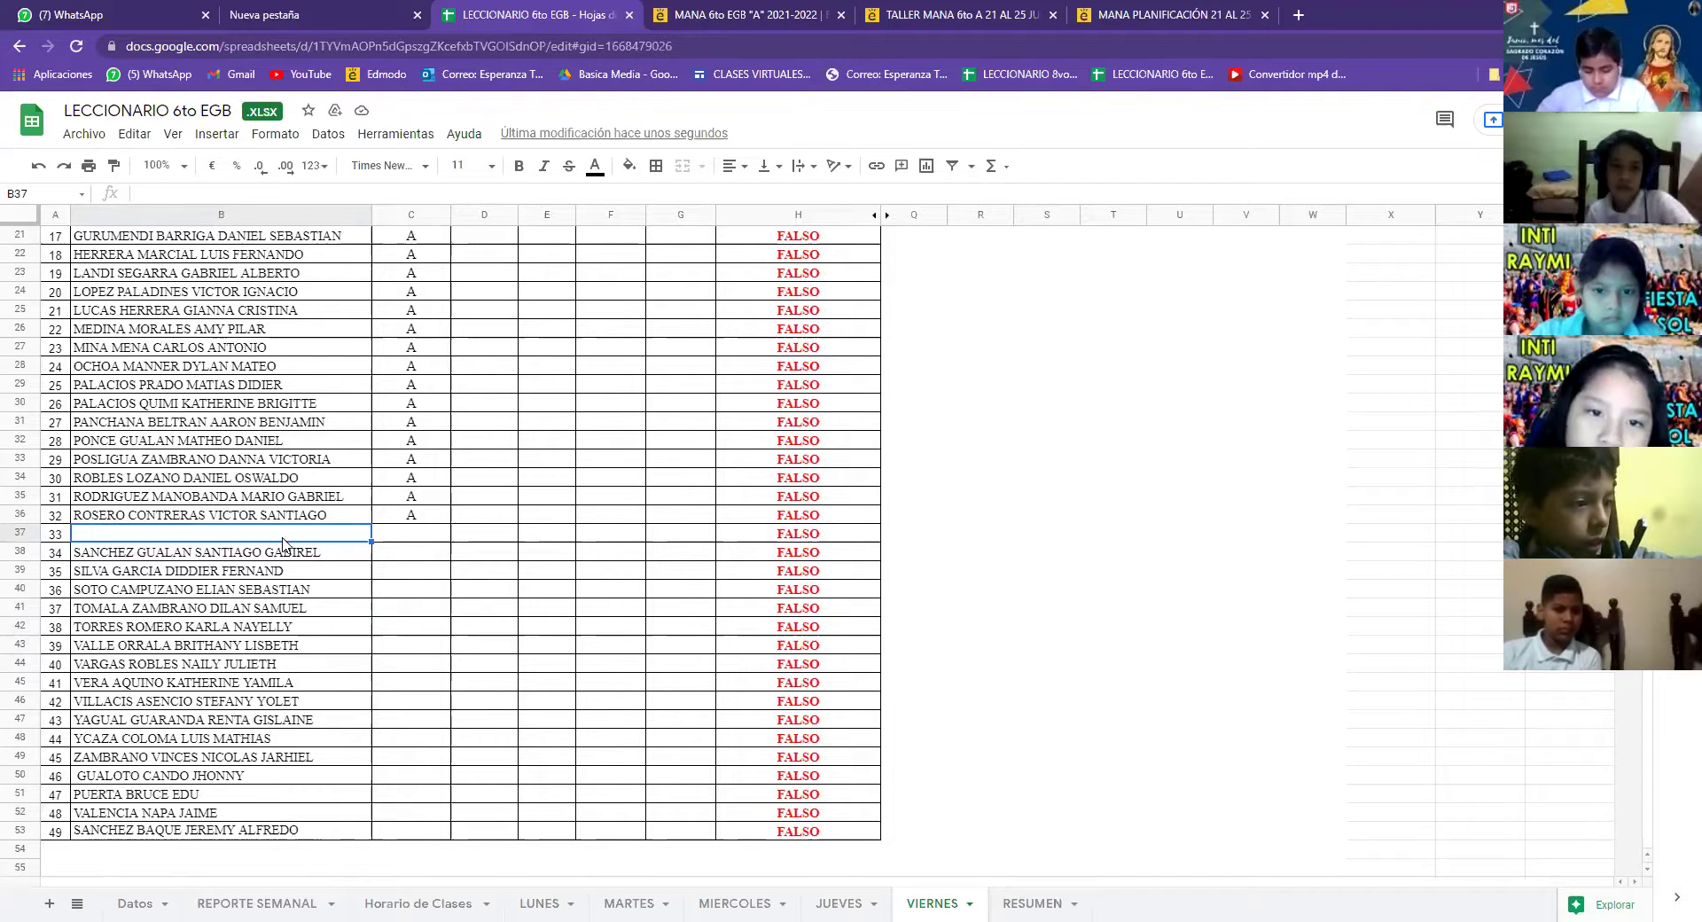
click(419, 537)
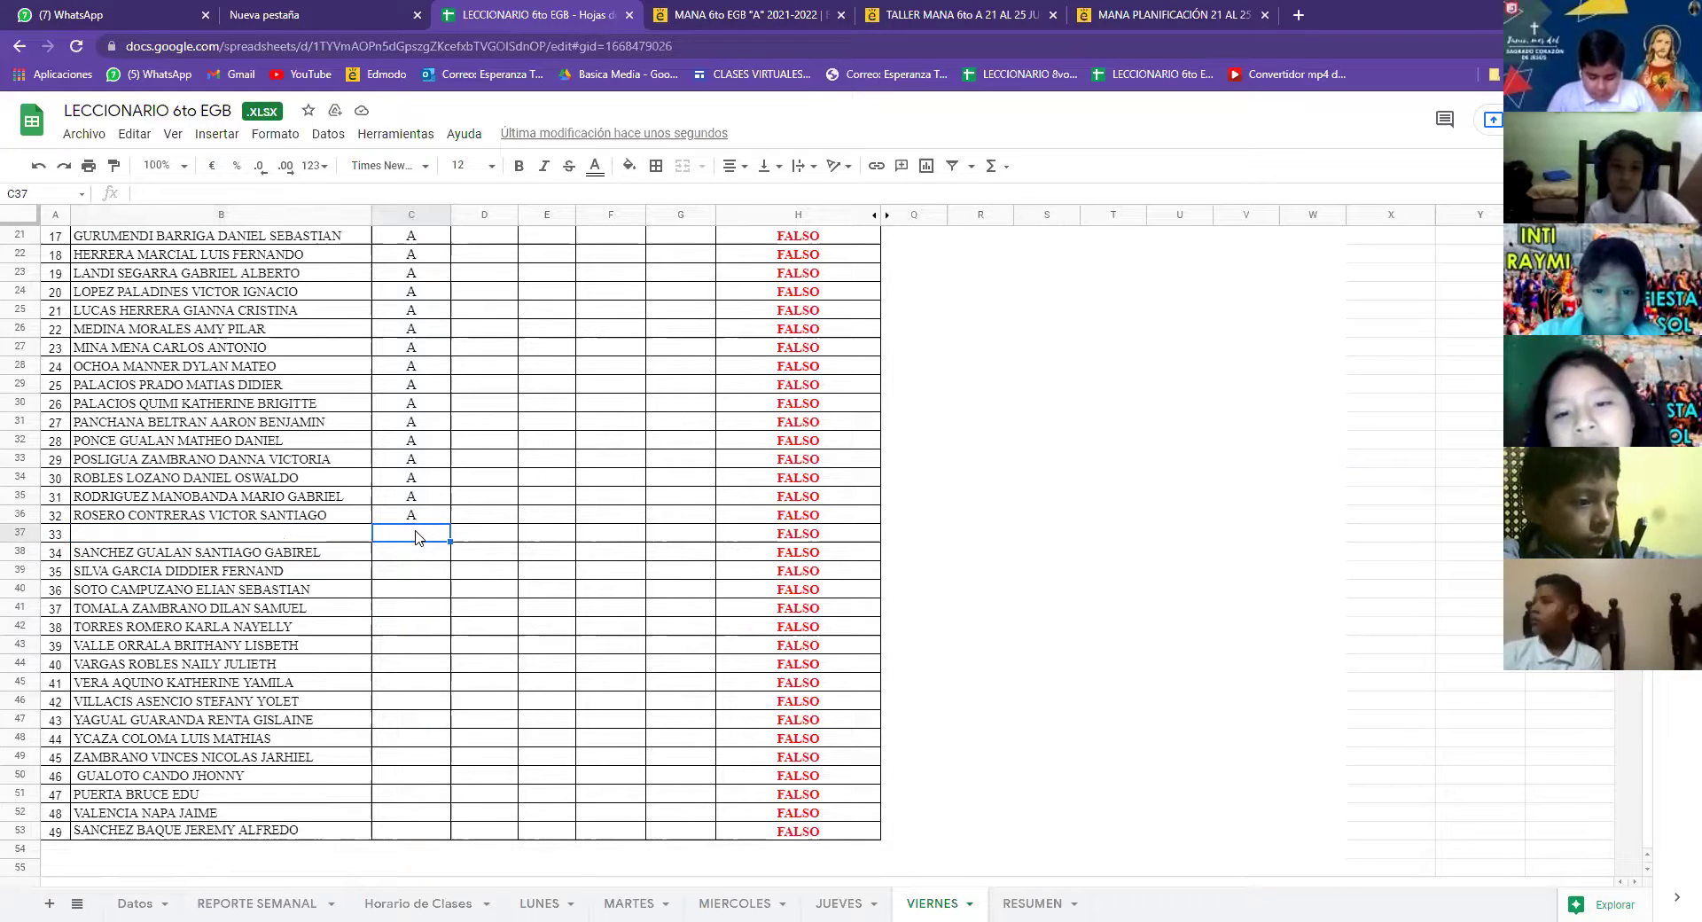
text(A)
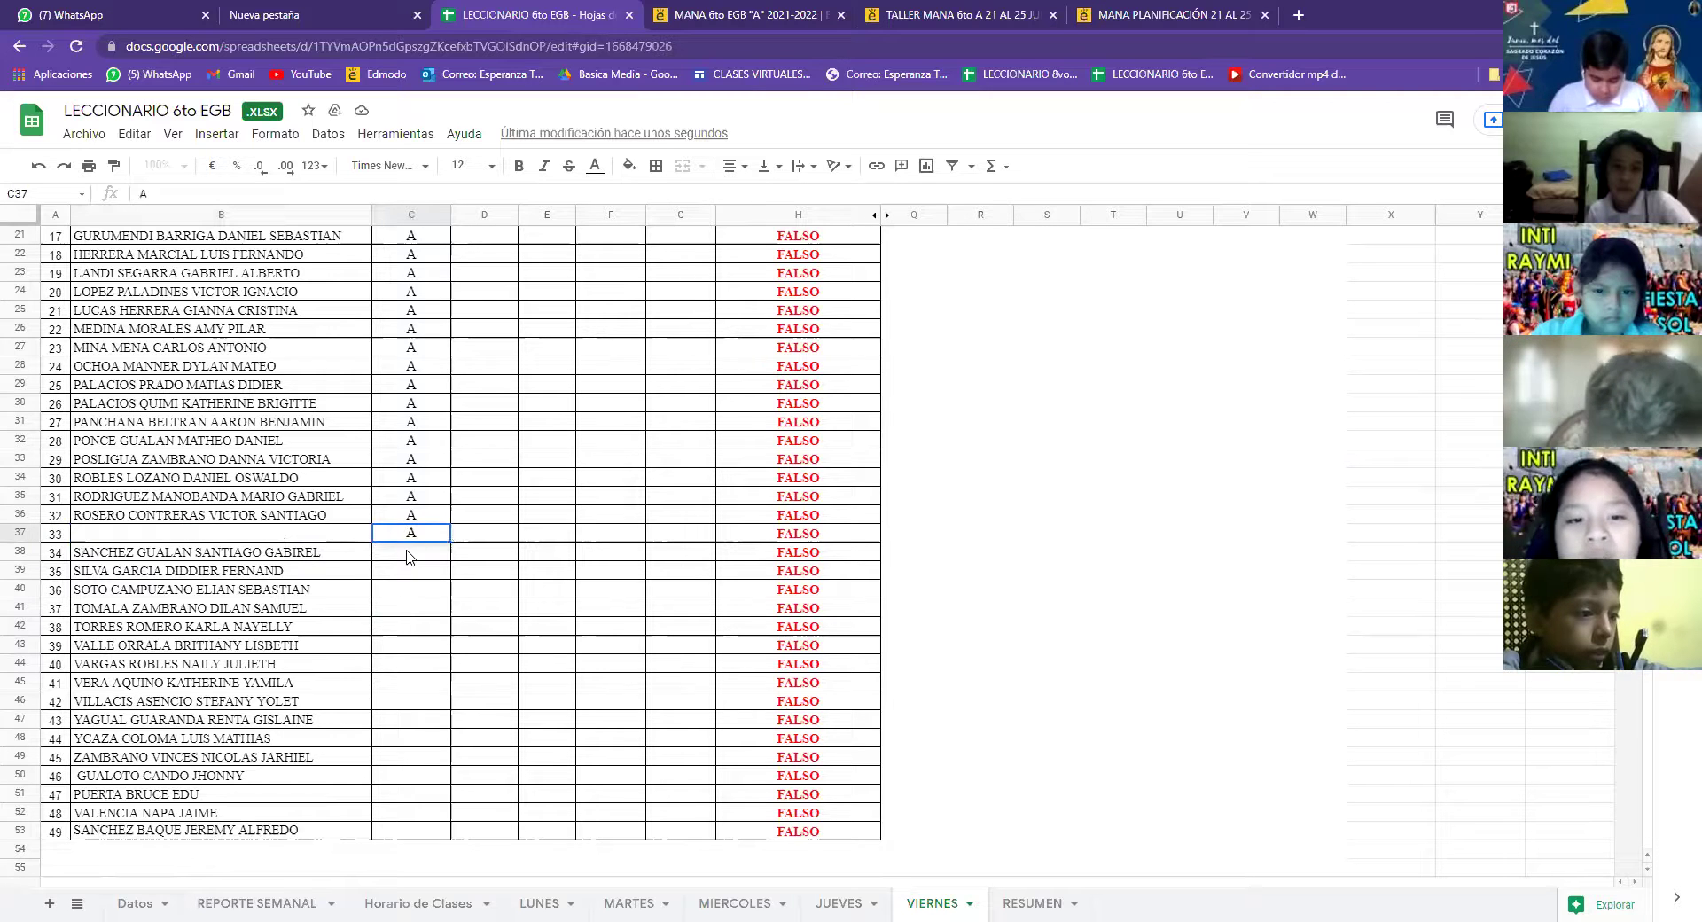
Enter "A" under MANA for students 34 to 37, filling cells C38 to C41
click(407, 556)
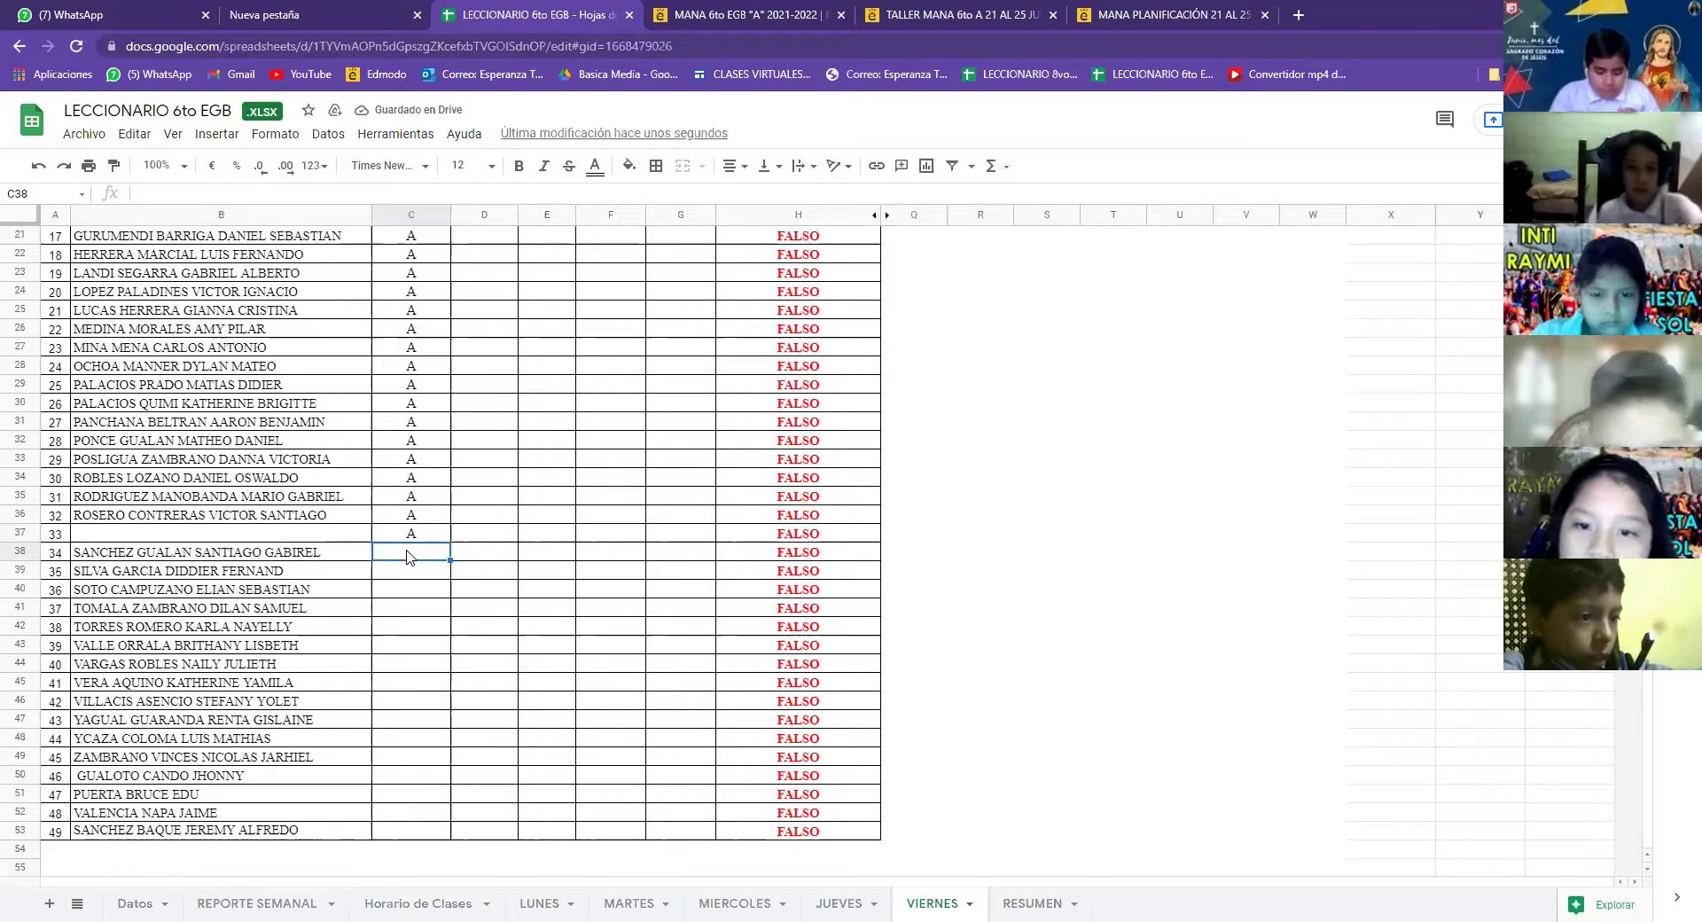
text(A)
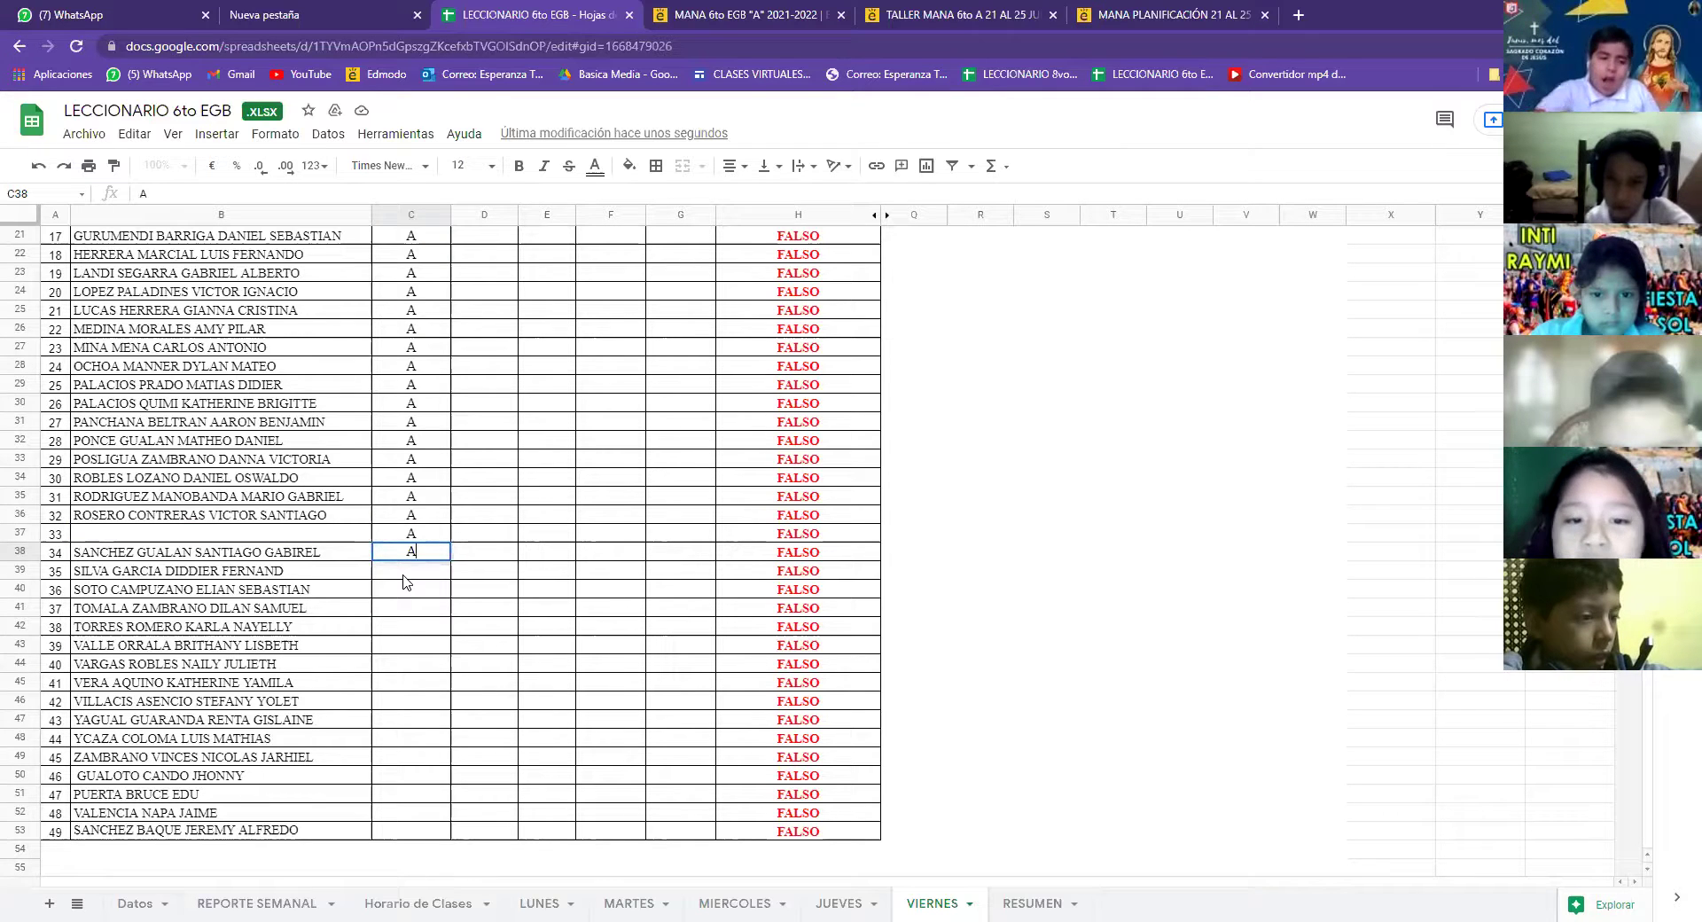
key(Return)
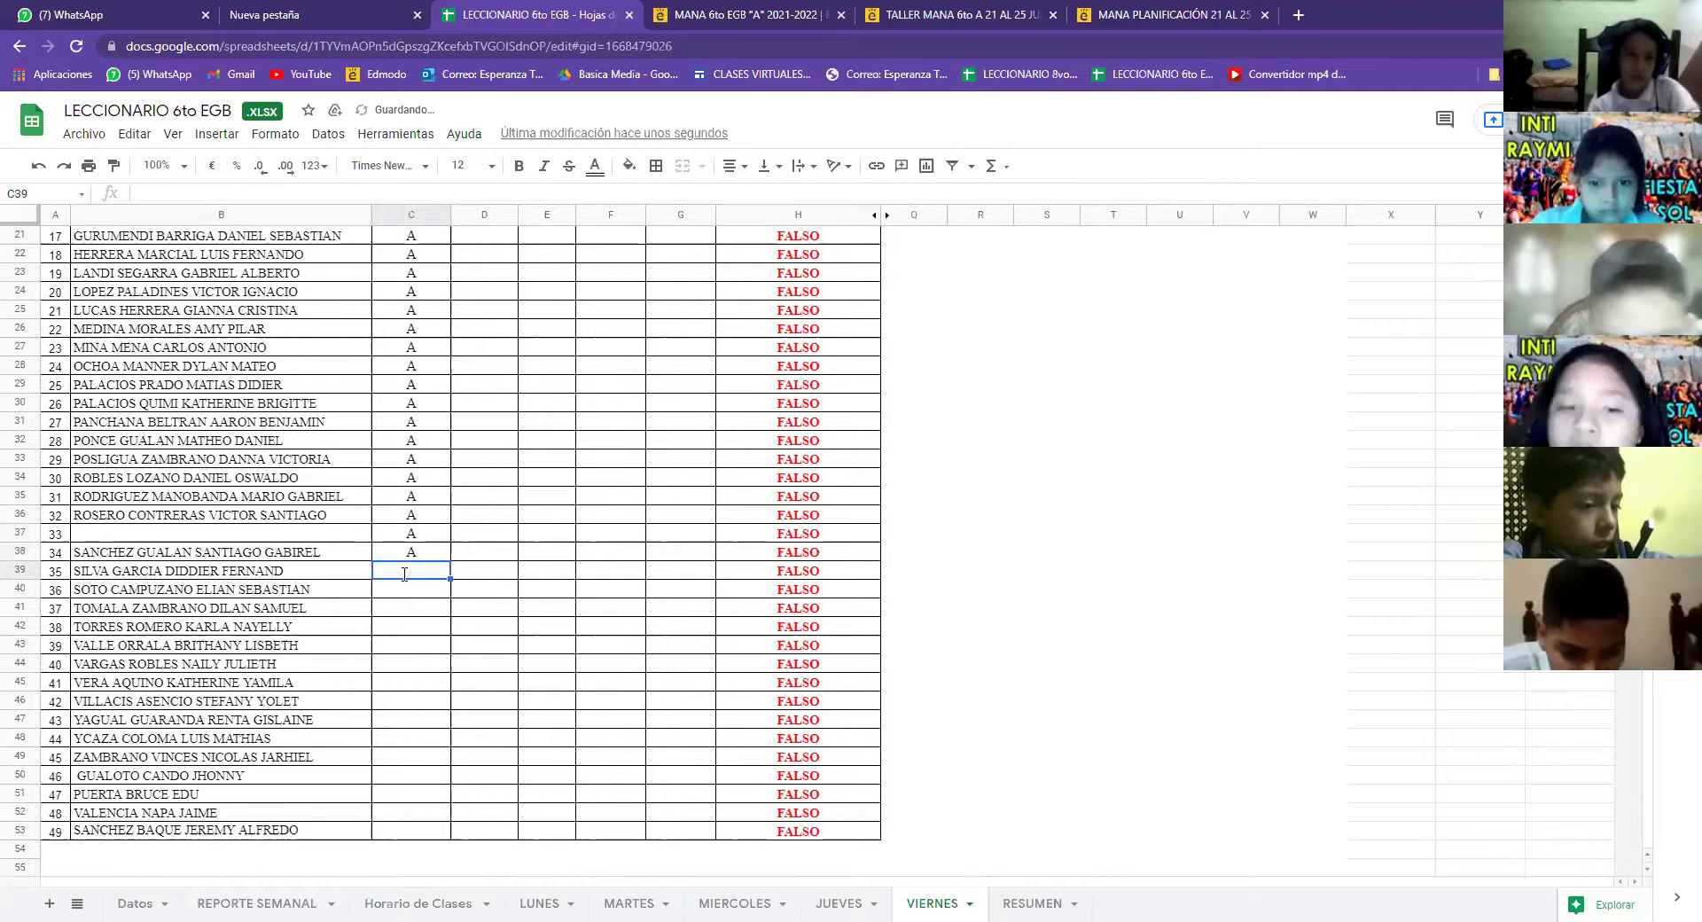
text(A)
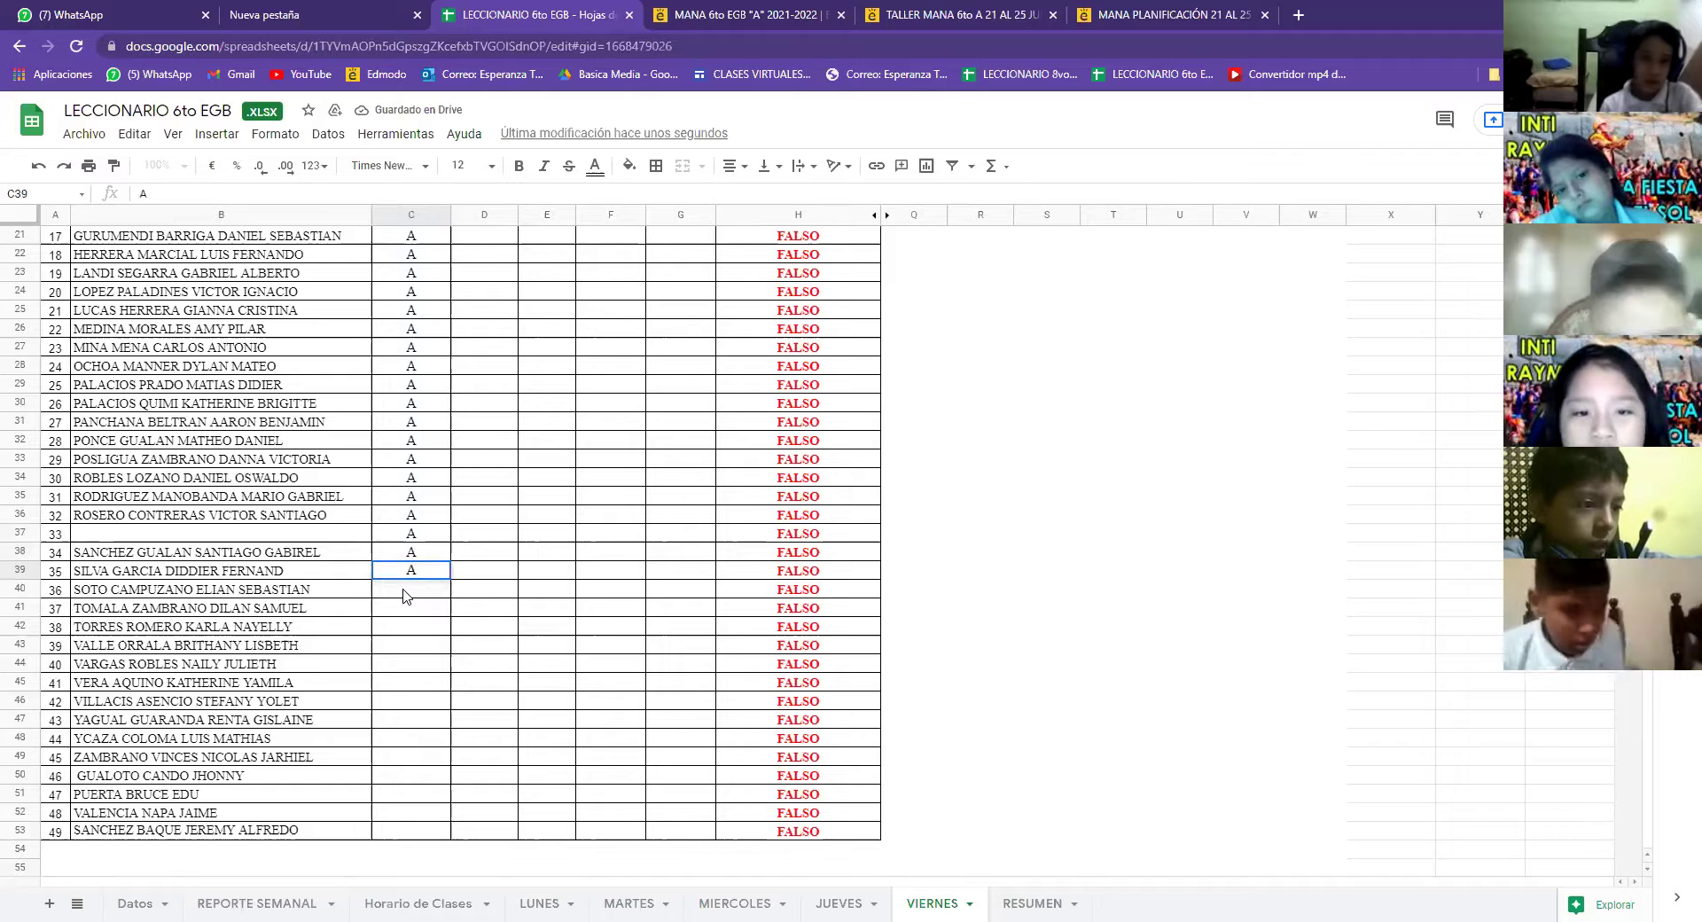
key(Return)
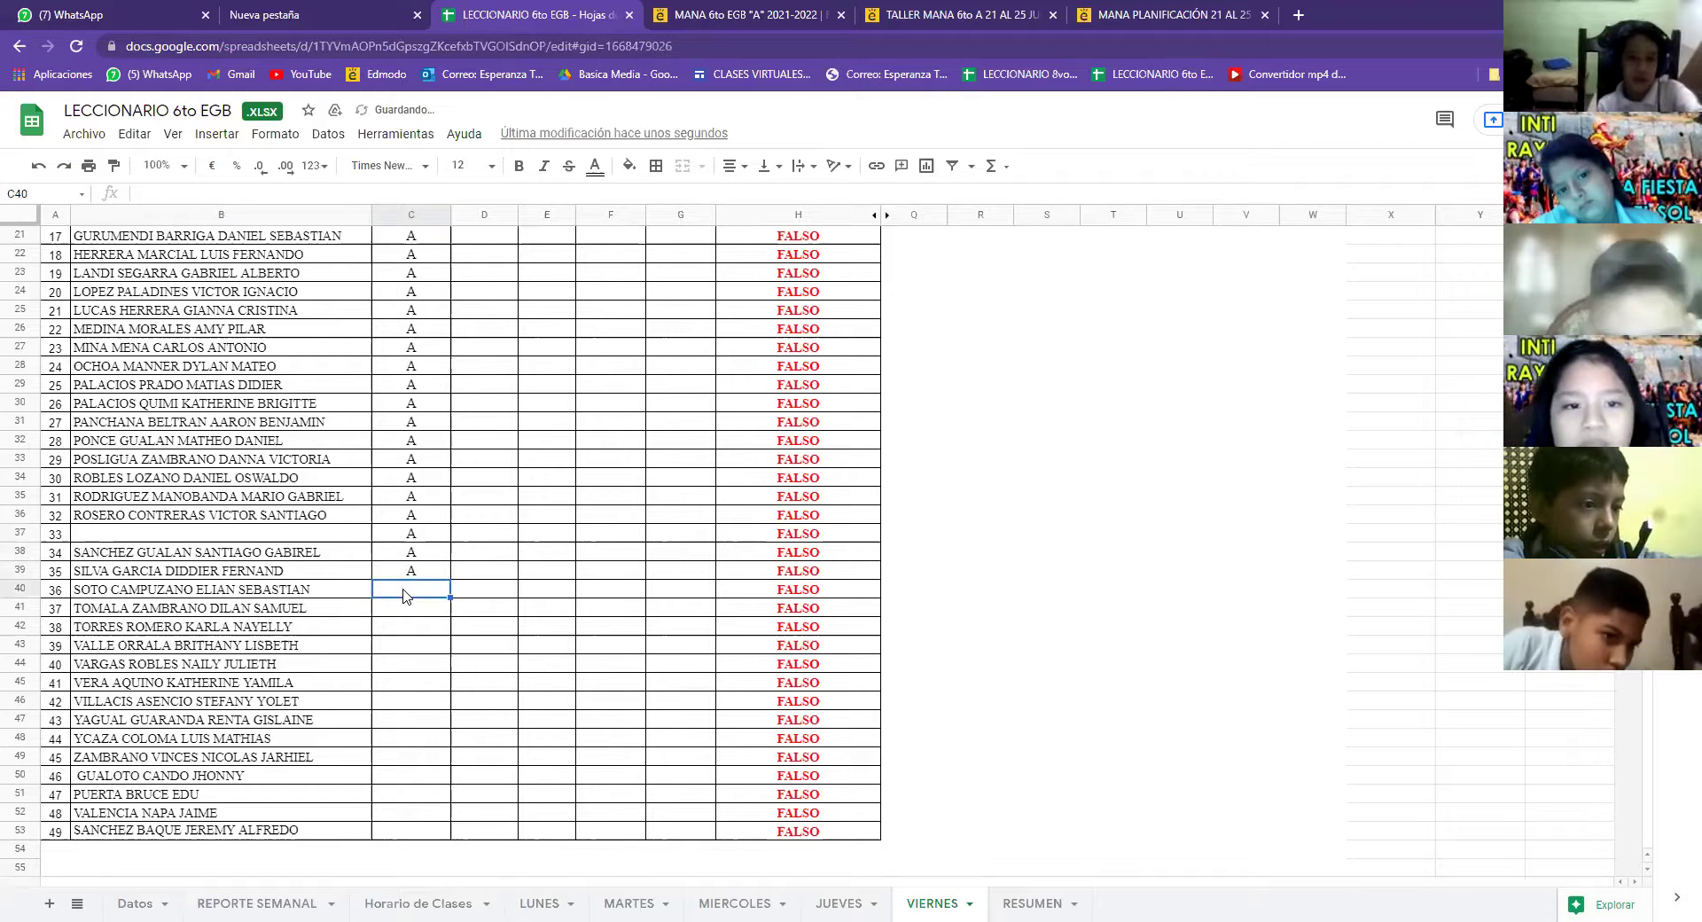
text(A)
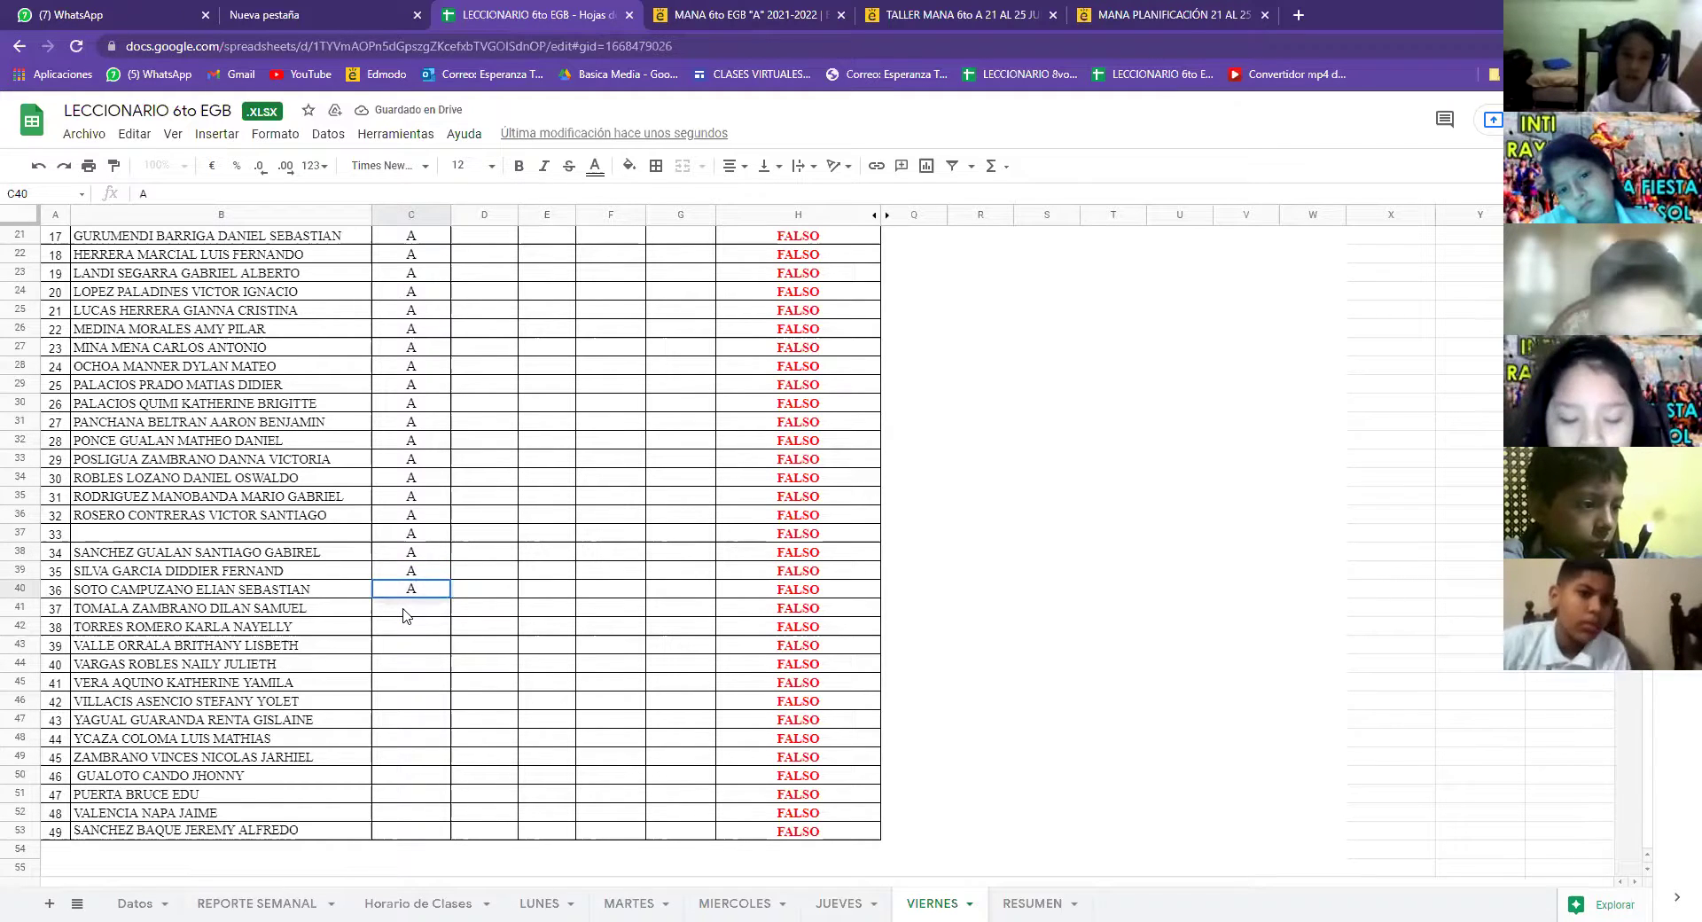
key(Return)
text(A)
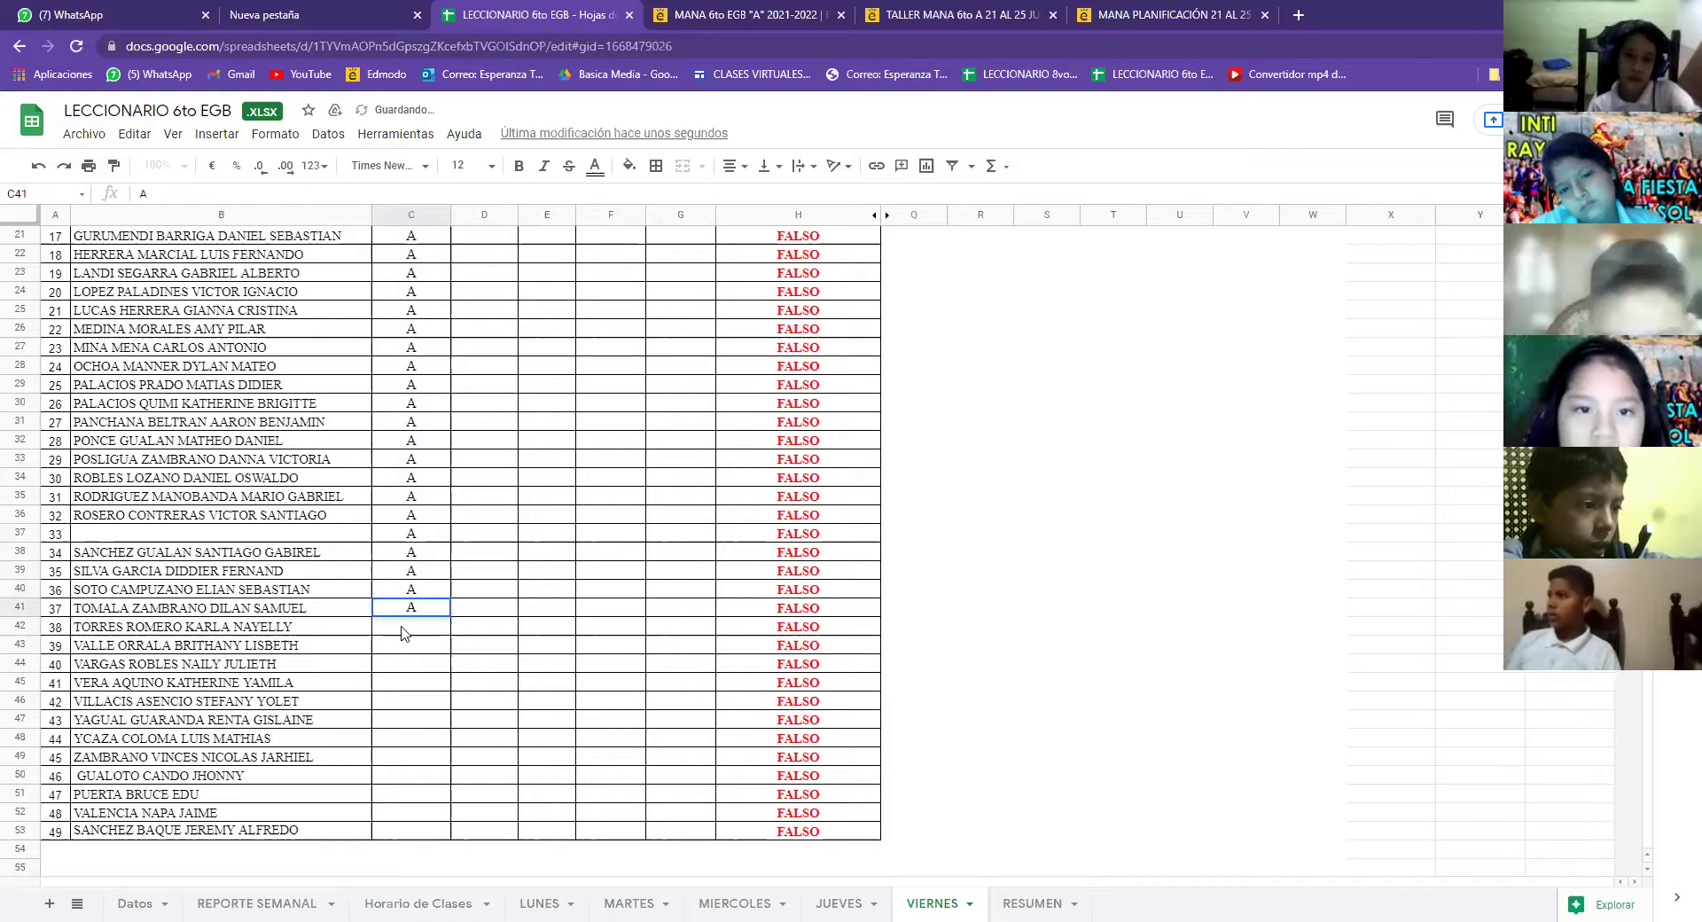
key(Return)
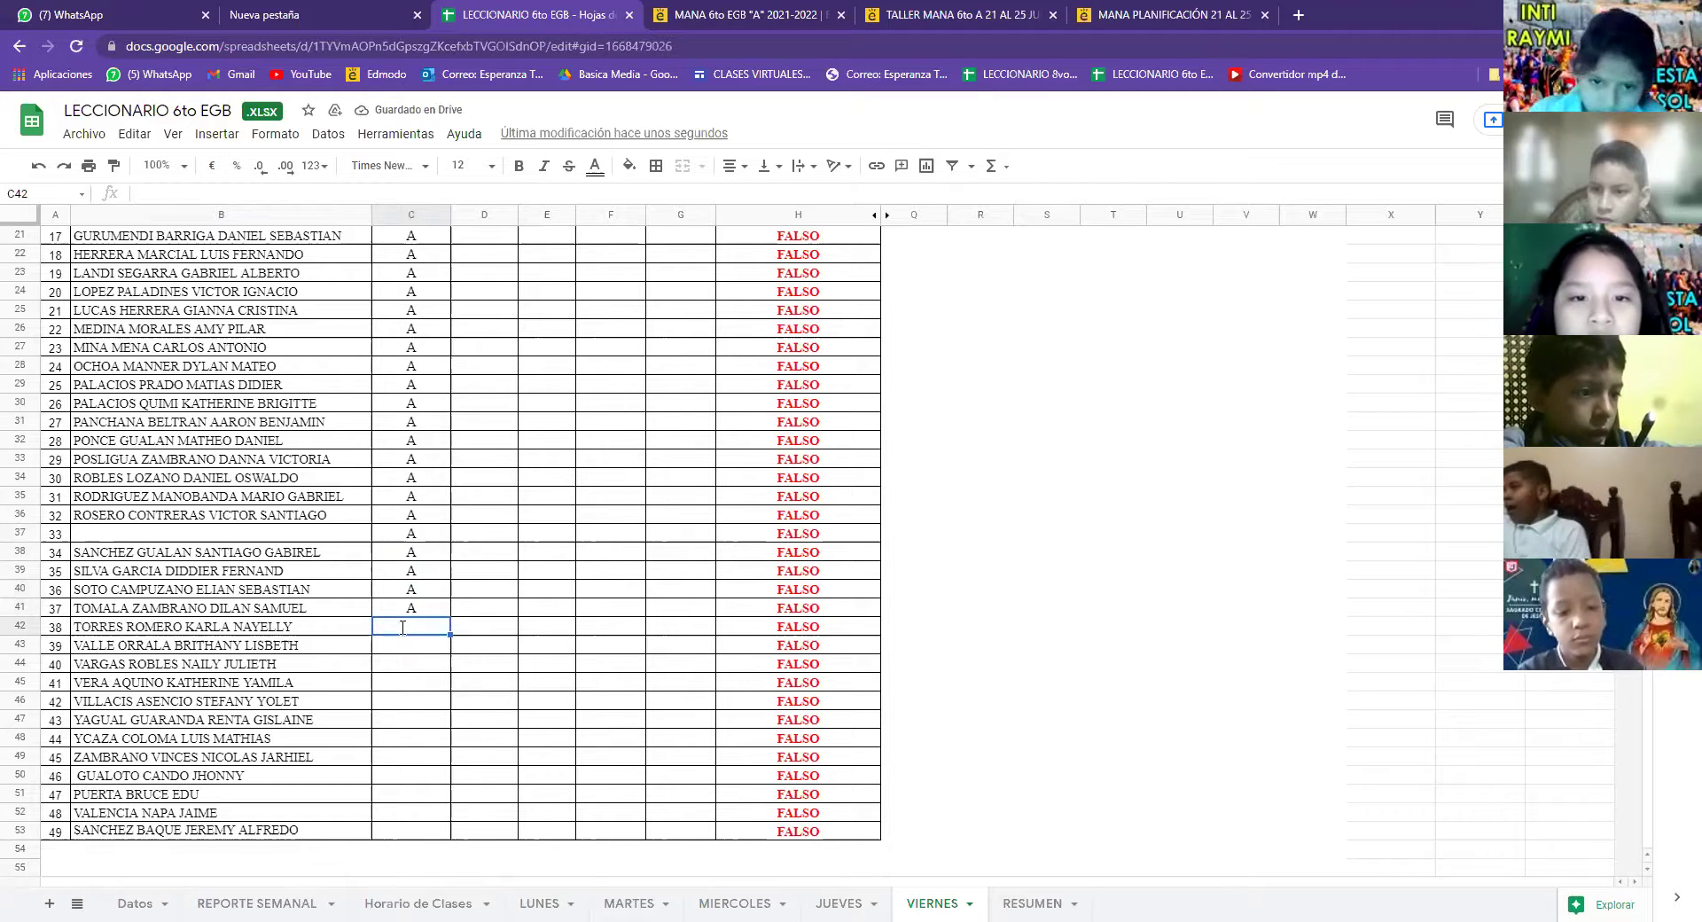
Mark students 38 to 40 with "A" in the MANA column, cells C42 to C44
text(A)
key(Return)
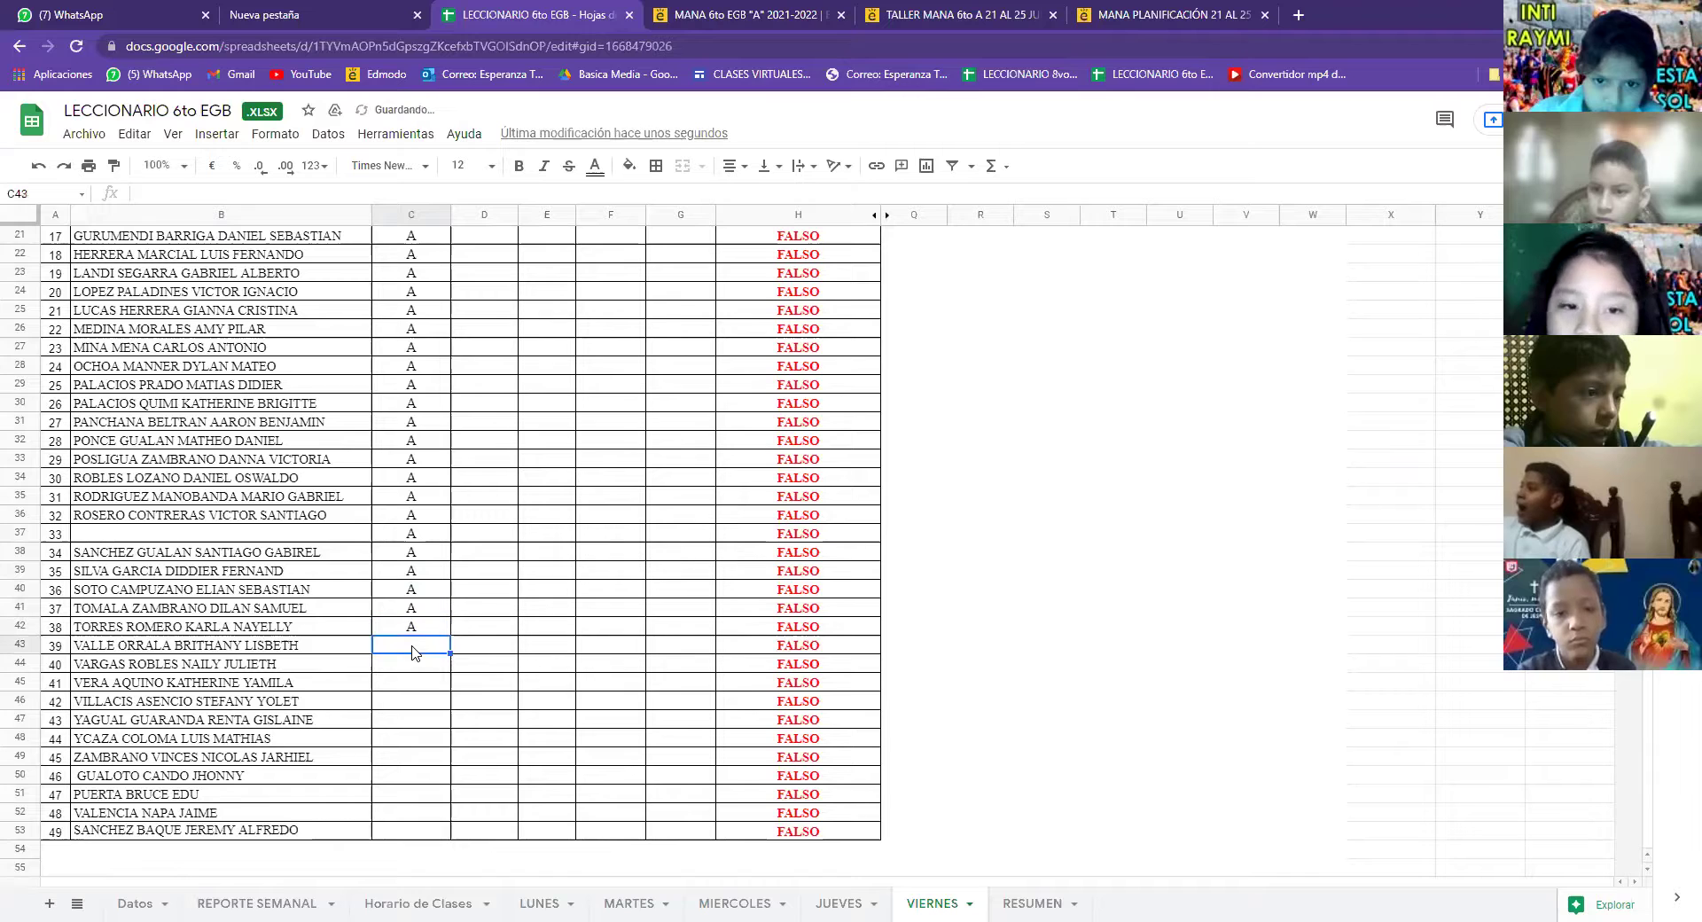
text(A)
key(Return)
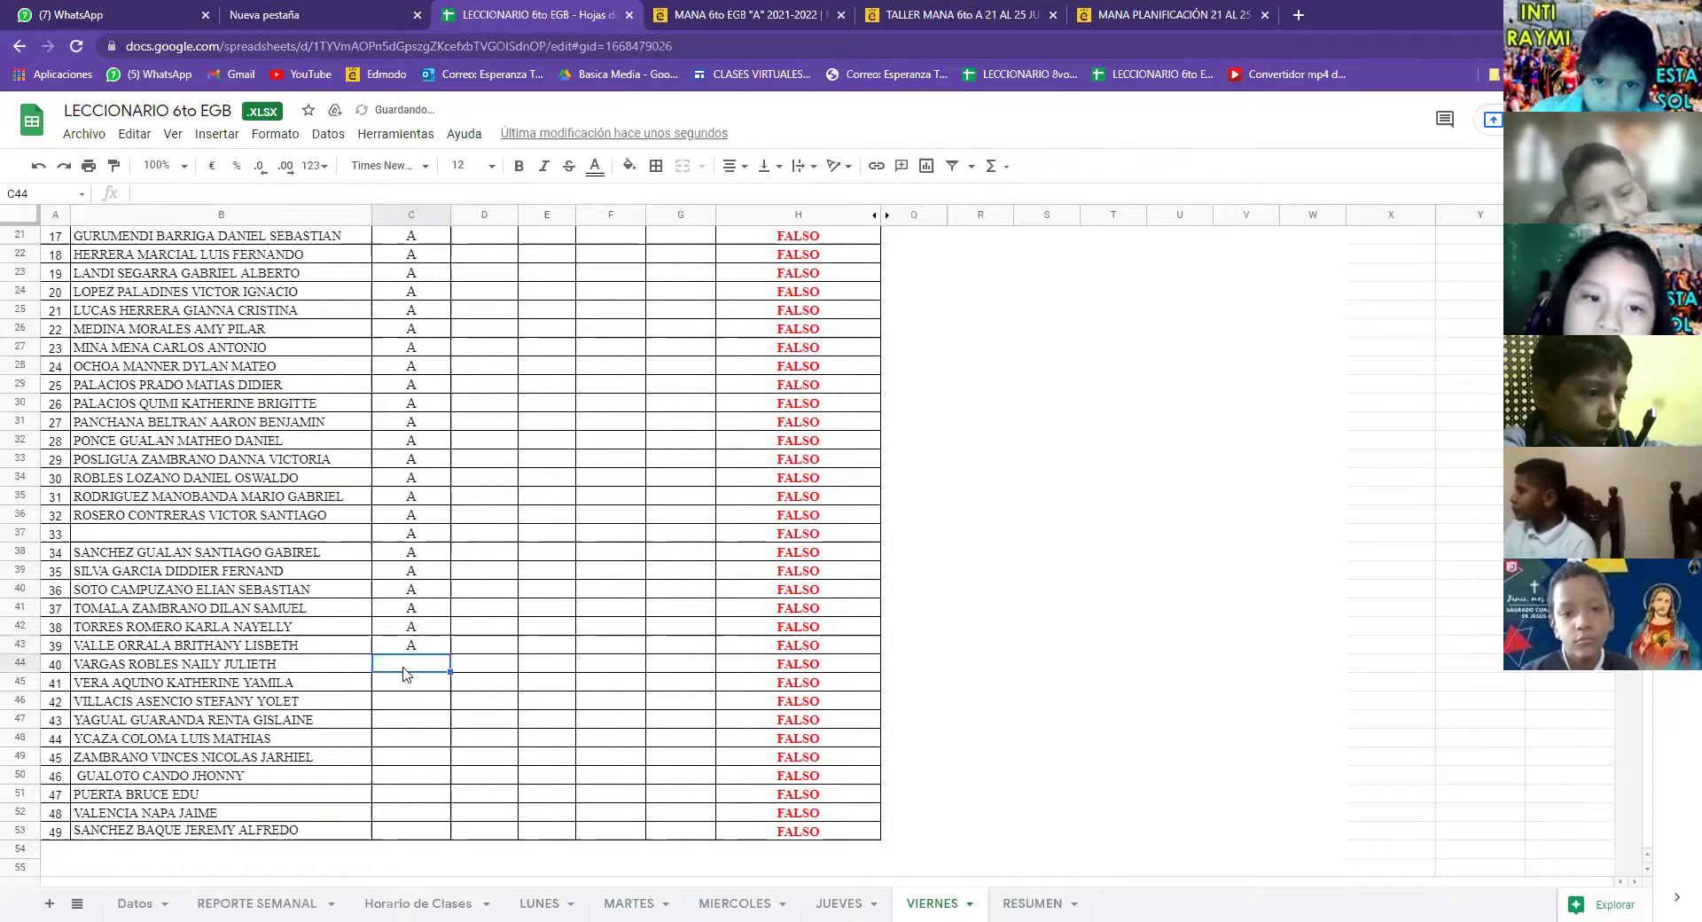
text(A)
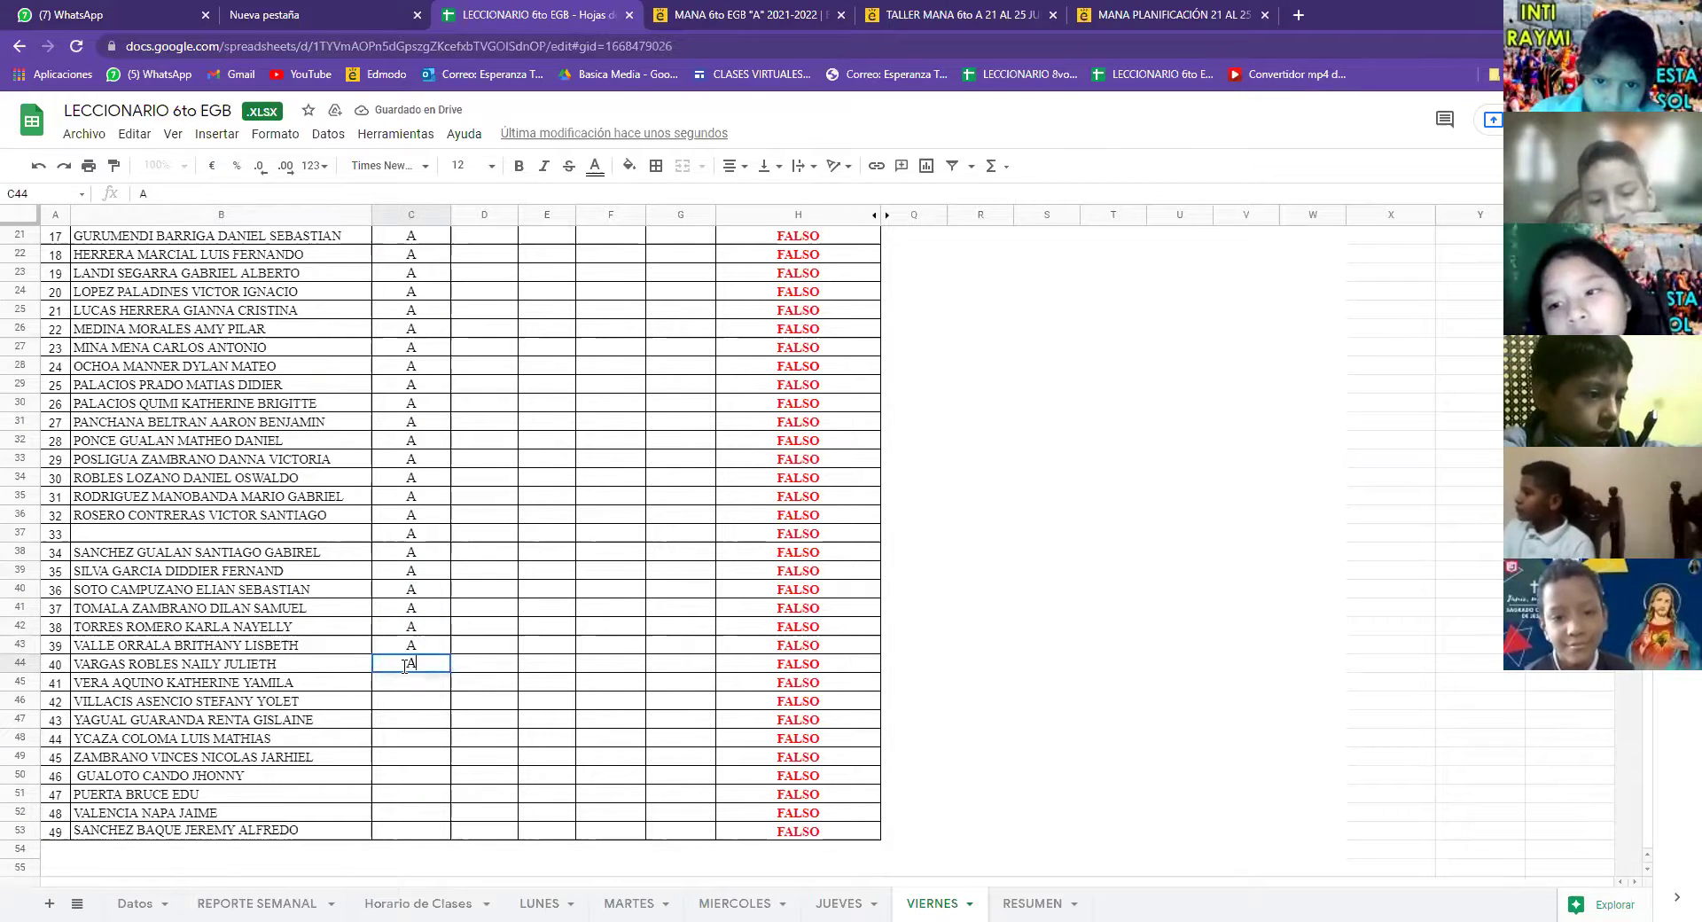
key(Return)
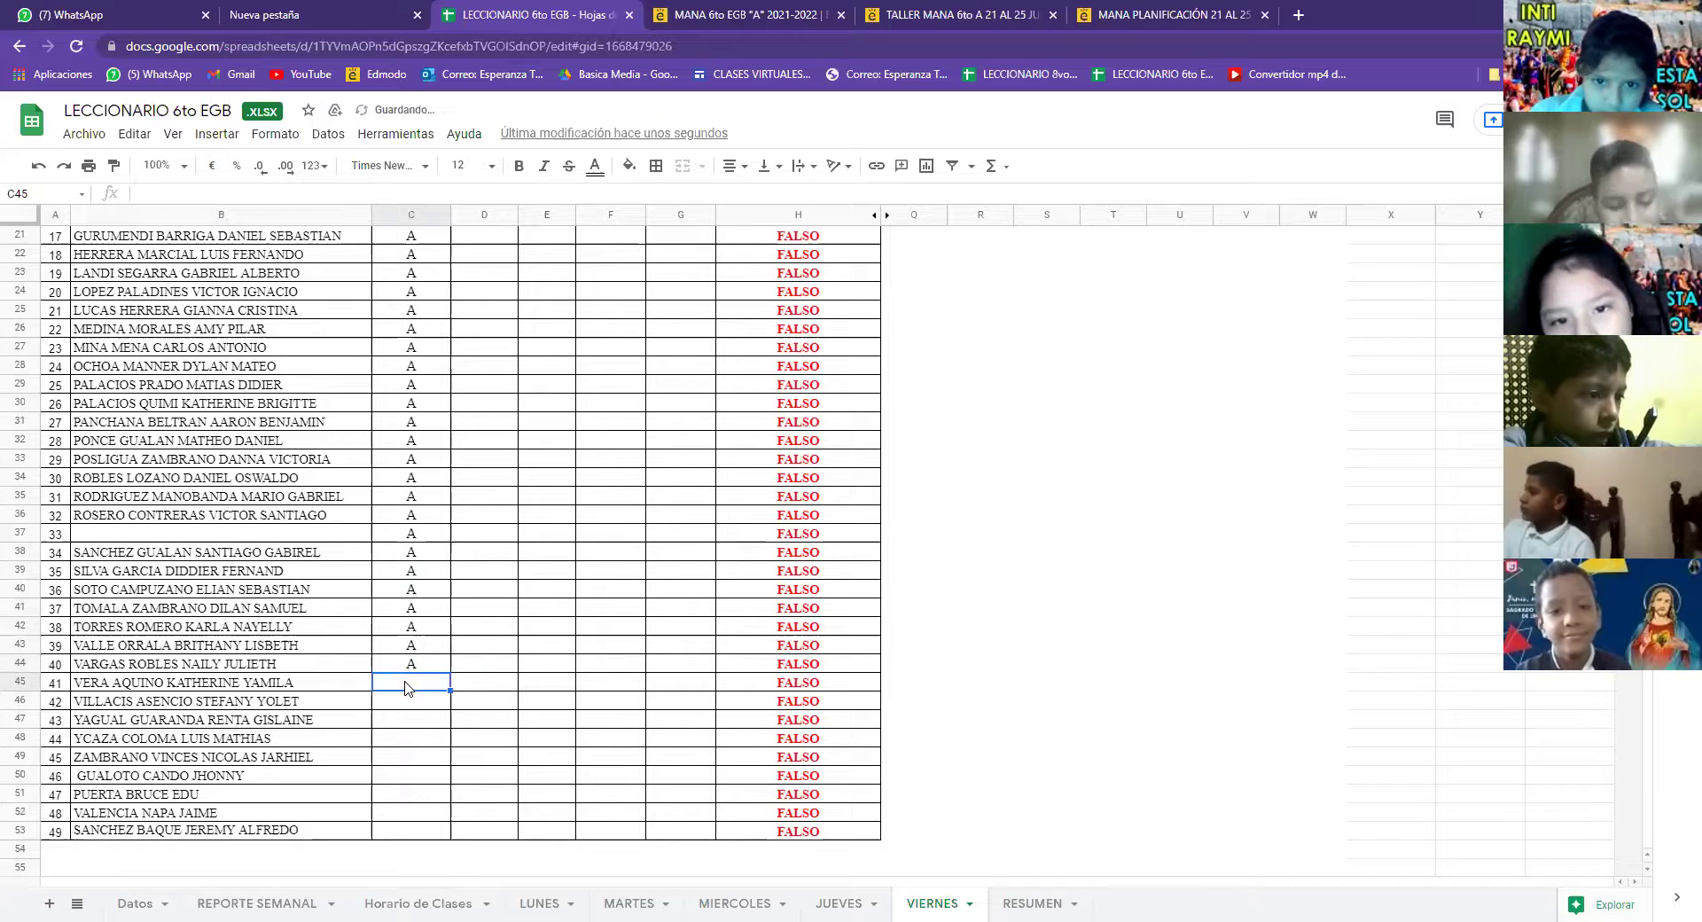
Enter "A" in the MANA column for students 41 to 43, cells C45 to C47
text(A)
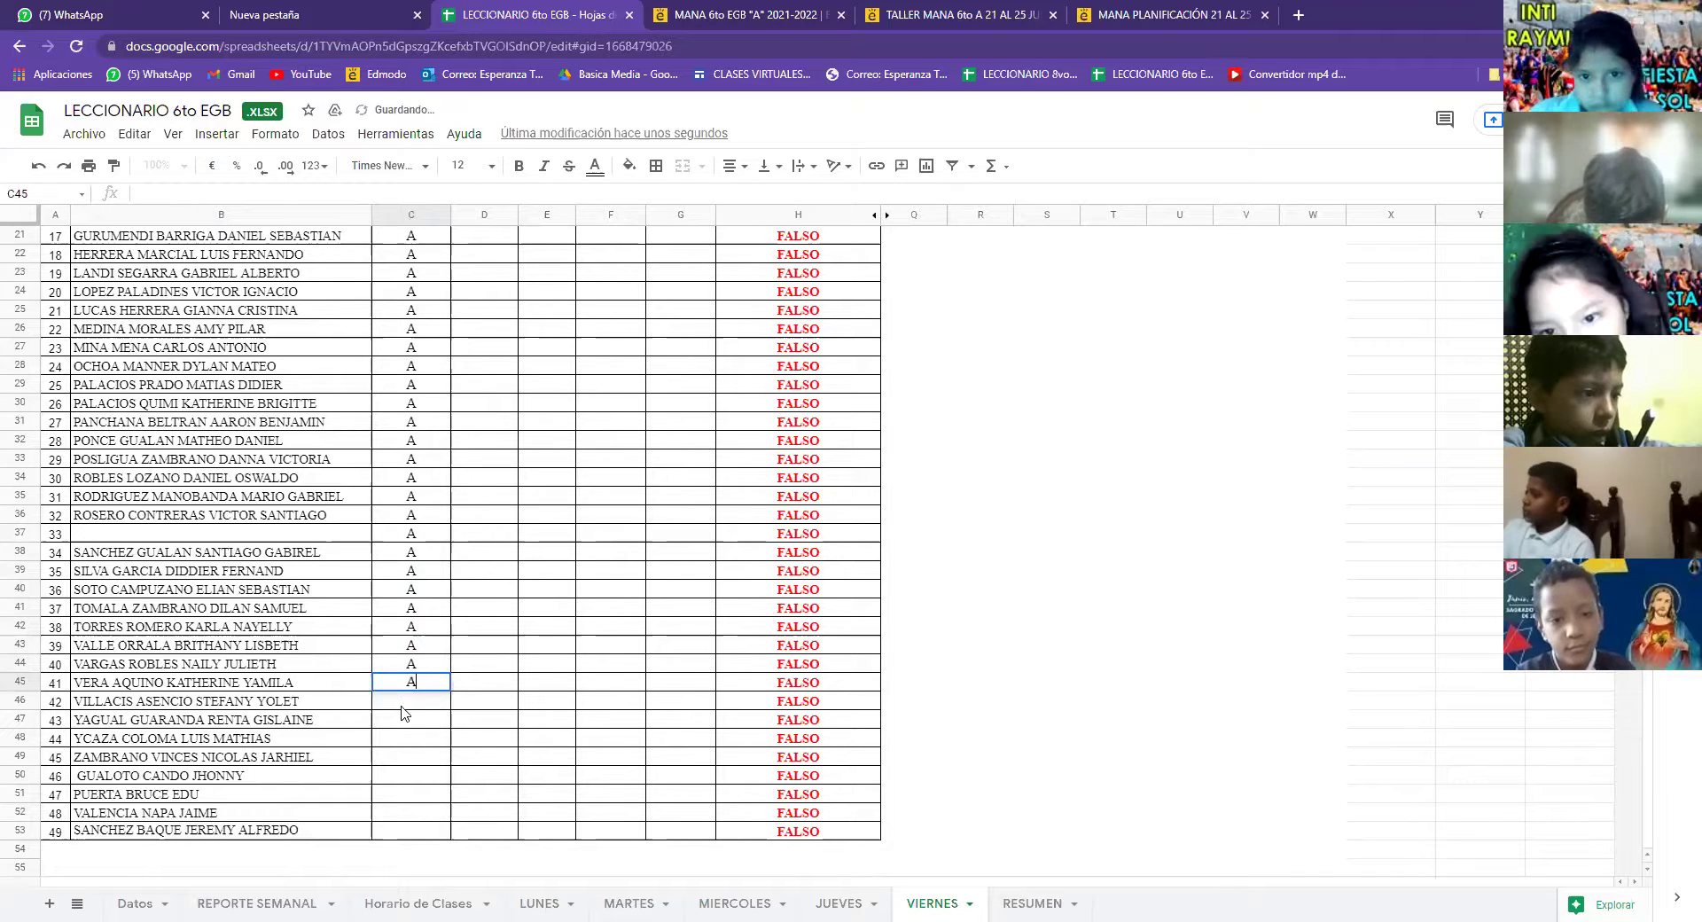
key(Return)
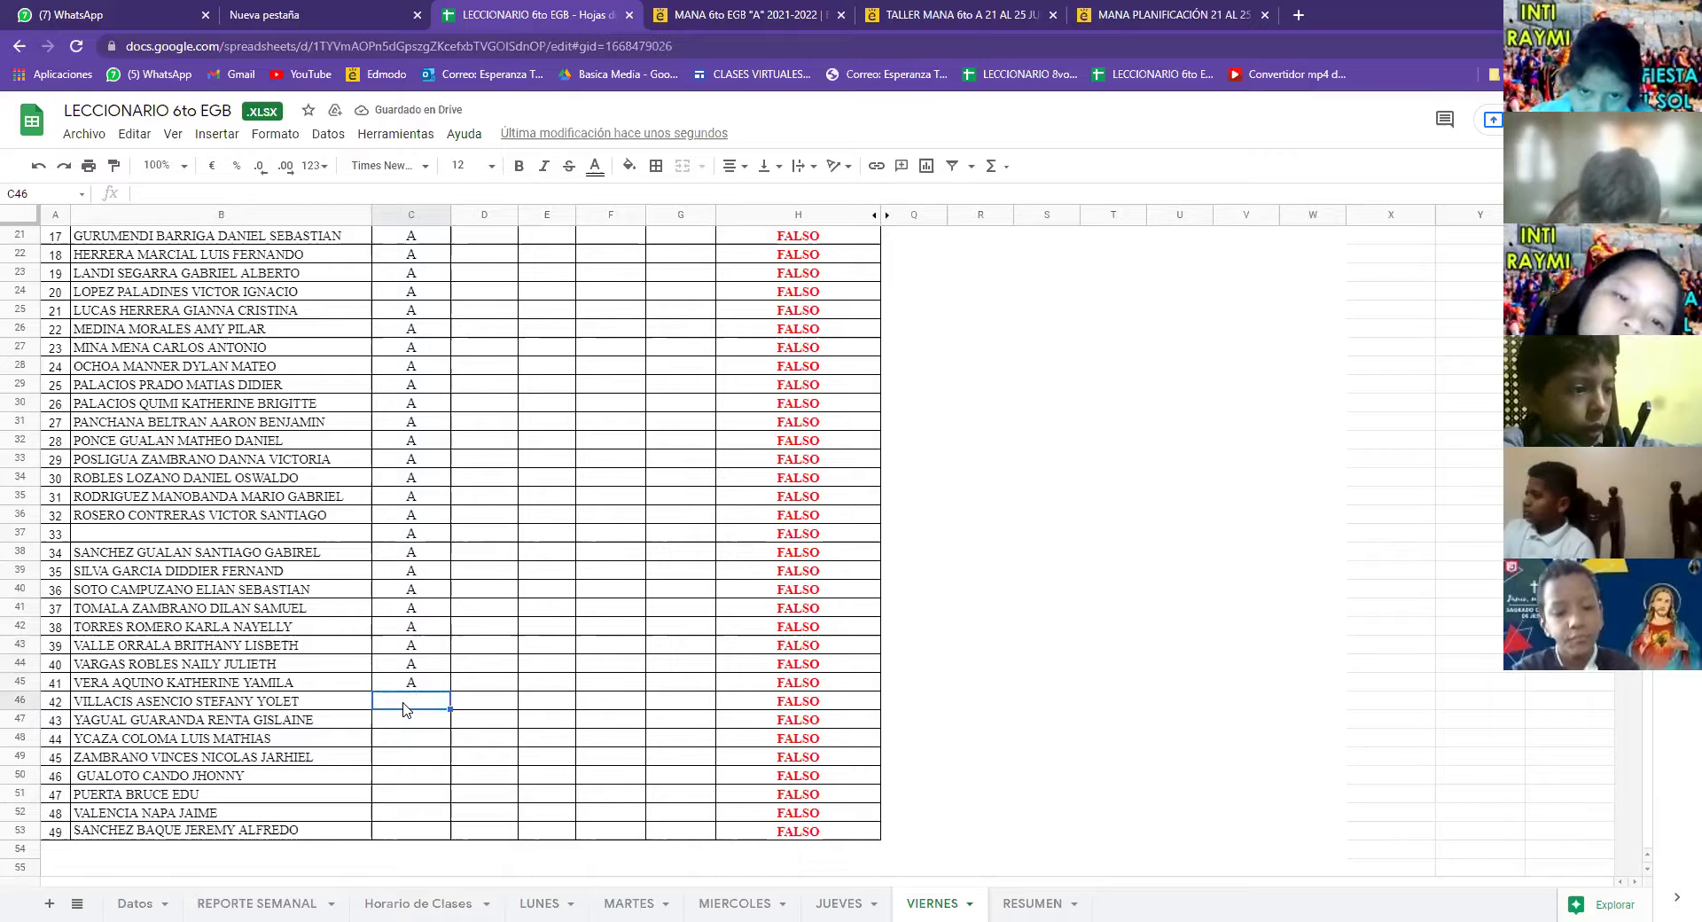
text(A)
key(Return)
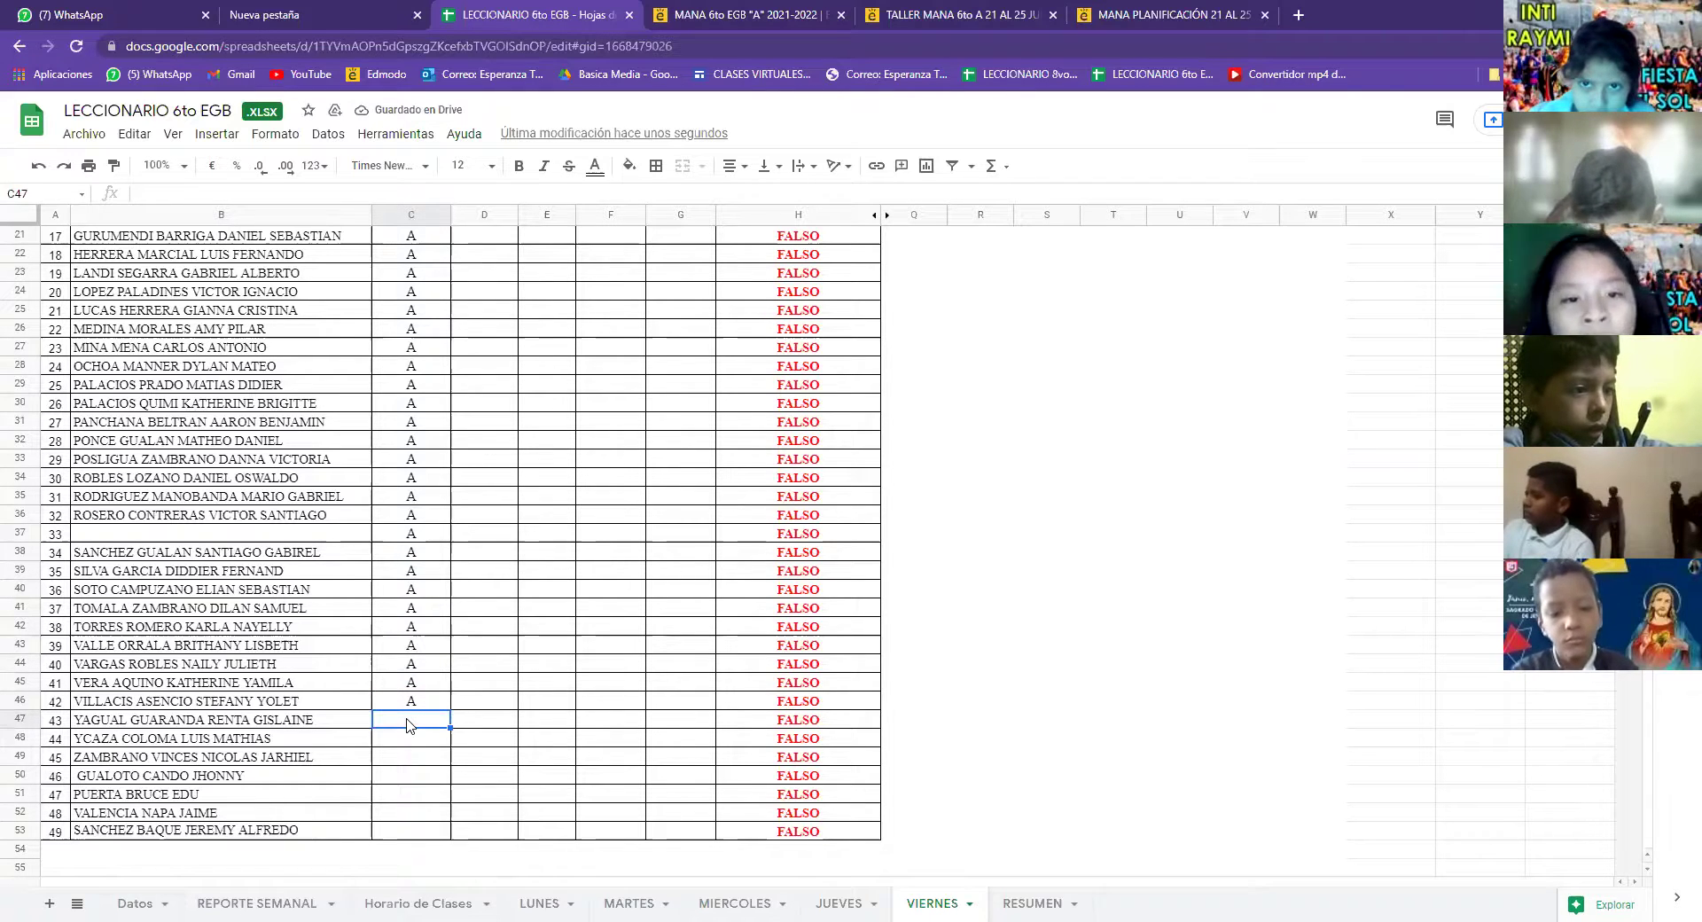
text(A)
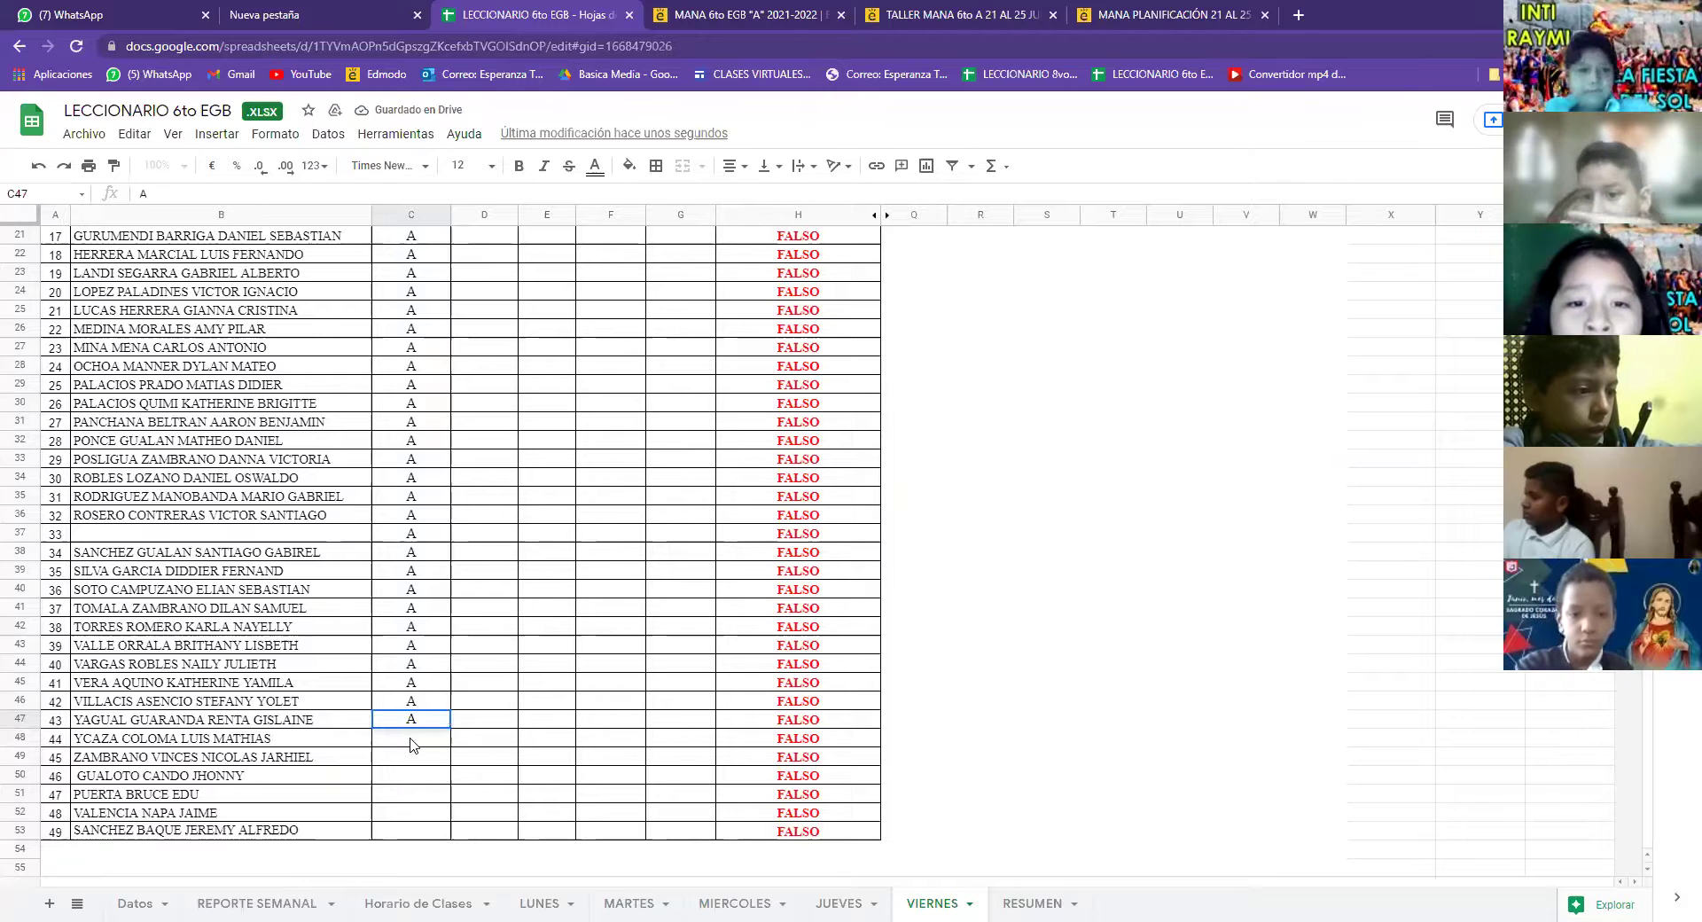
key(Return)
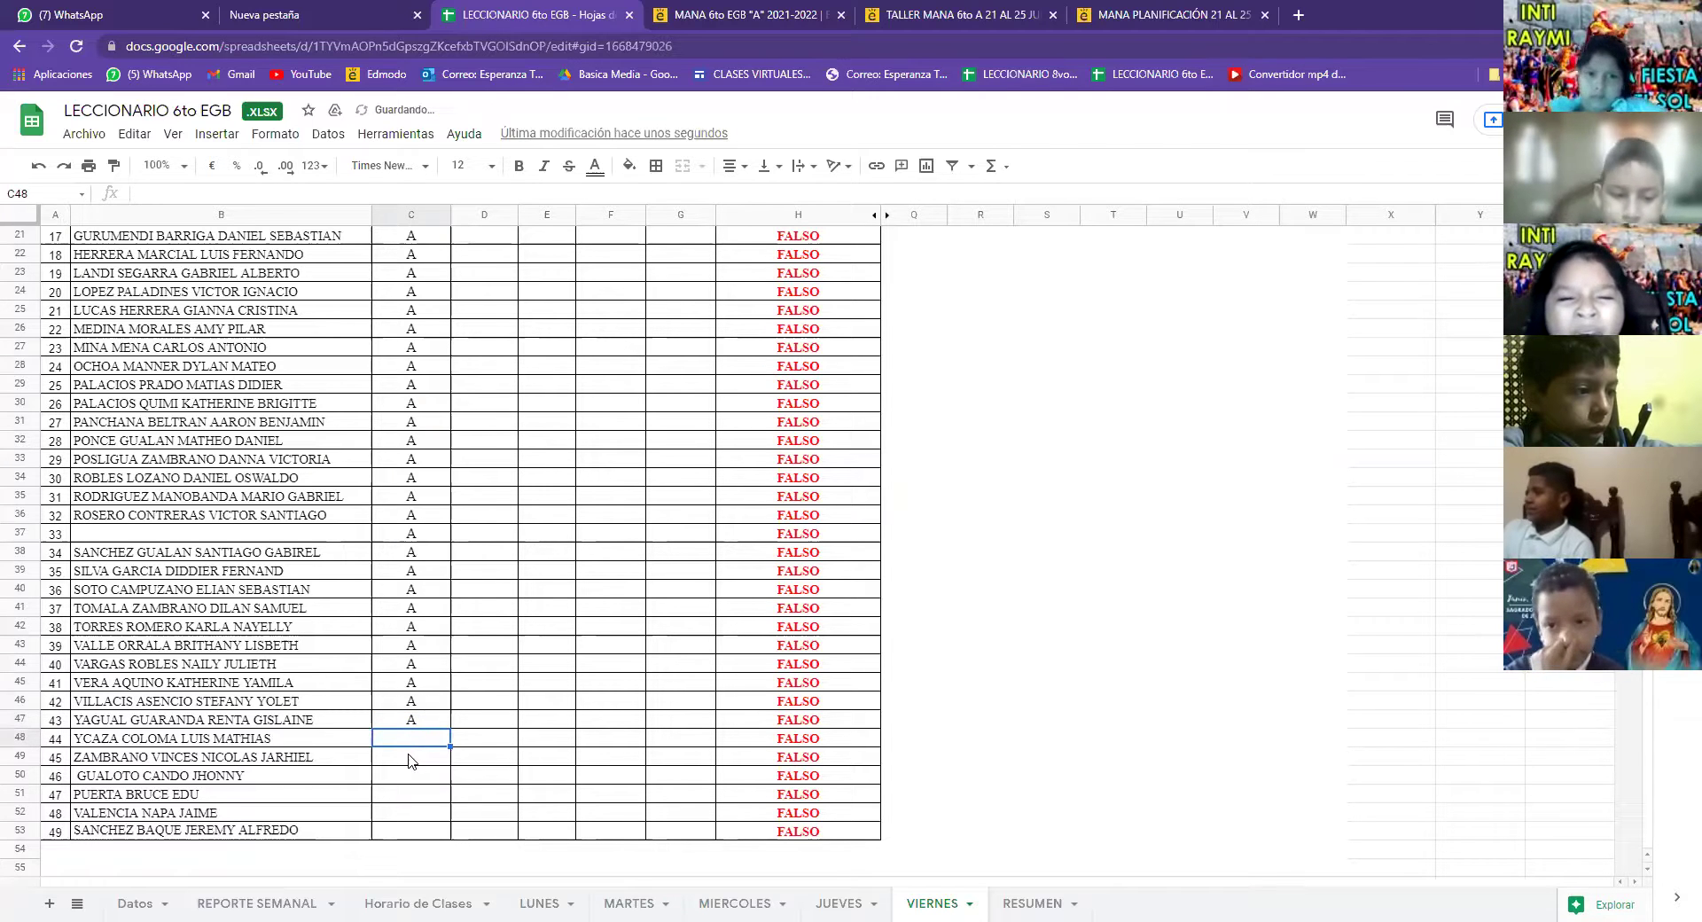
Enter "A" in the MANA column for students 44 to 48, filling cells C48 to C52
text(A)
key(Return)
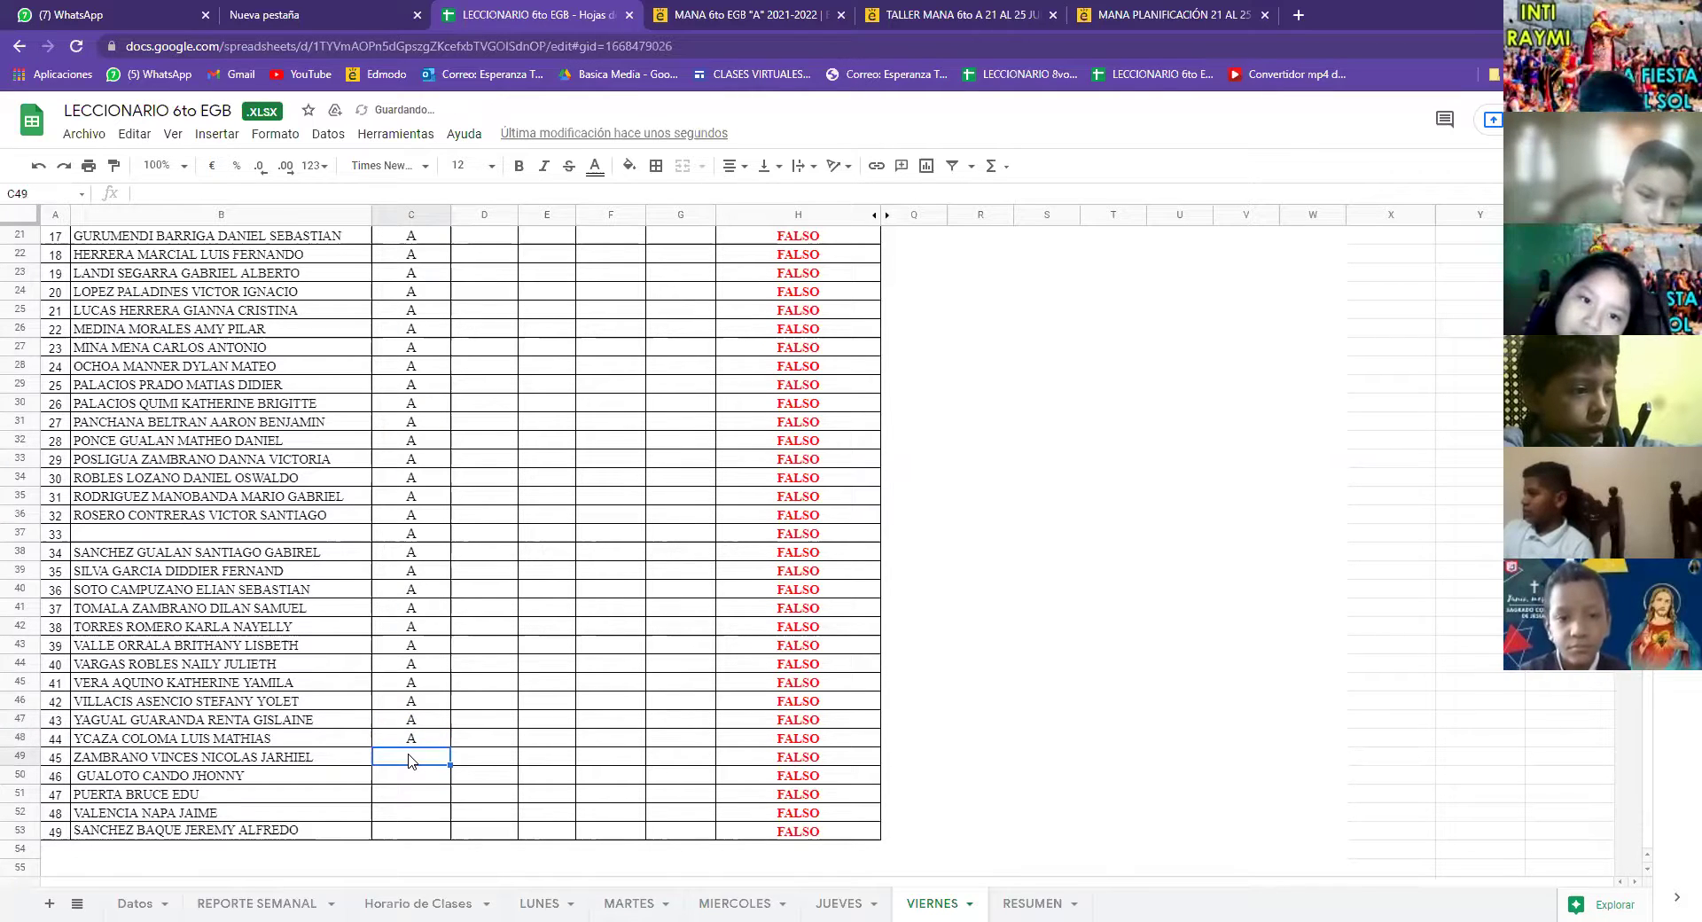
text(A)
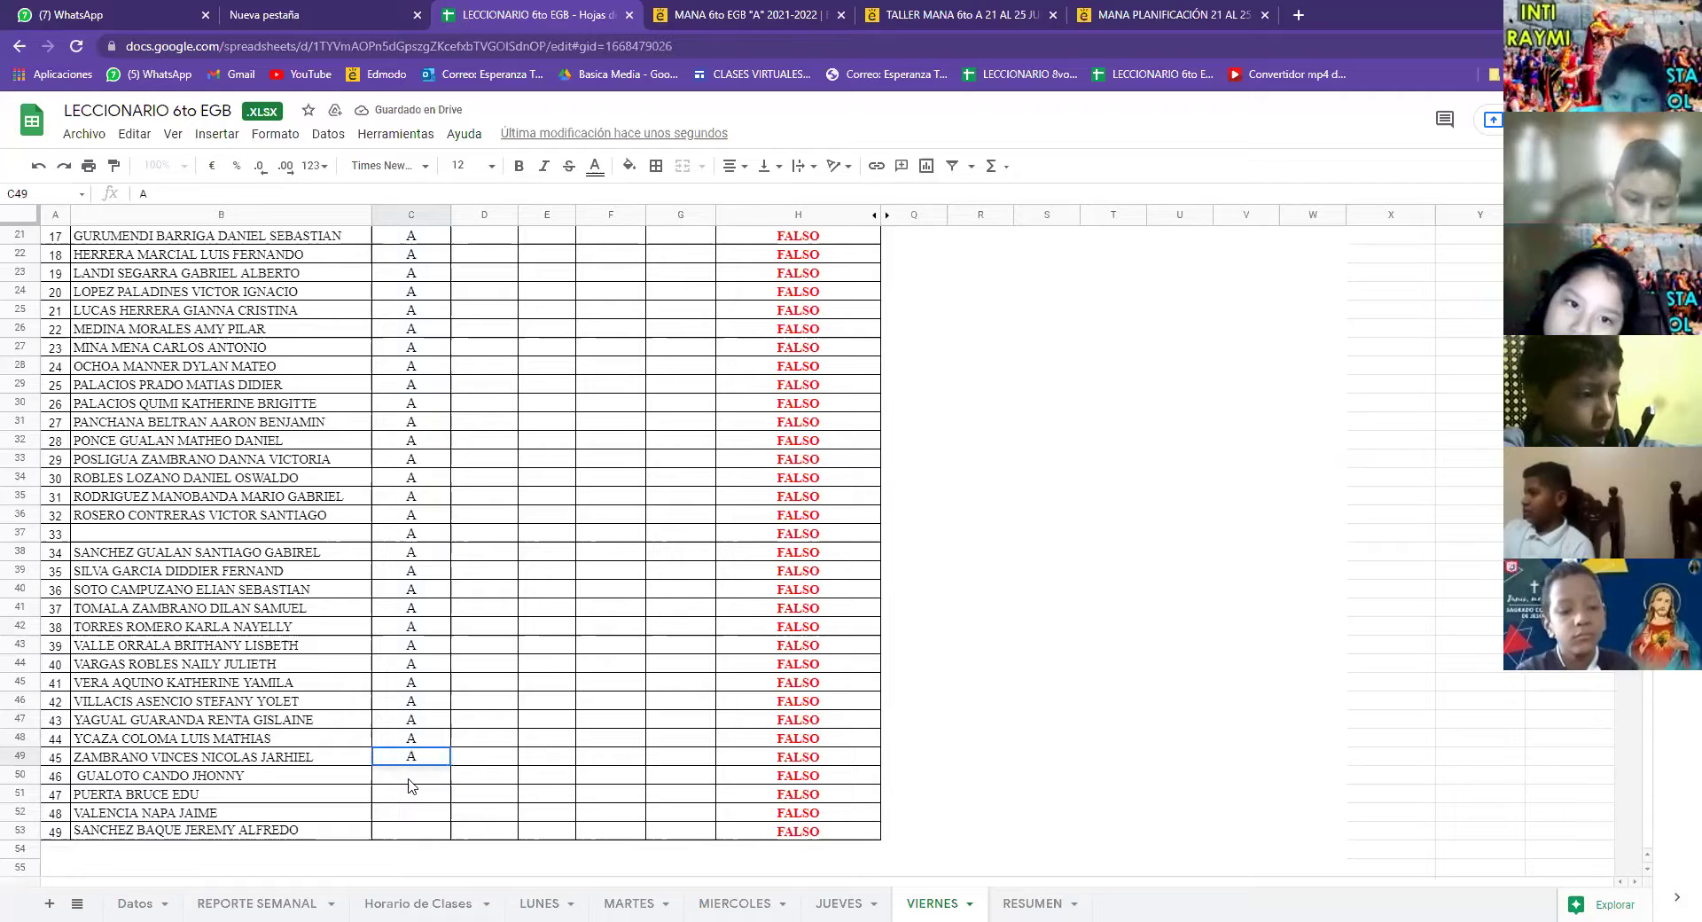
key(Return)
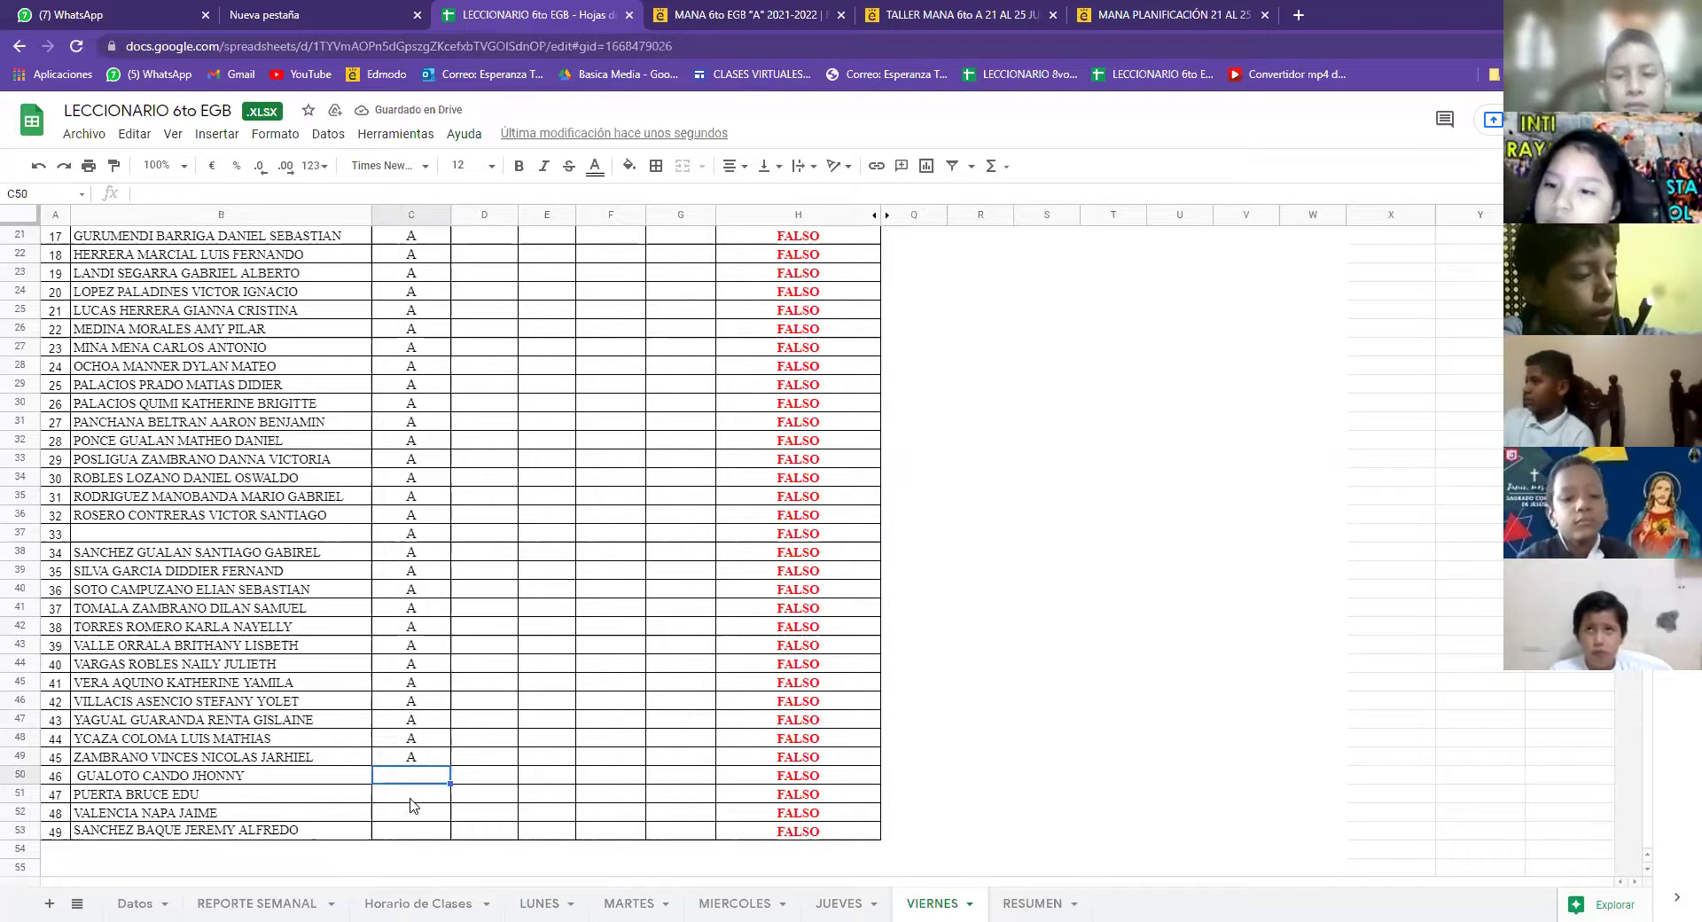
text(A)
key(Return)
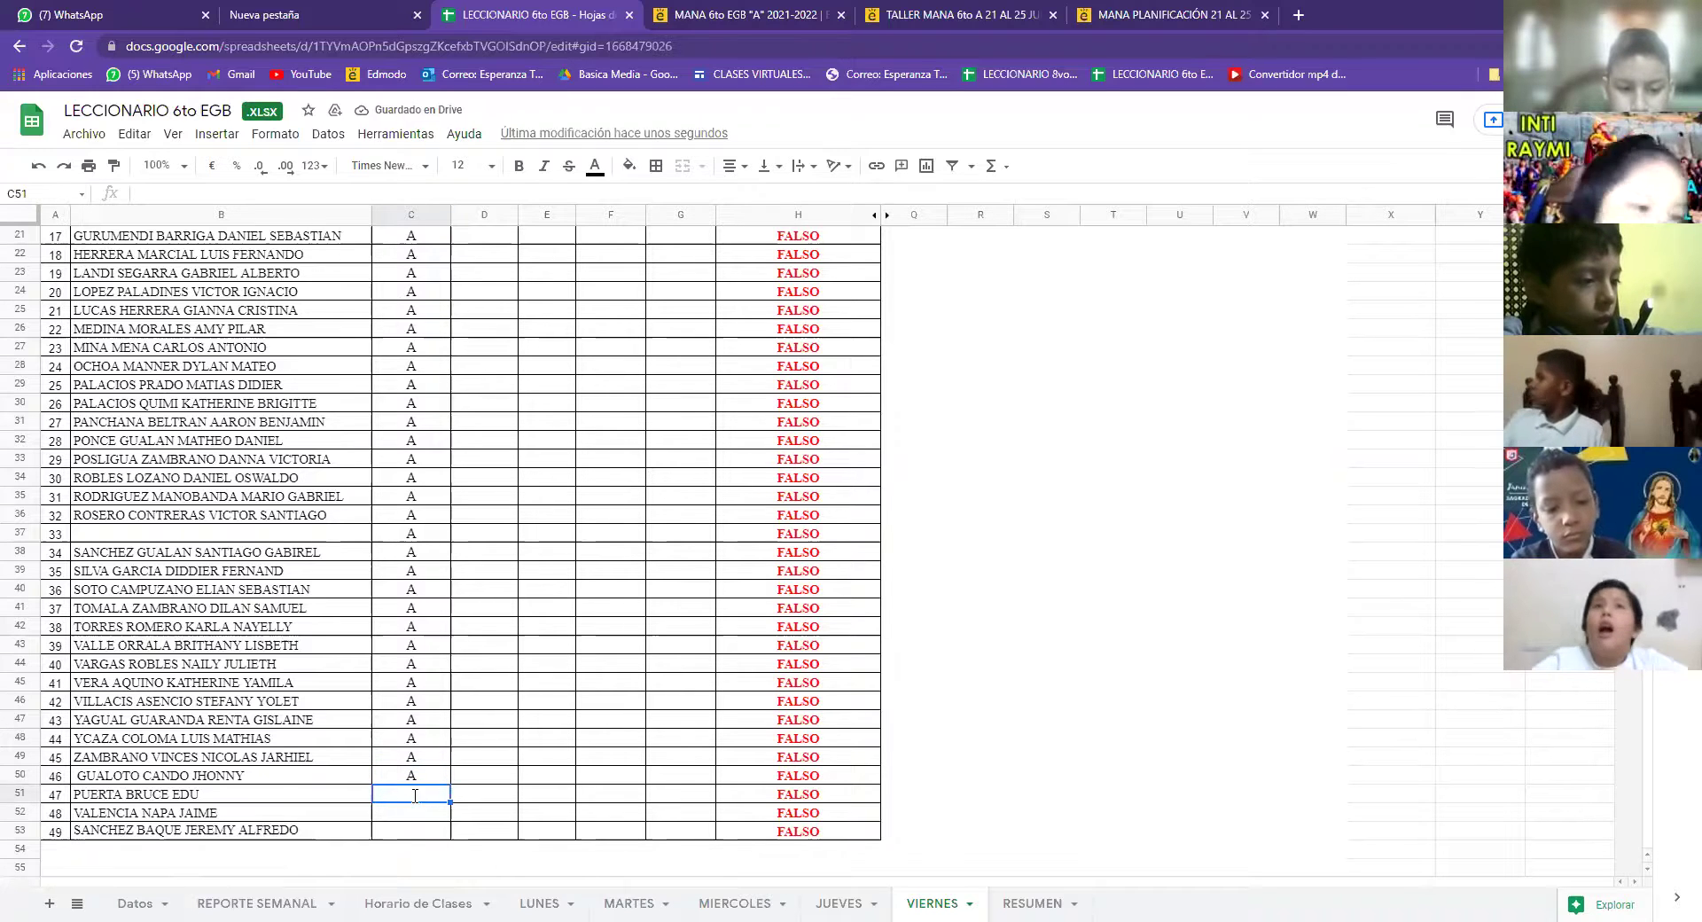
text(A)
key(Return)
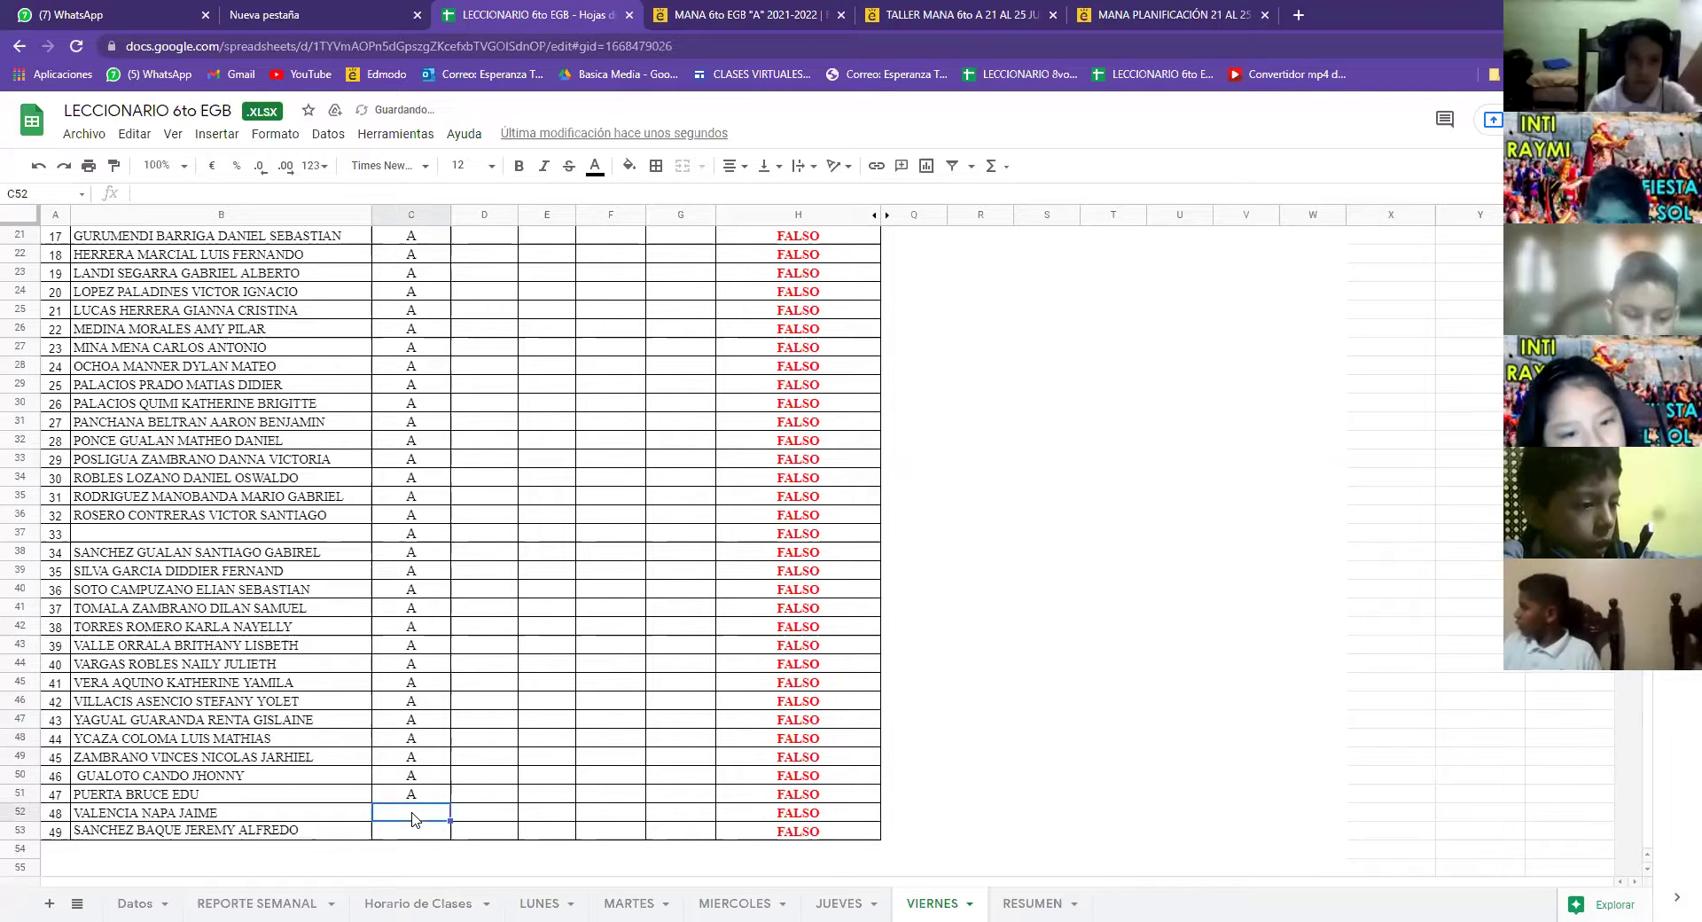
text(A)
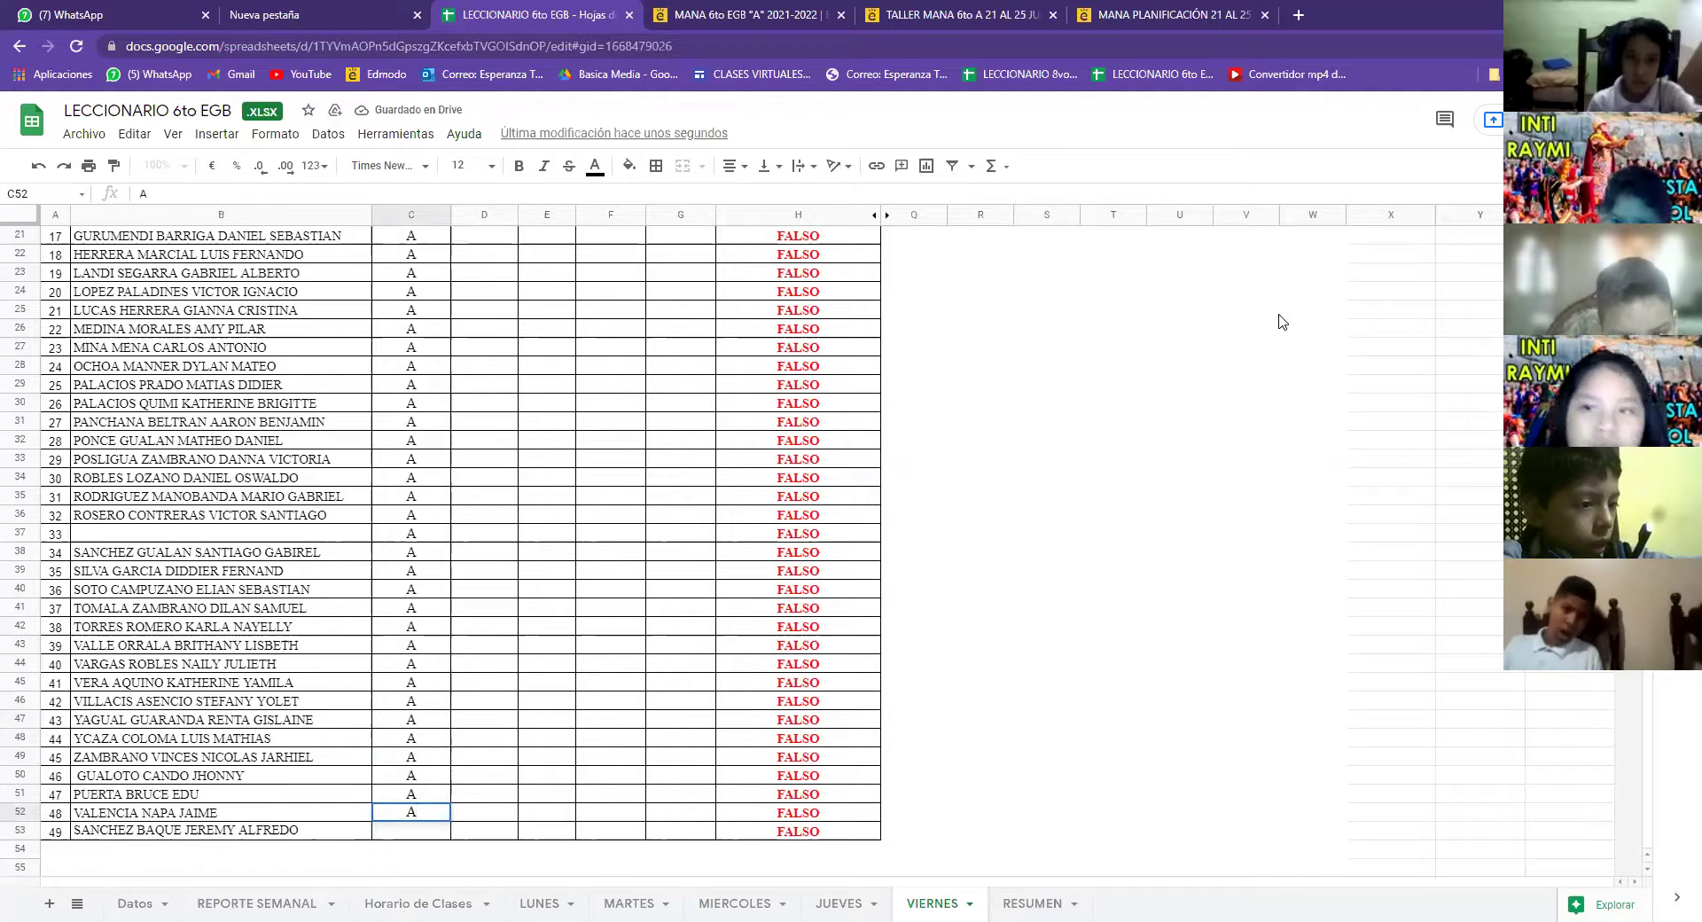
Move the last student's name from B53 into the empty cell B37 and clear the list number 49 in A53
click(301, 833)
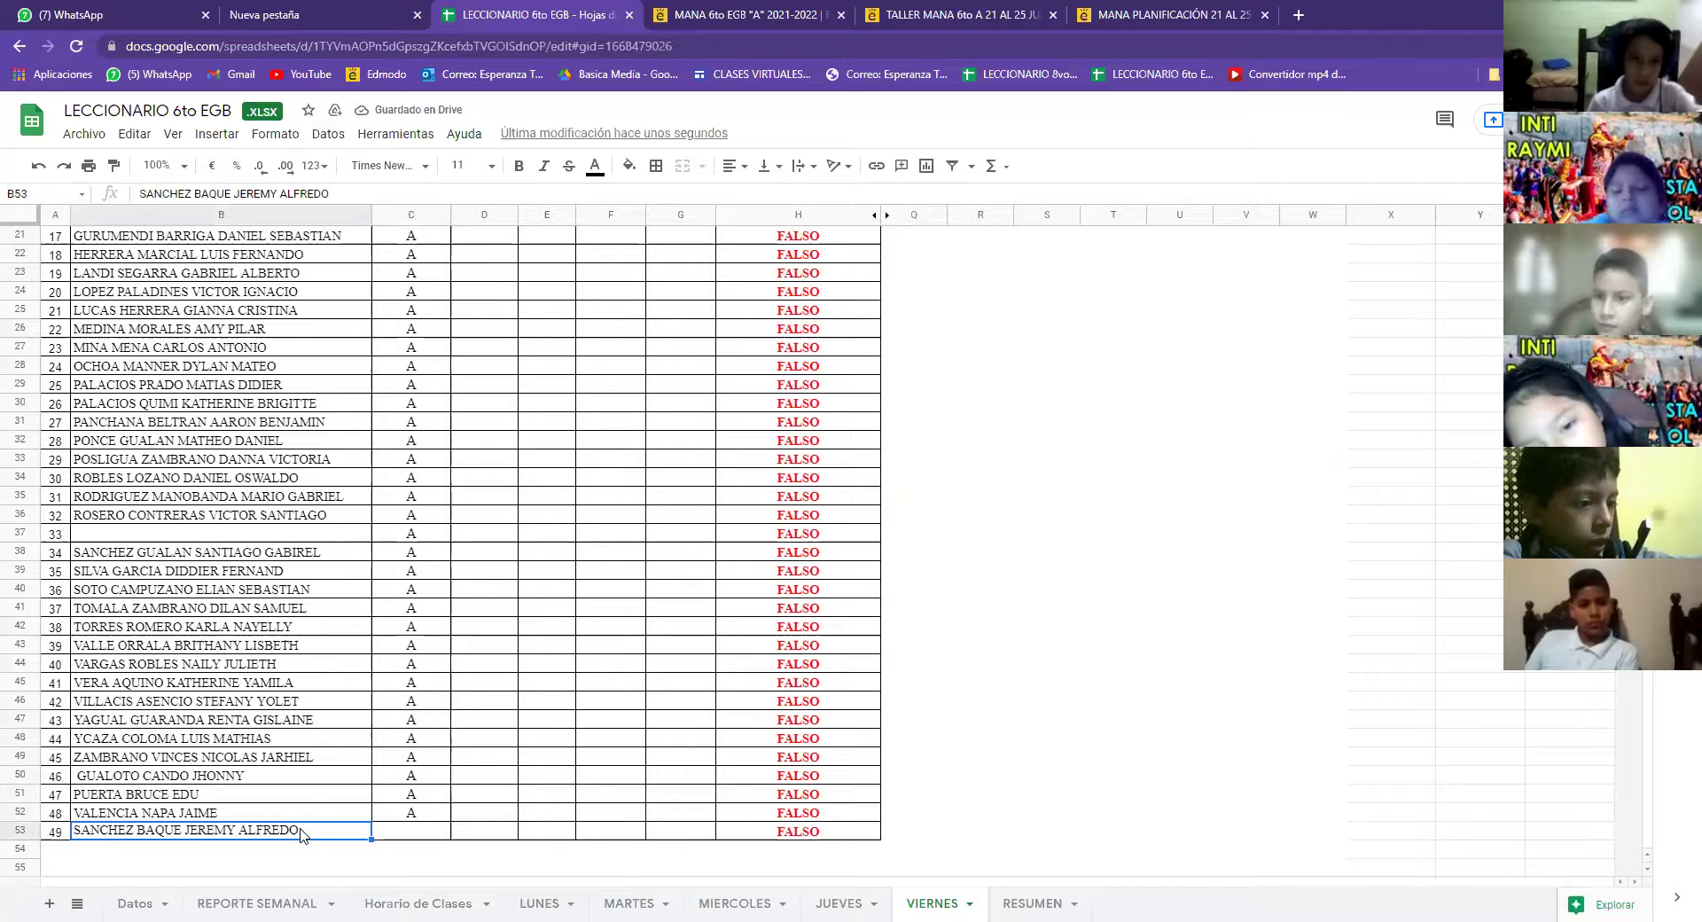
right_click(88, 833)
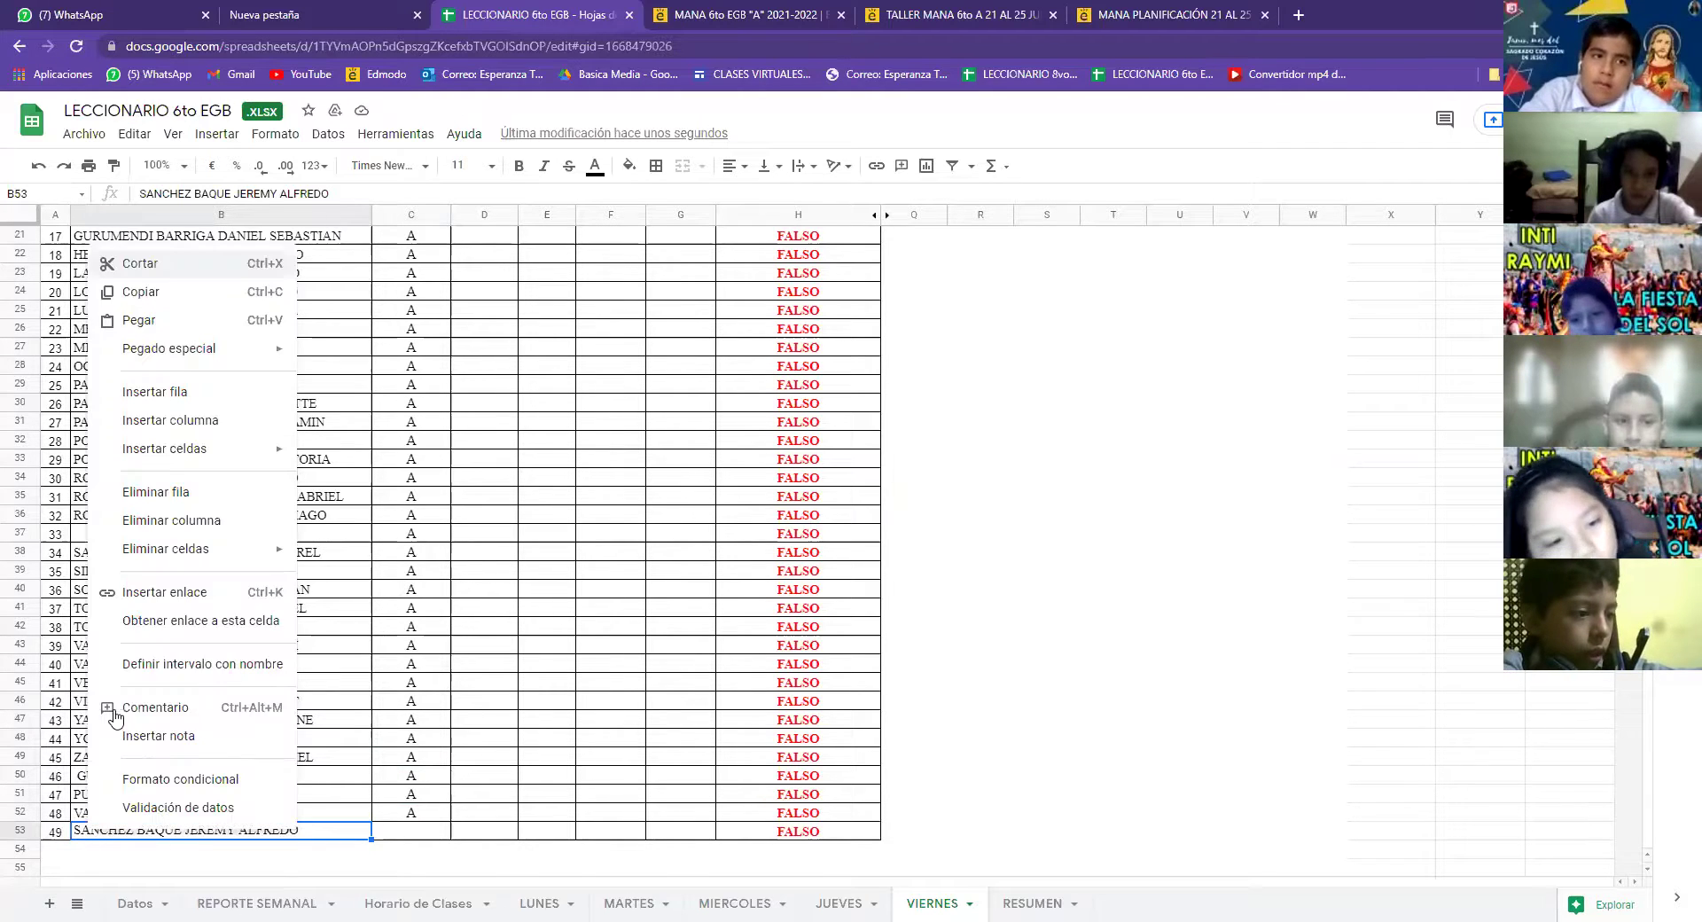
click(142, 300)
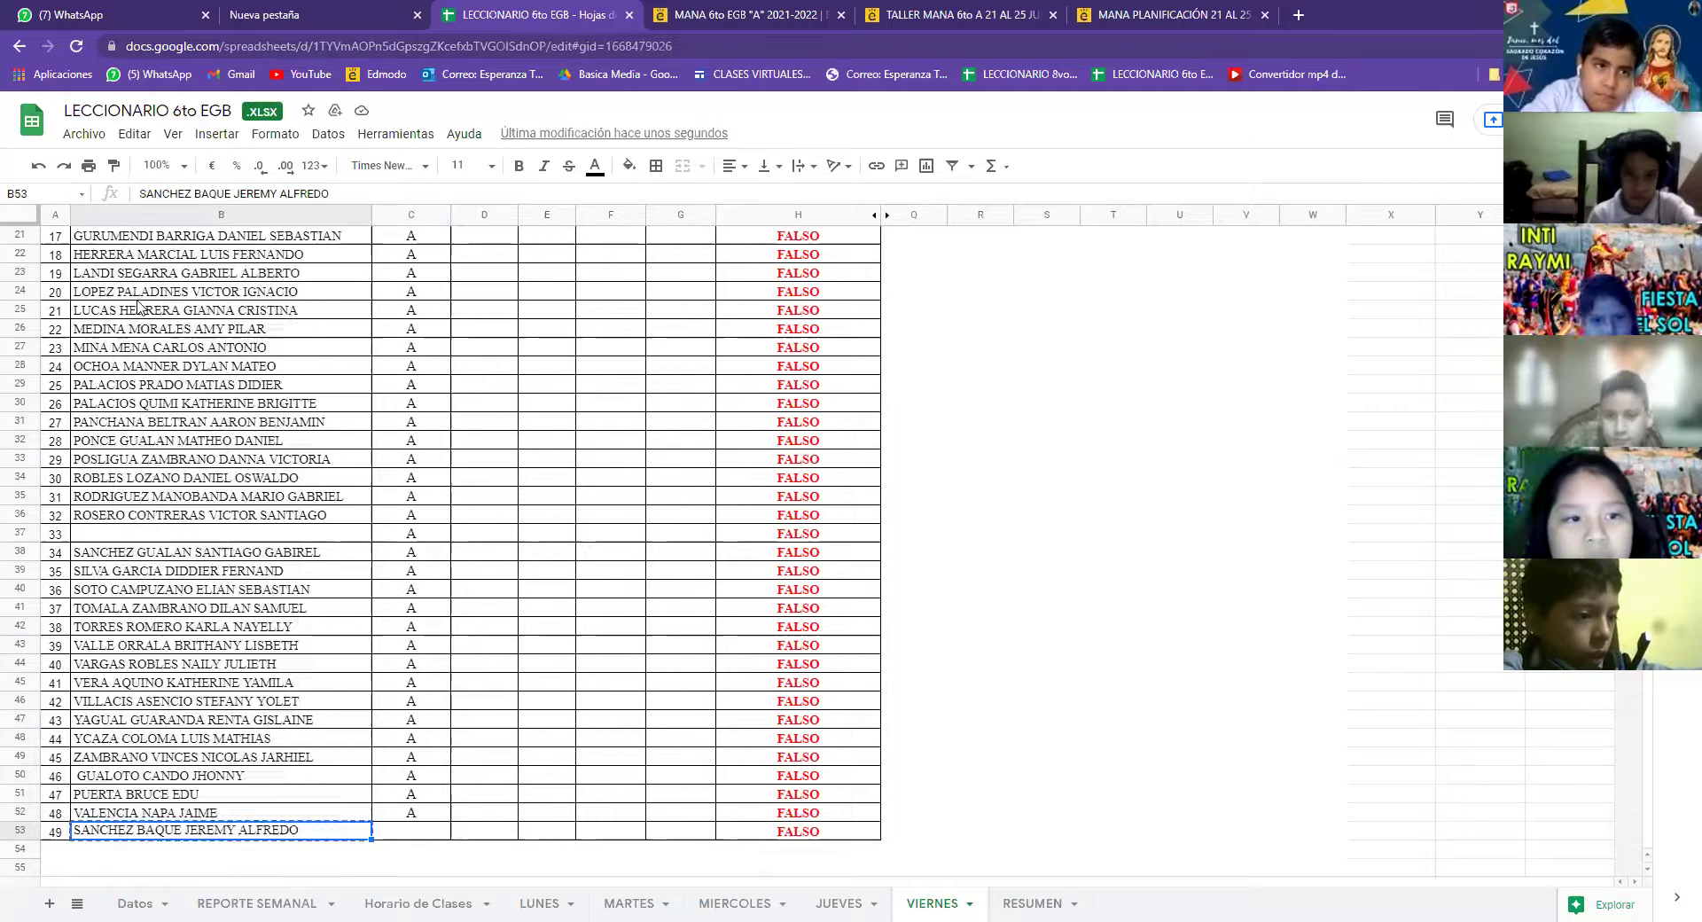
right_click(79, 535)
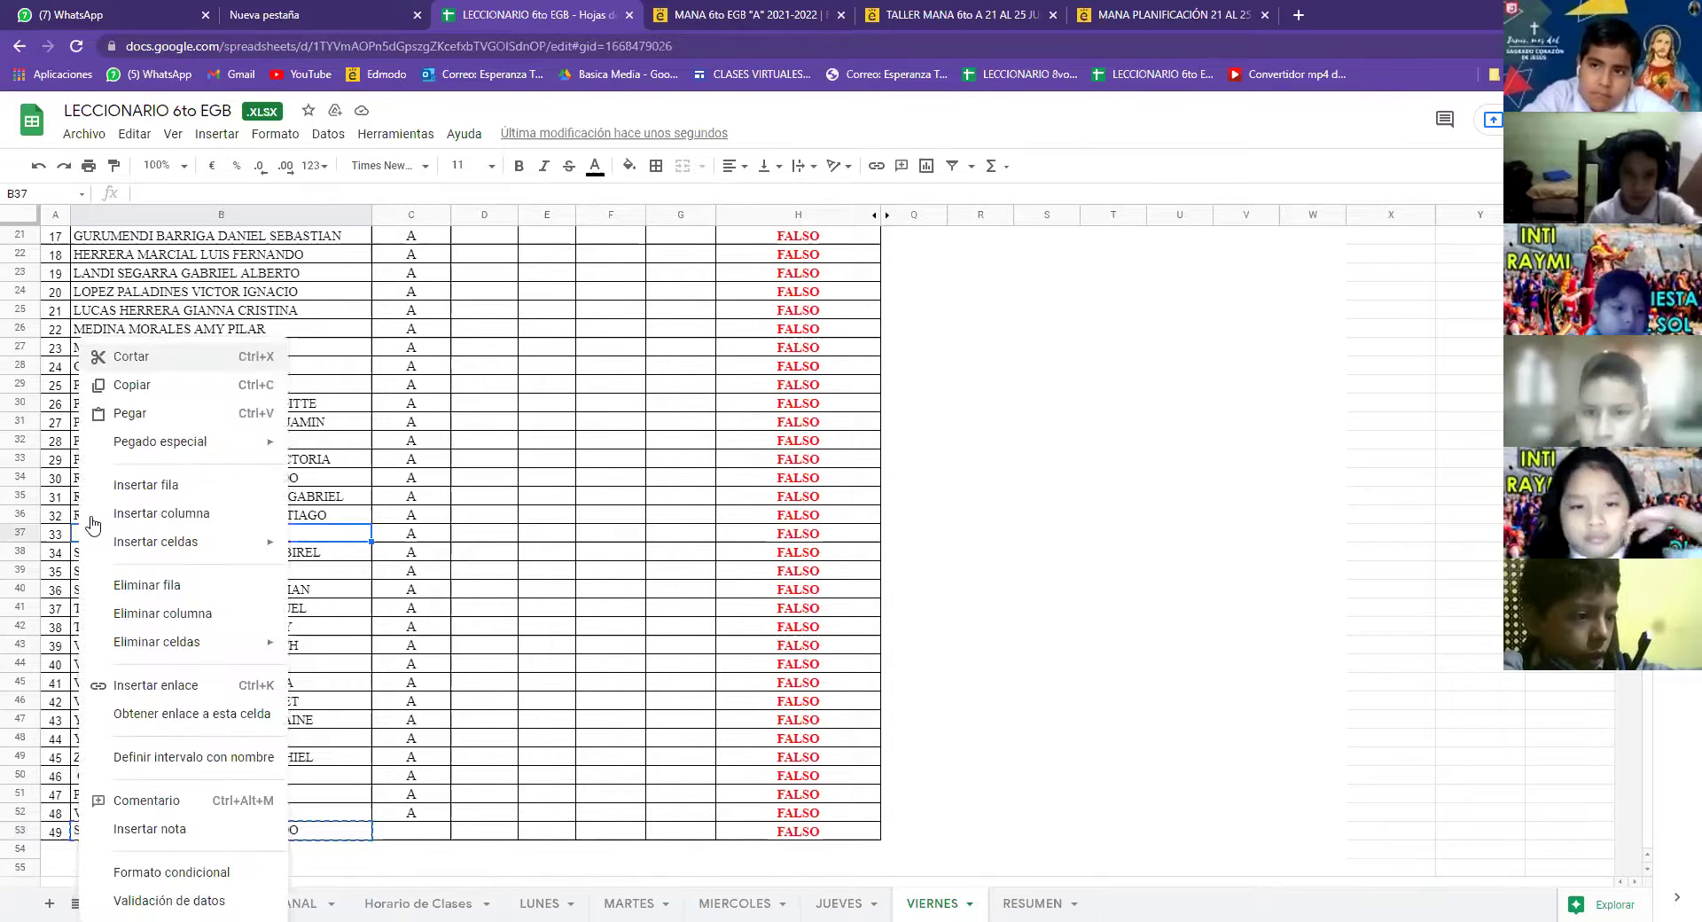
click(129, 415)
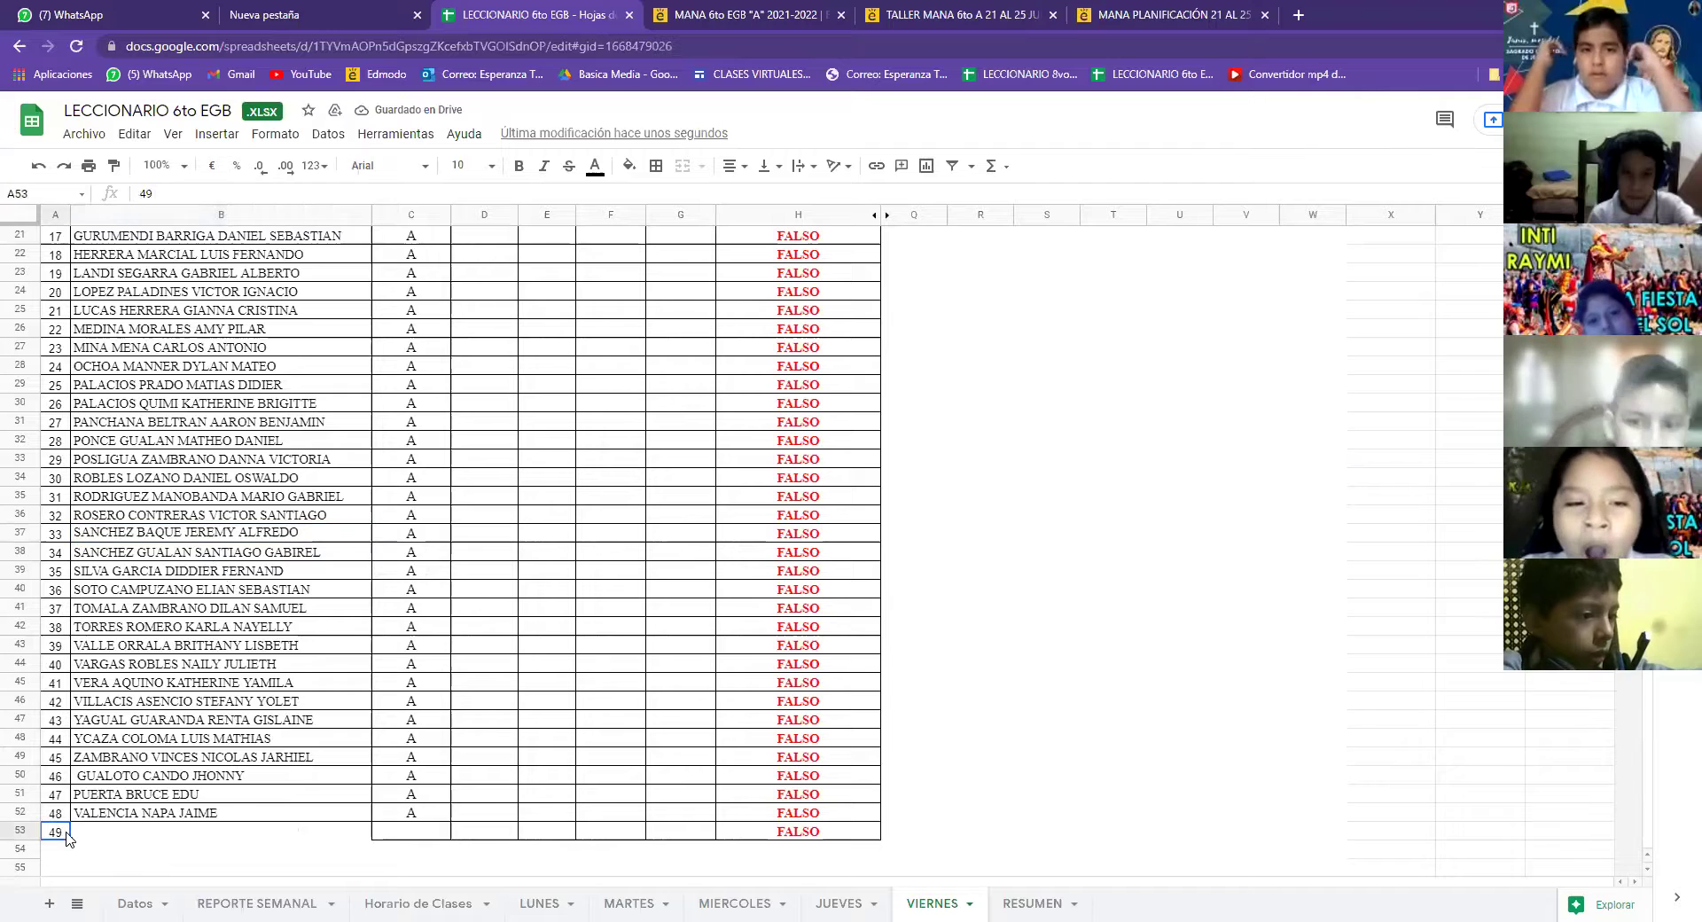
click(67, 836)
key(Delete)
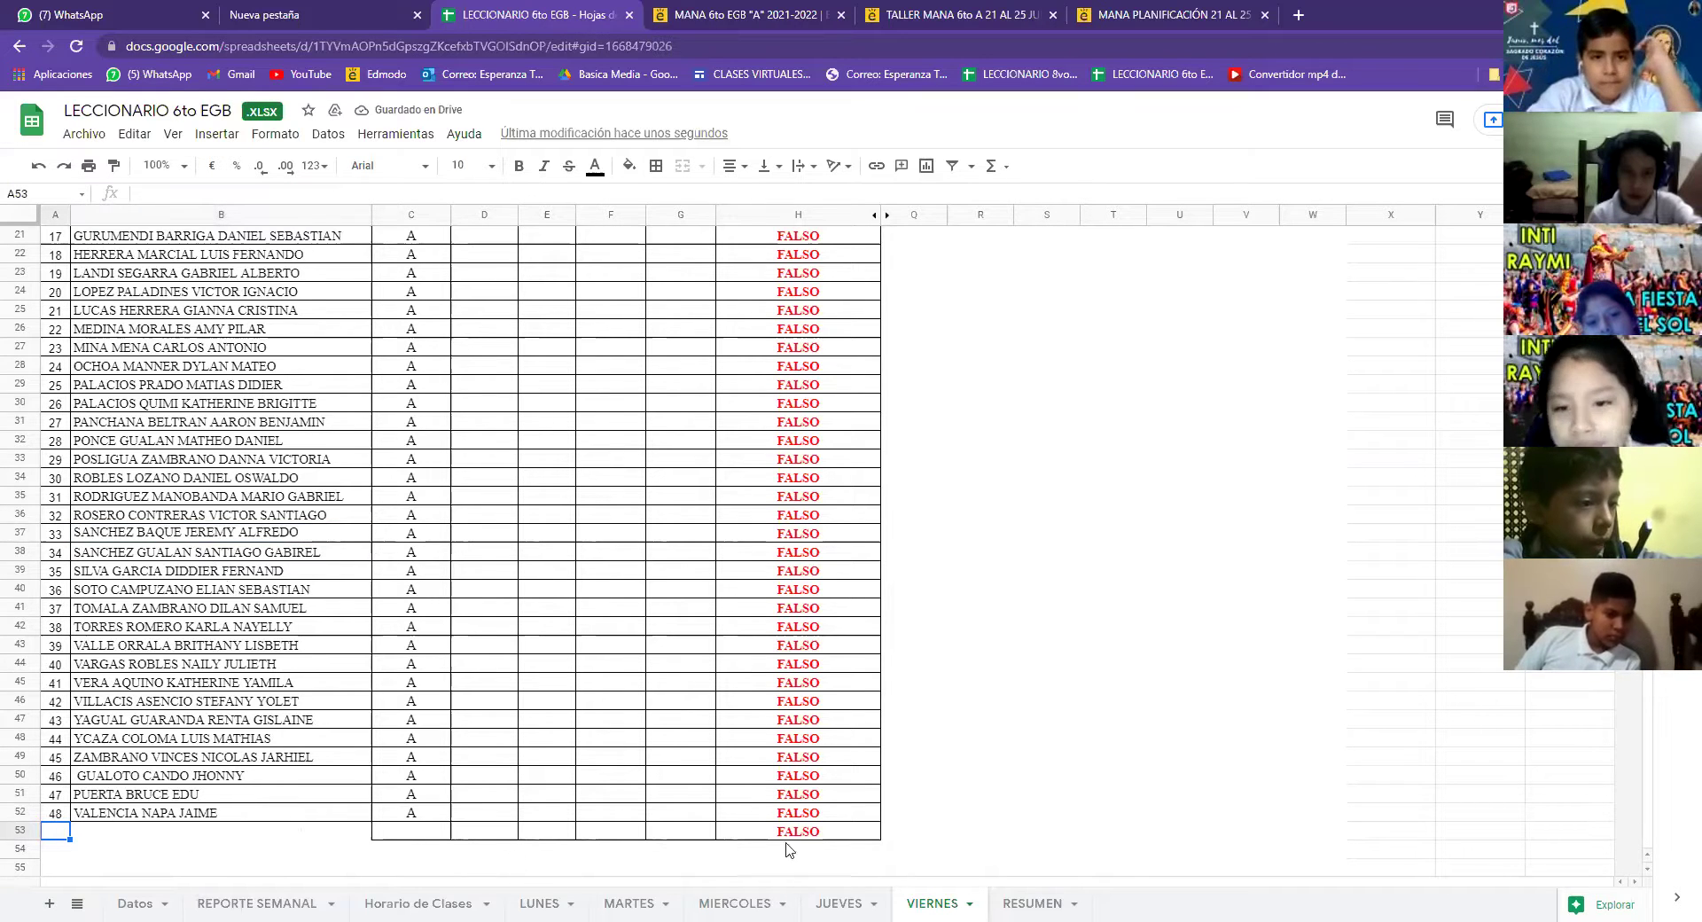
click(894, 837)
click(421, 835)
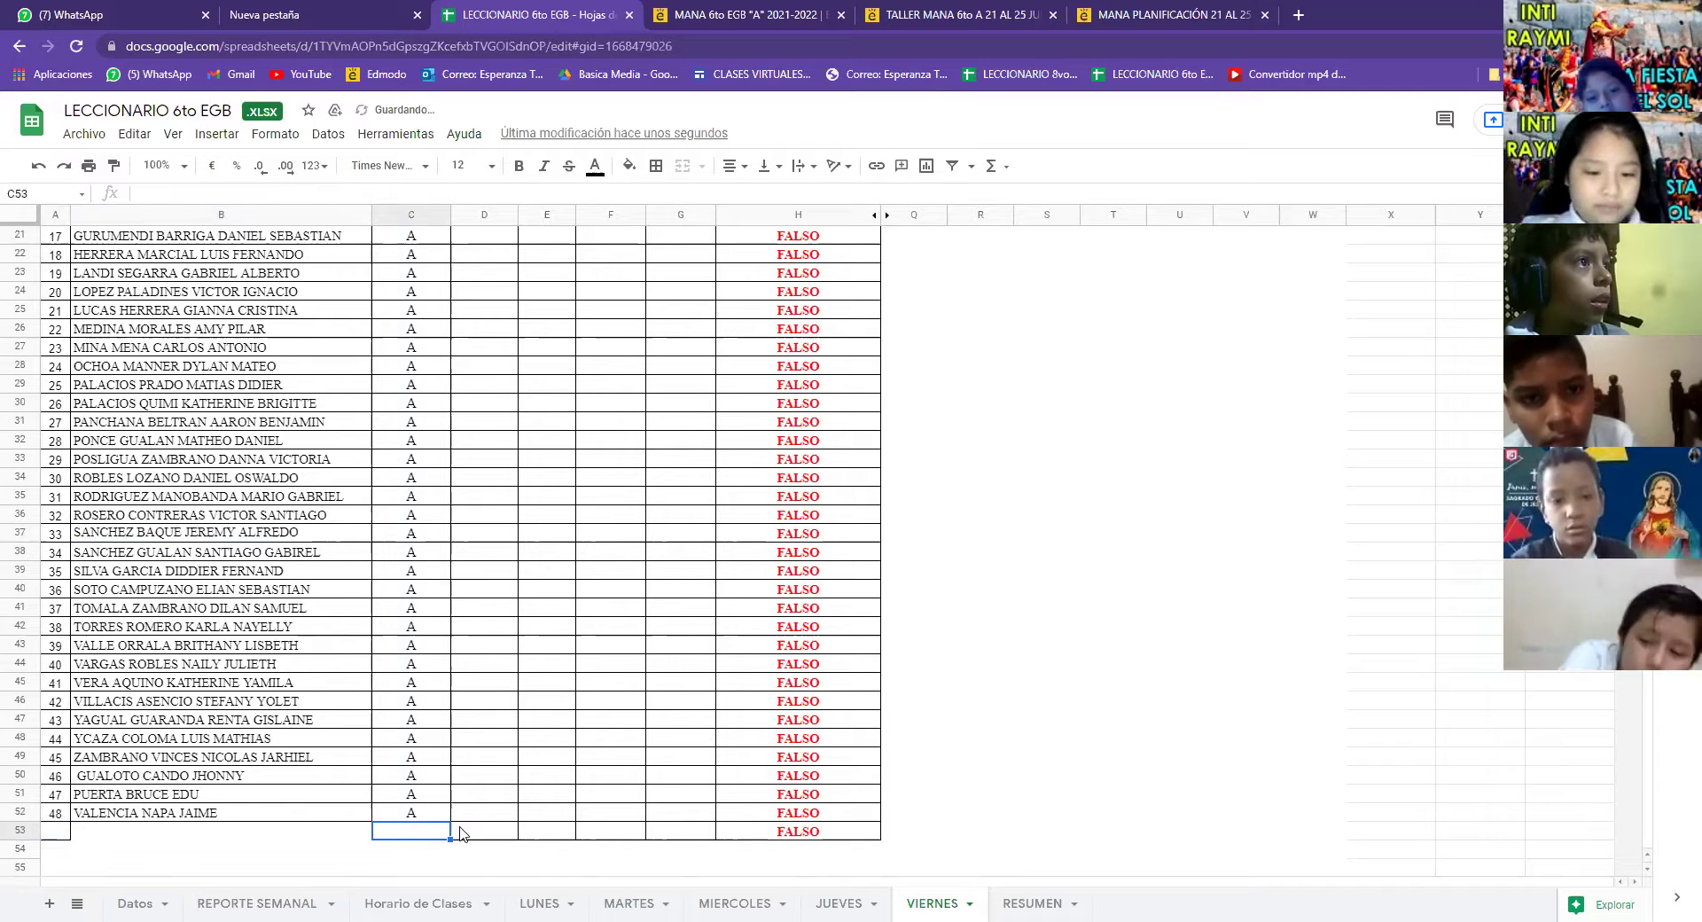
click(460, 833)
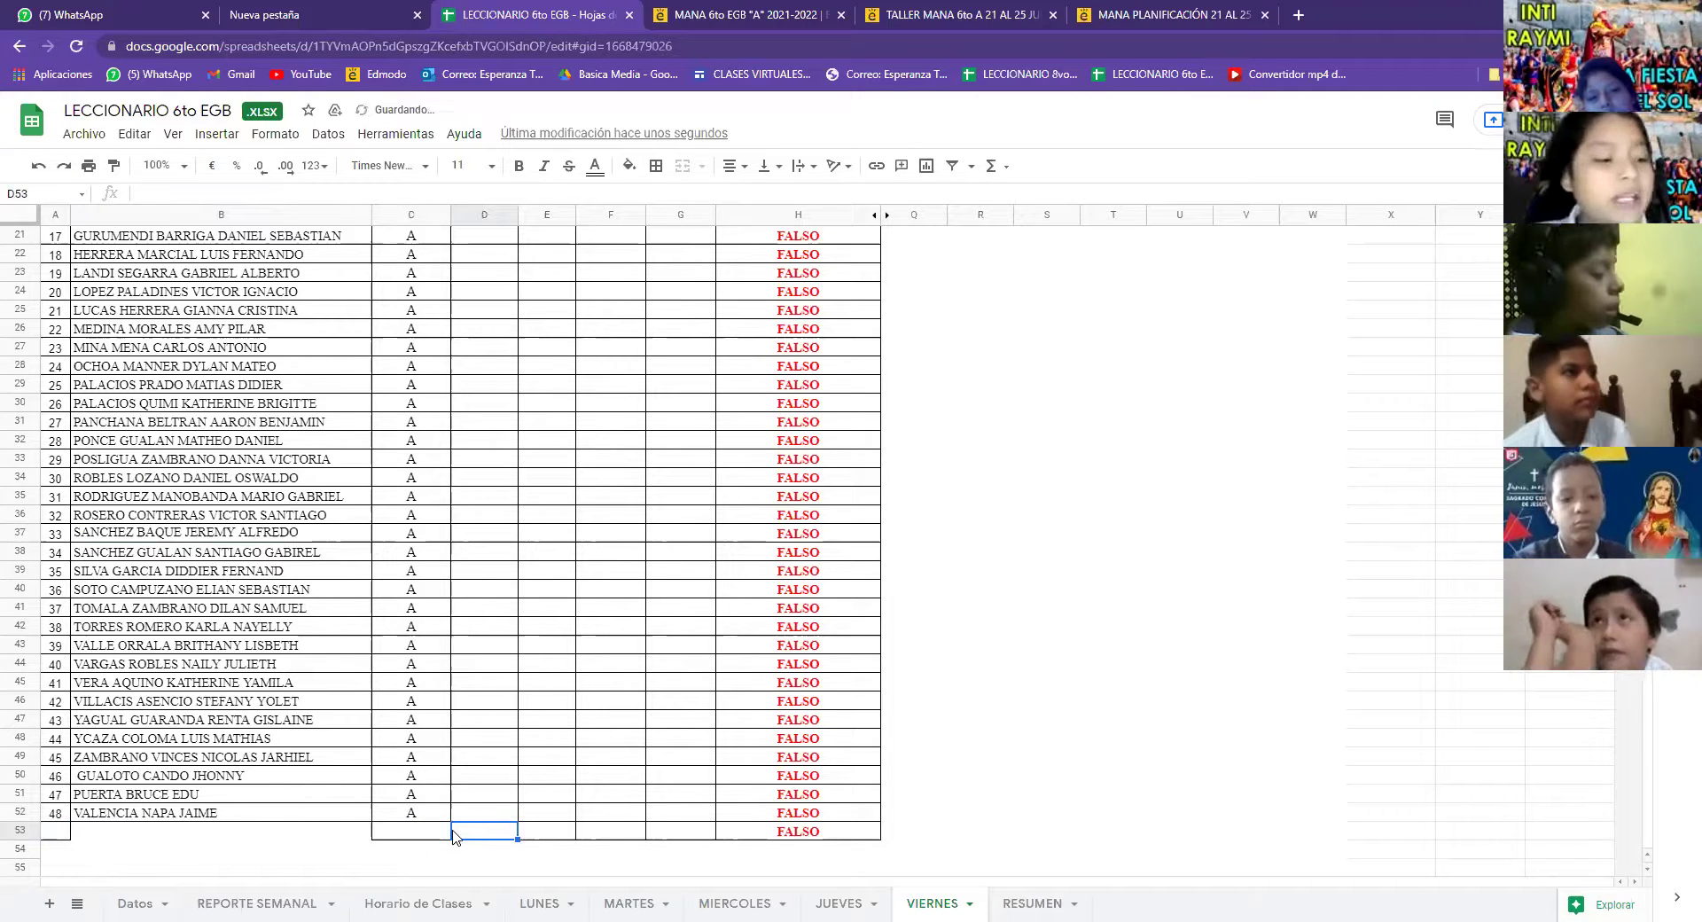
click(547, 834)
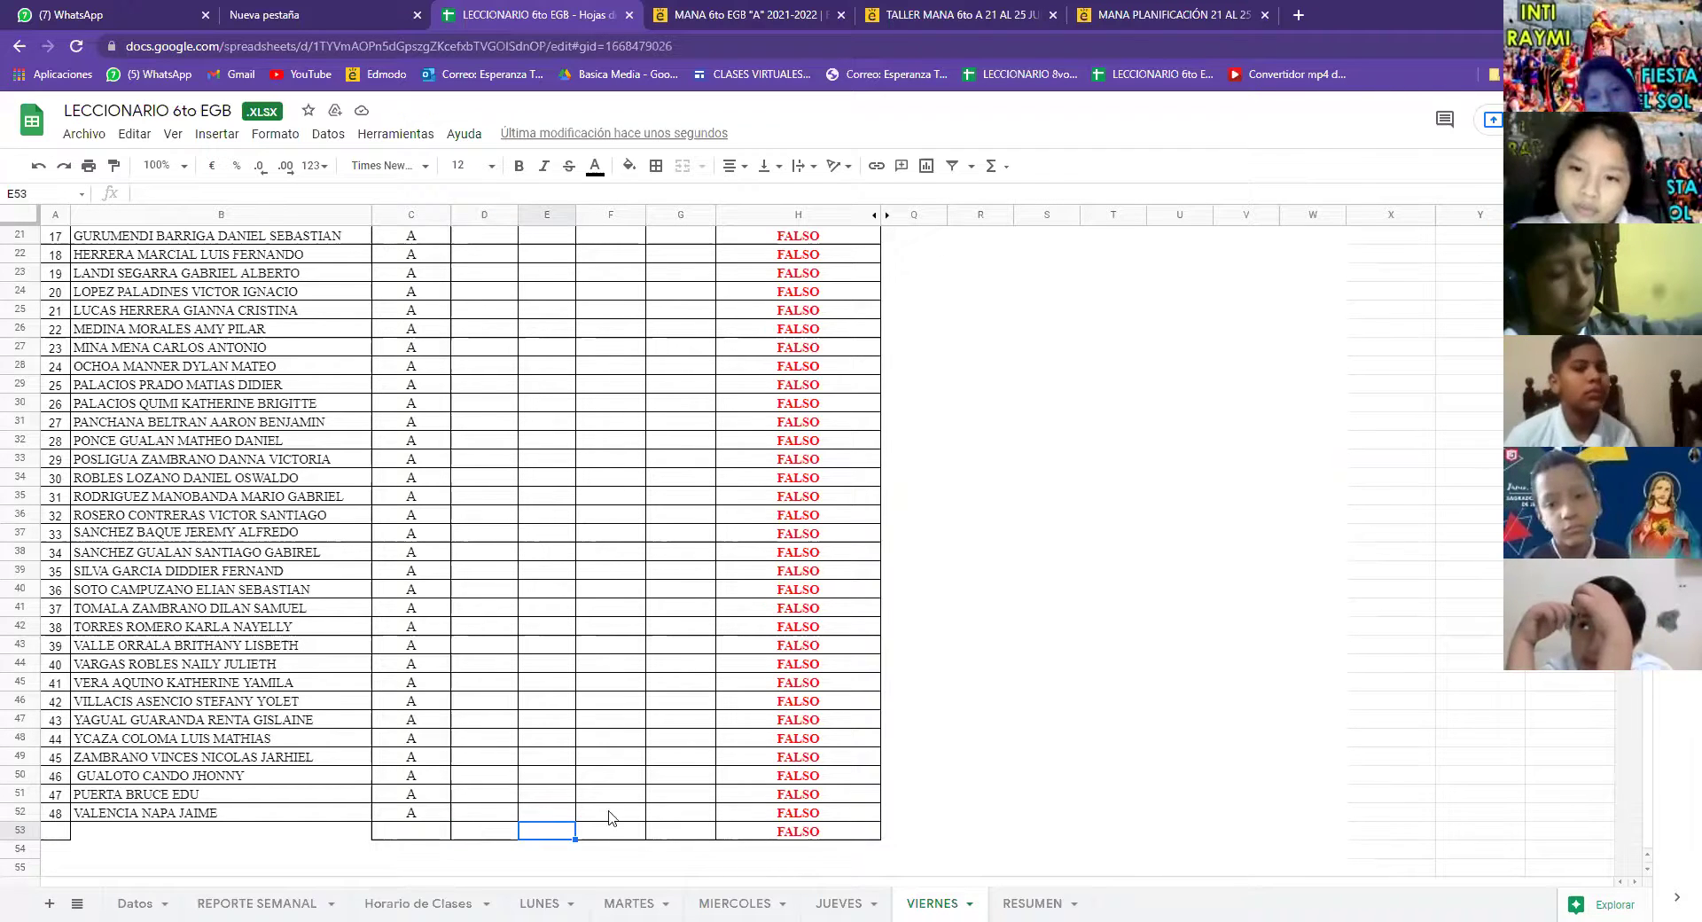
click(1007, 188)
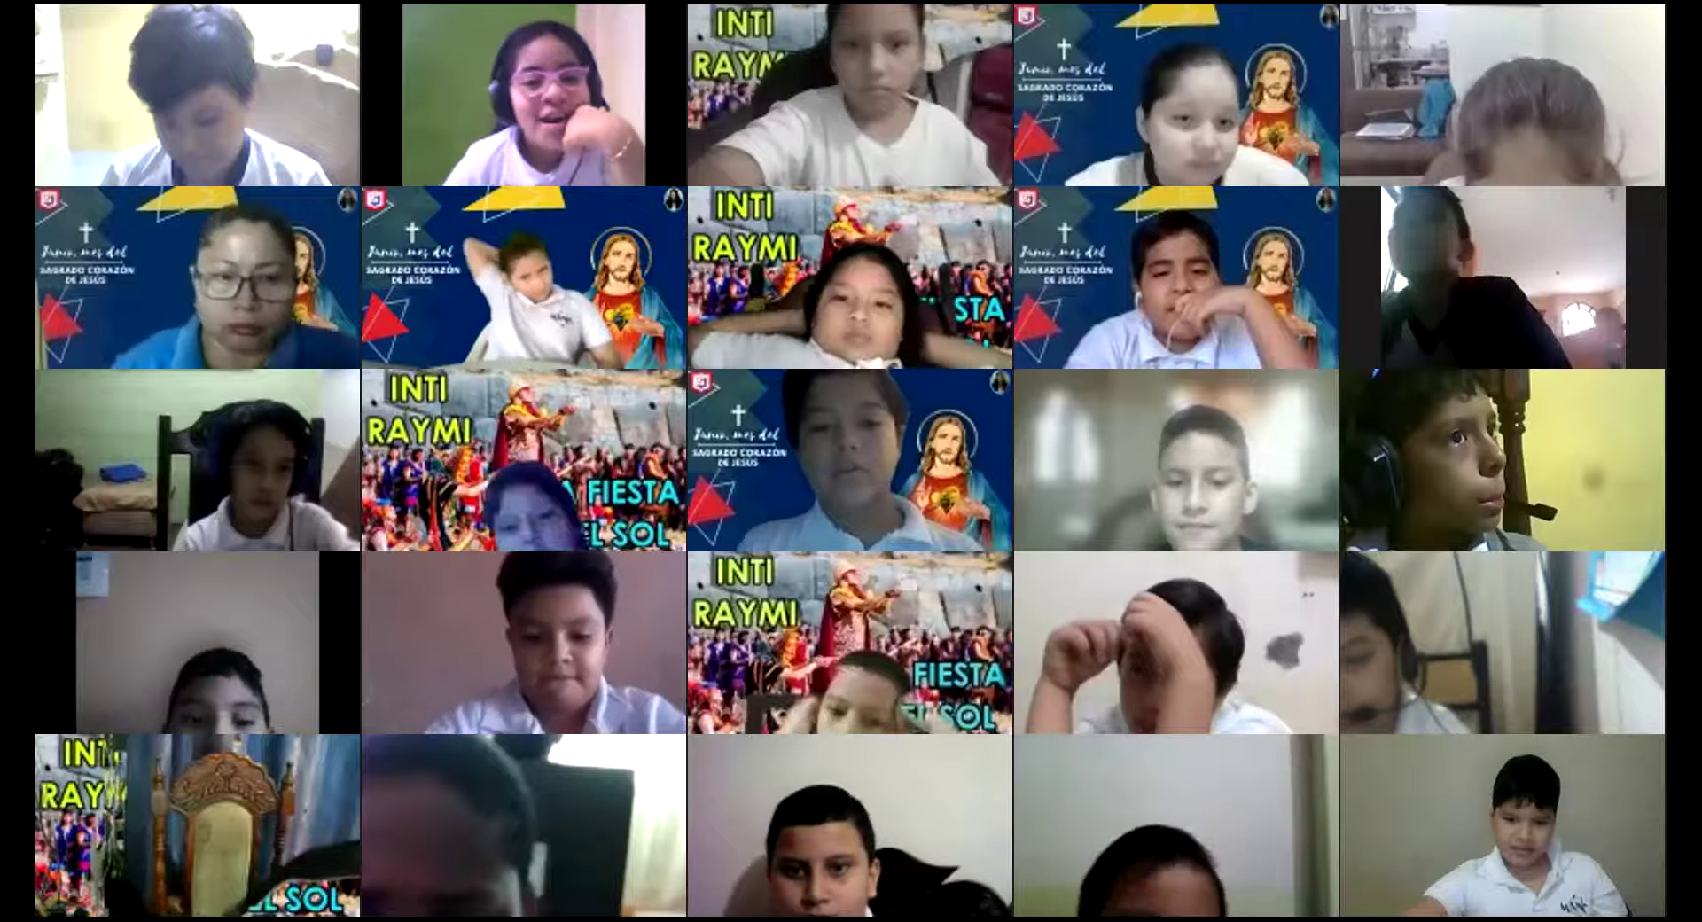